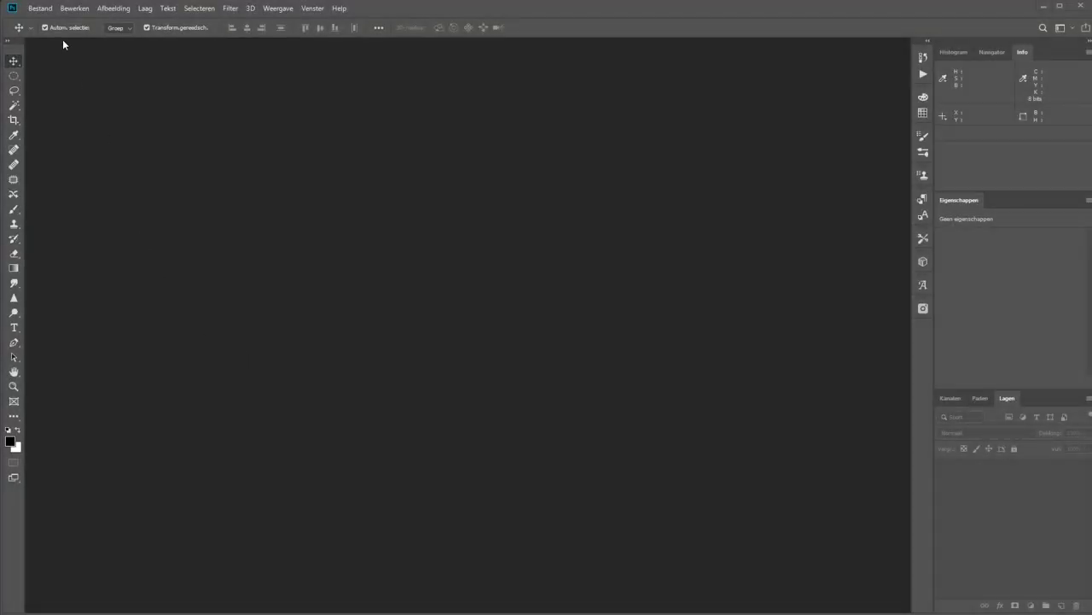
# Create a new 2560×1440 px, 72 ppi RGB document with black background content.
pyautogui.click(46, 9)
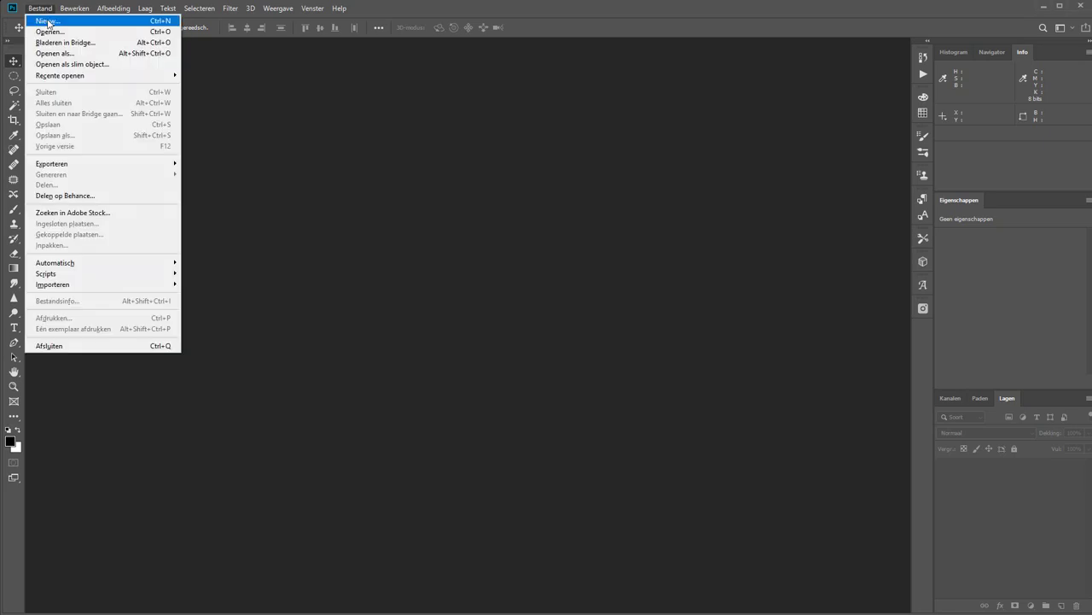
pyautogui.click(42, 21)
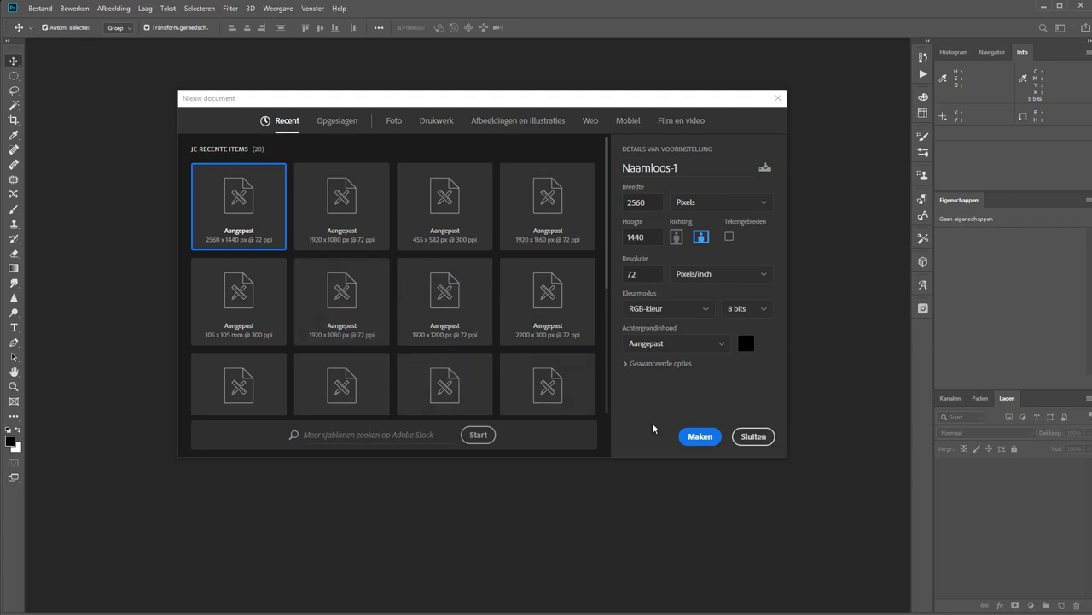
pyautogui.click(698, 439)
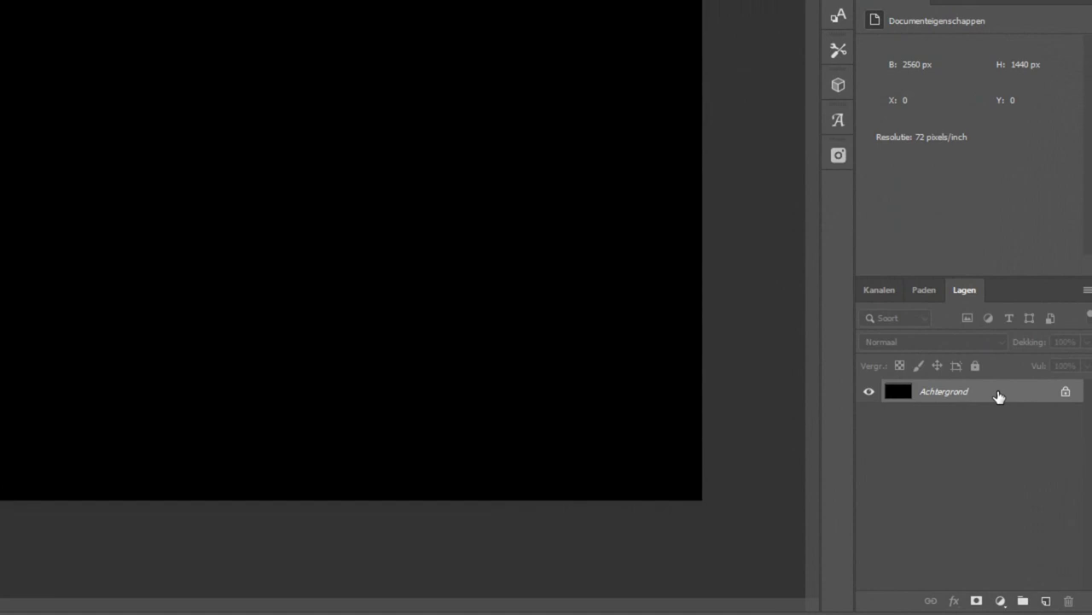
# Convert the background to smart object Laag 0, add 400% monochromatic noise, and view at 100%.
pyautogui.rightClick(1000, 396)
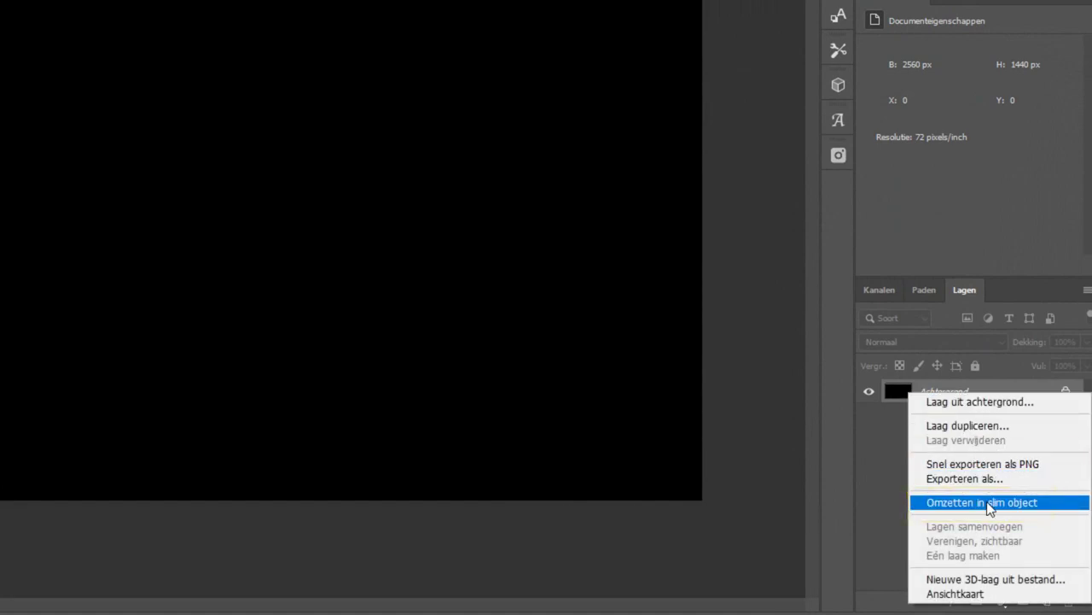
pyautogui.click(990, 504)
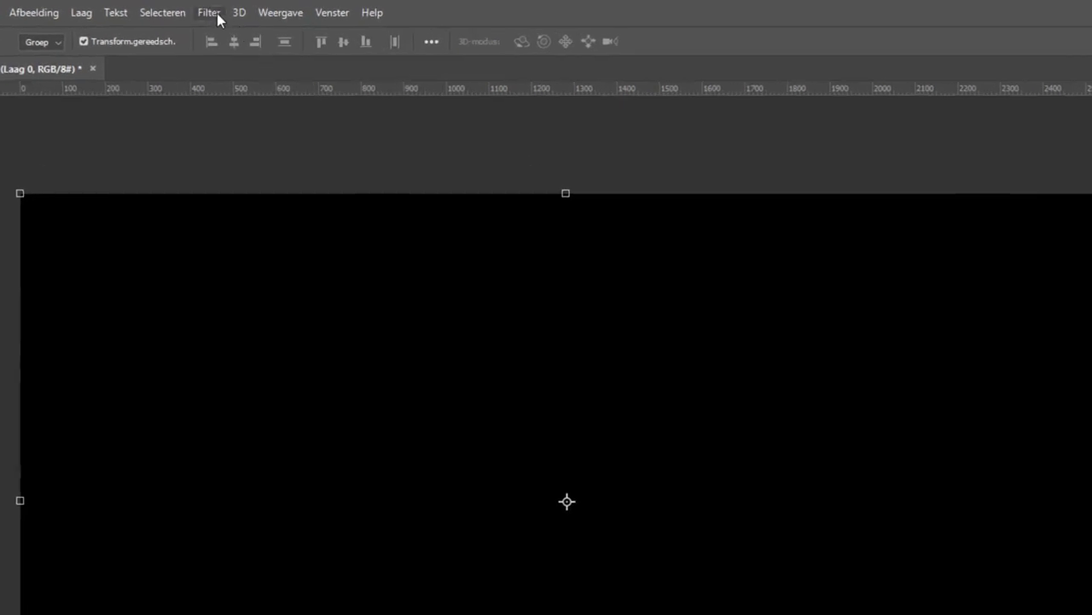
pyautogui.click(214, 17)
pyautogui.moveTo(256, 247)
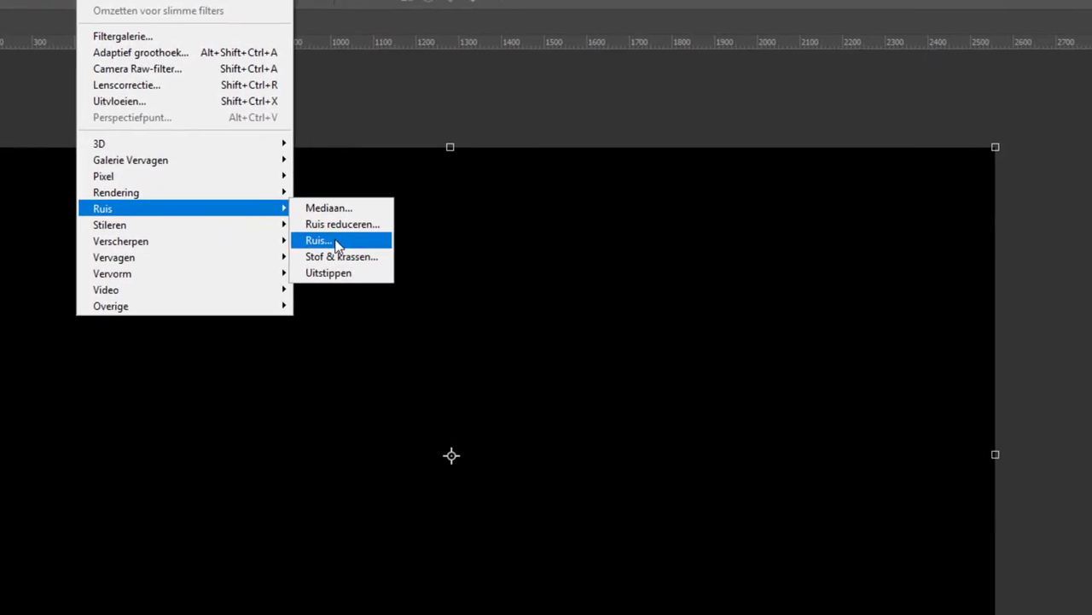
pyautogui.click(337, 245)
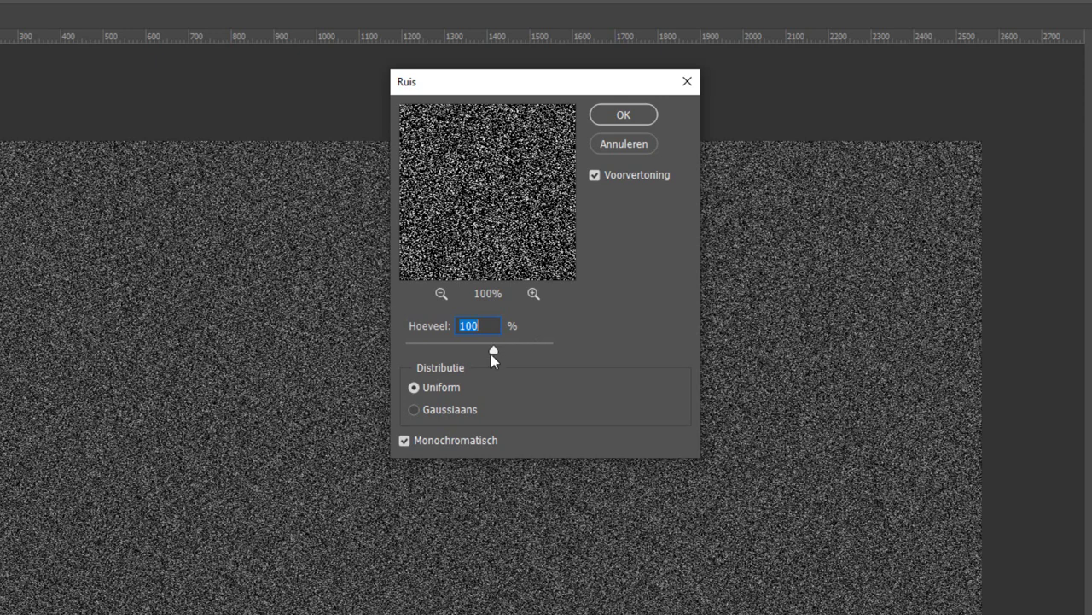
pyautogui.moveTo(495, 351); pyautogui.dragTo(586, 350)
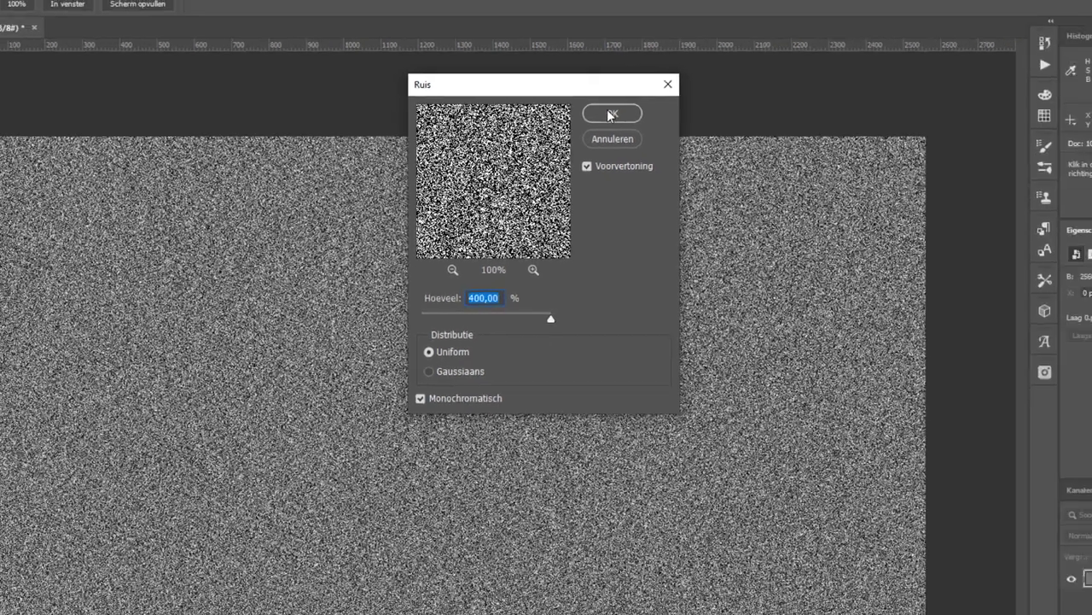
pyautogui.click(609, 113)
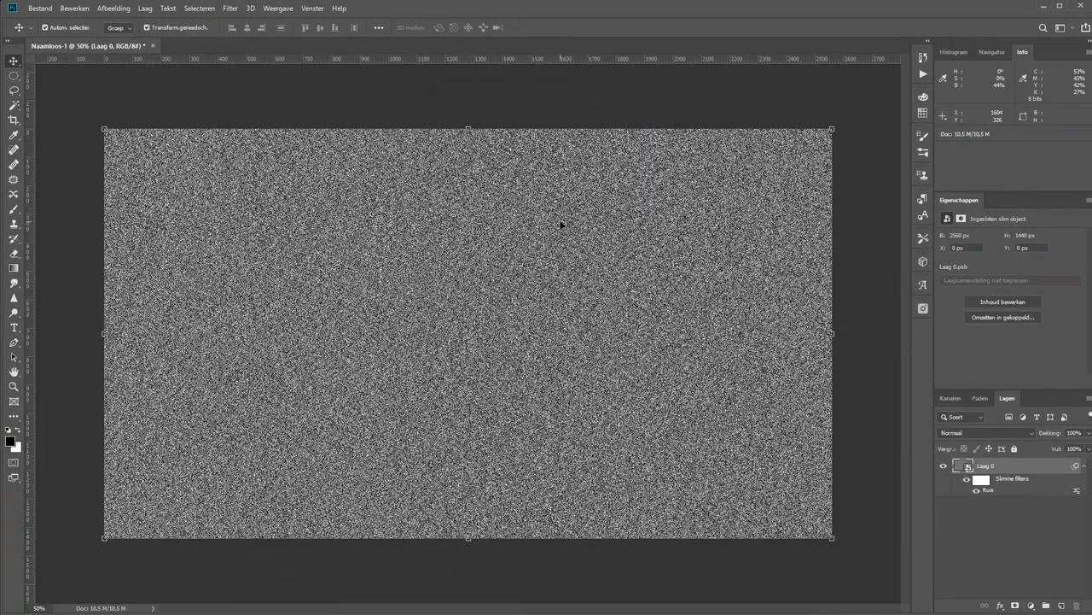
pyautogui.press('ctrl')
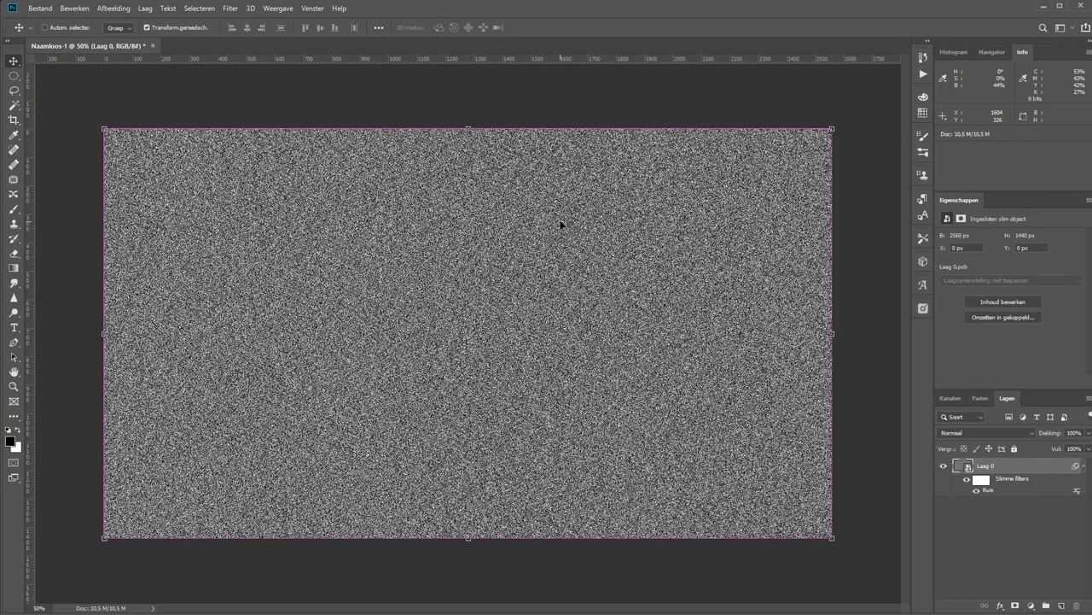
pyautogui.hotkey('ctrl', '1')
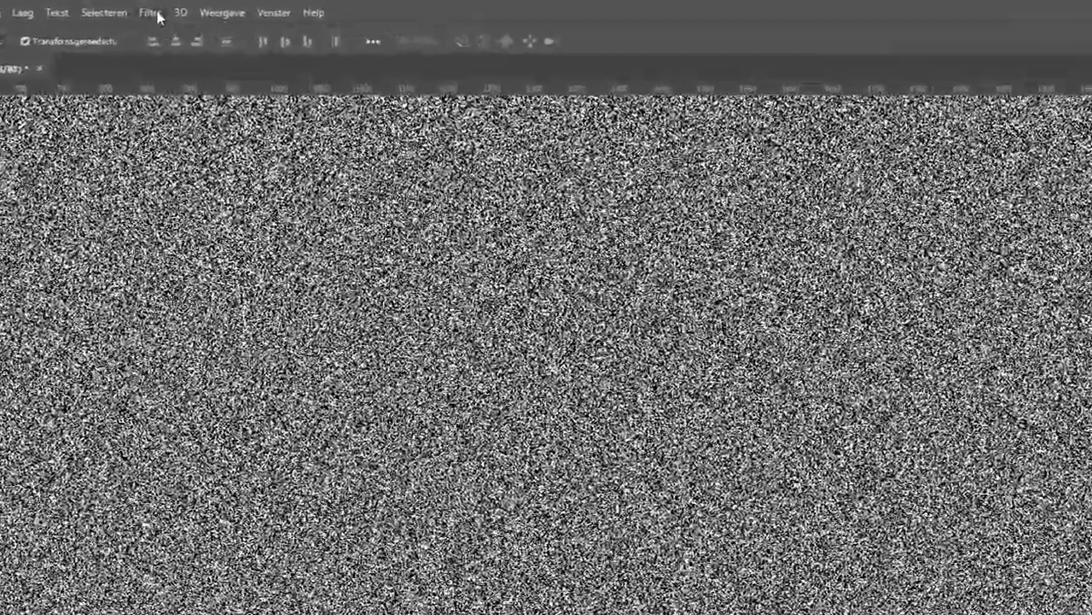
# Soften the Laag 0 noise with a 0,5-pixel Gaussian blur, then zoom out.
pyautogui.click(230, 8)
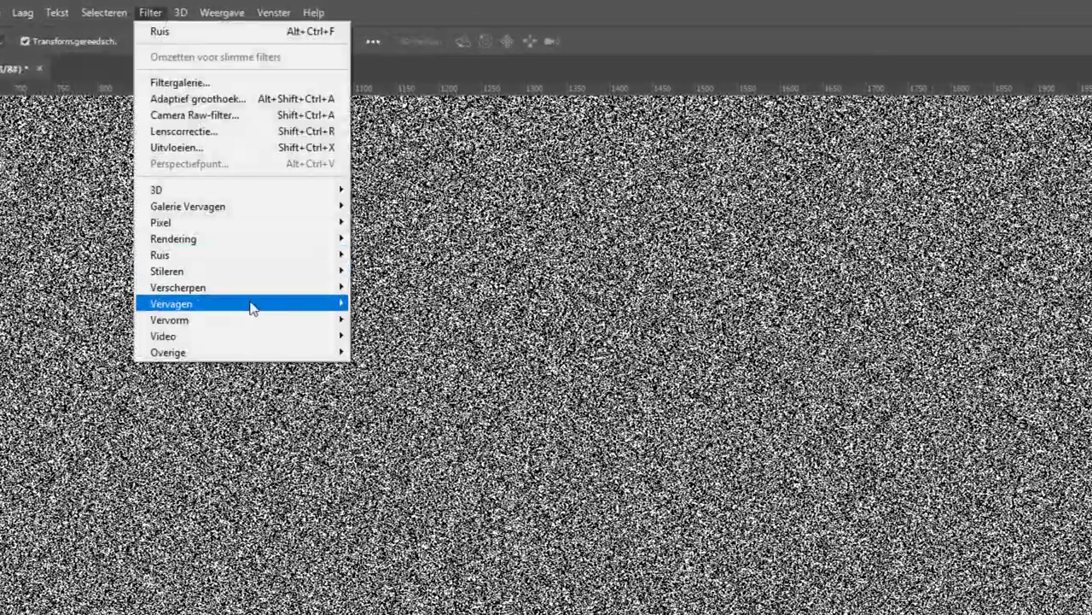
pyautogui.moveTo(170, 303)
pyautogui.click(392, 320)
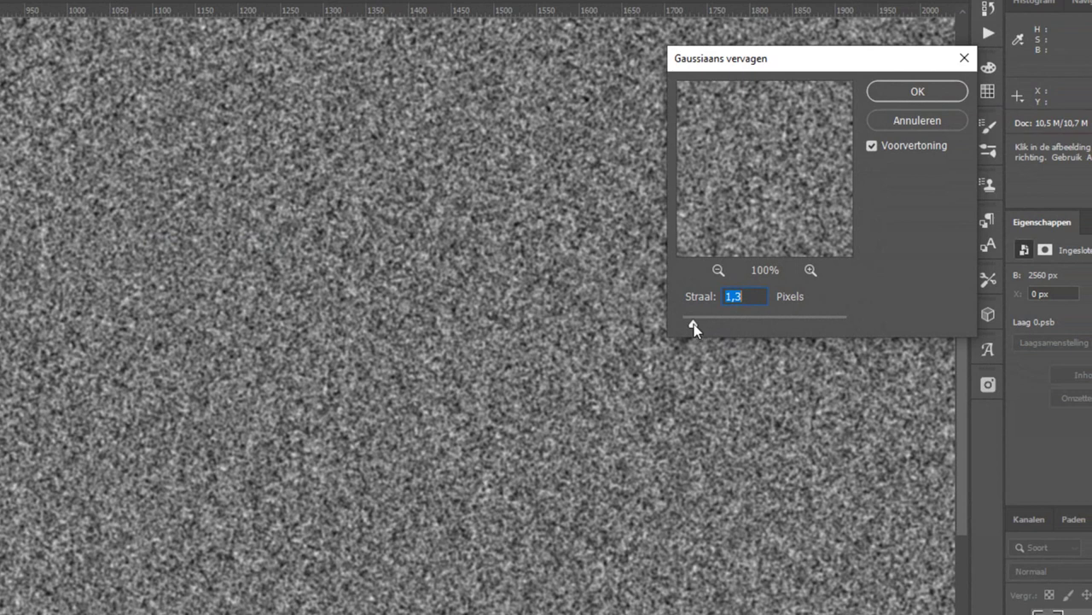
pyautogui.moveTo(694, 329); pyautogui.dragTo(684, 333)
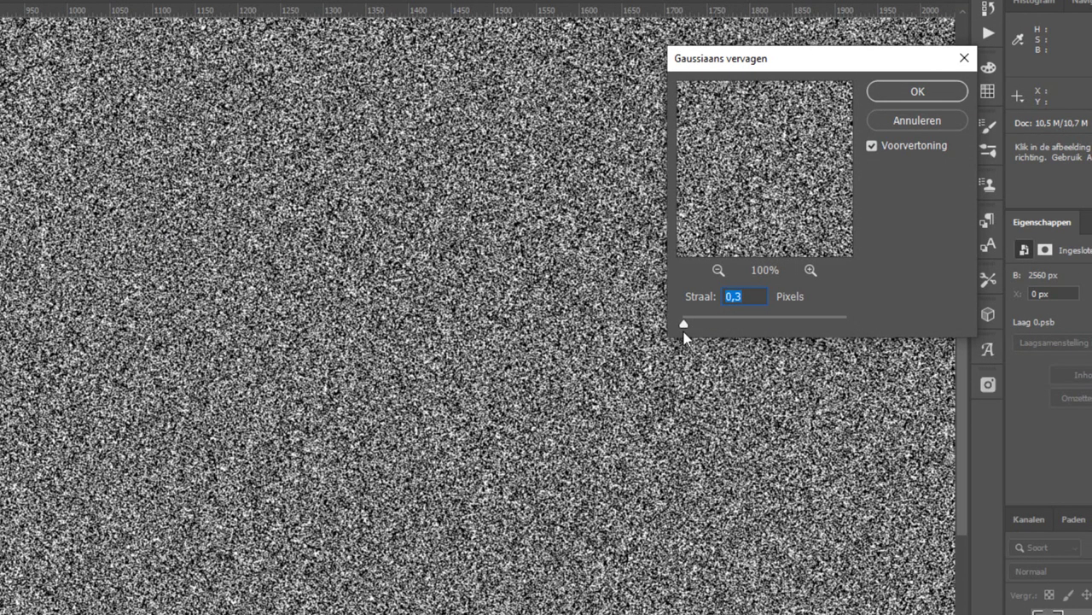
pyautogui.press('Up')
pyautogui.press('Up')
pyautogui.press('Return')
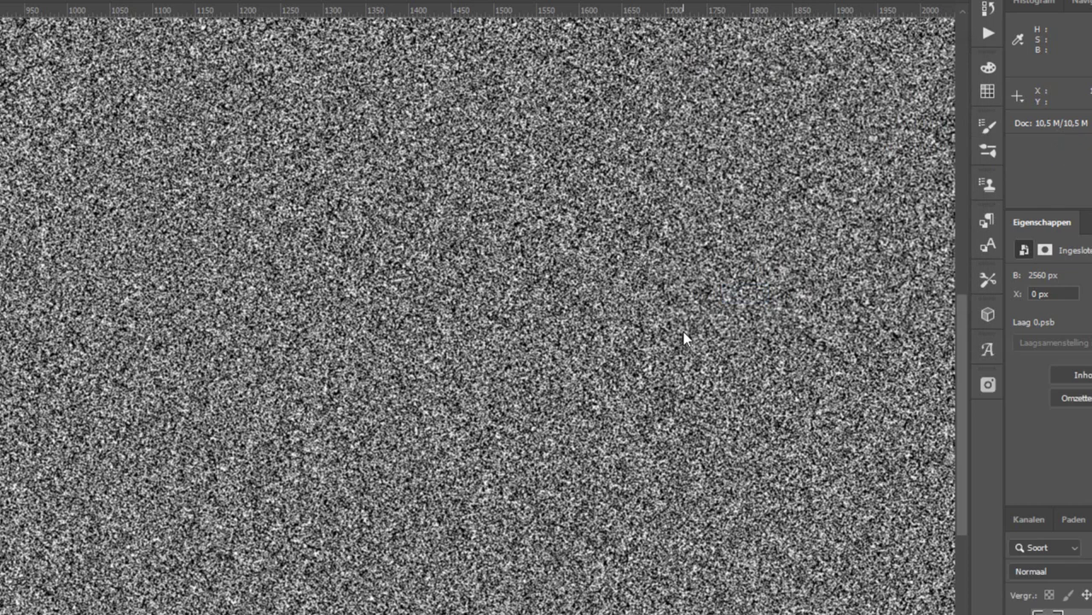
pyautogui.hotkey('ctrl', '-')
pyautogui.hotkey('ctrl', 't')
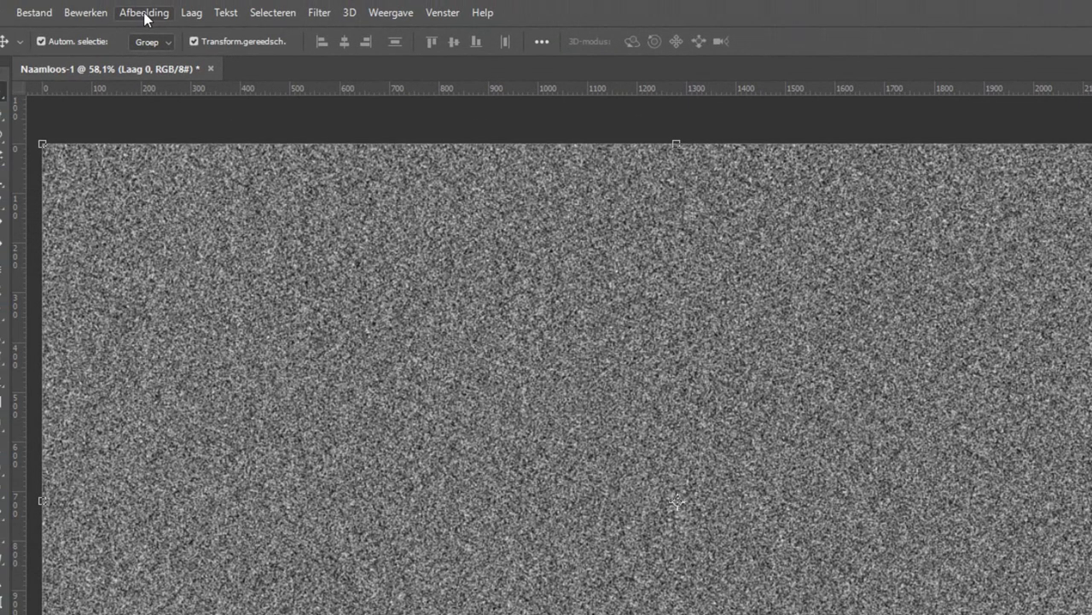
# Apply a Threshold of 233 so only sparse white star specks remain.
pyautogui.click(146, 16)
pyautogui.moveTo(162, 57)
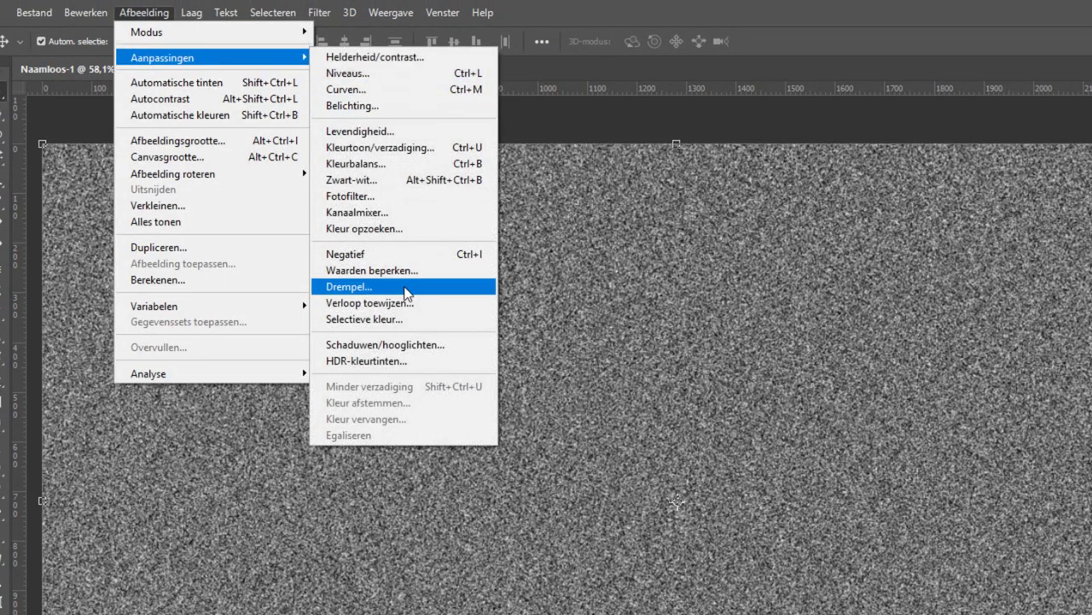
pyautogui.click(405, 293)
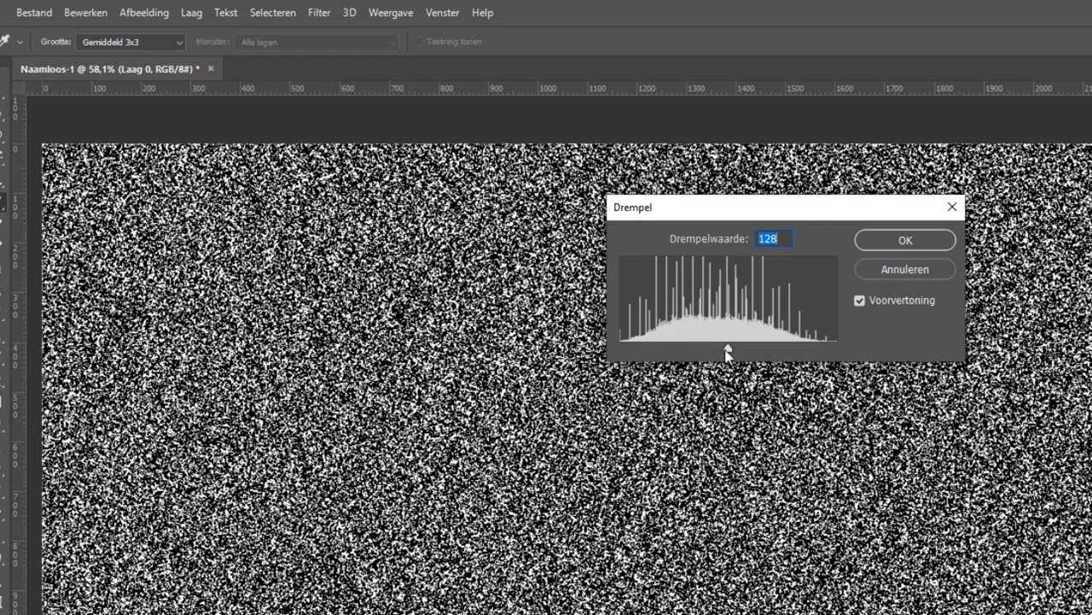
pyautogui.moveTo(728, 352); pyautogui.dragTo(816, 350)
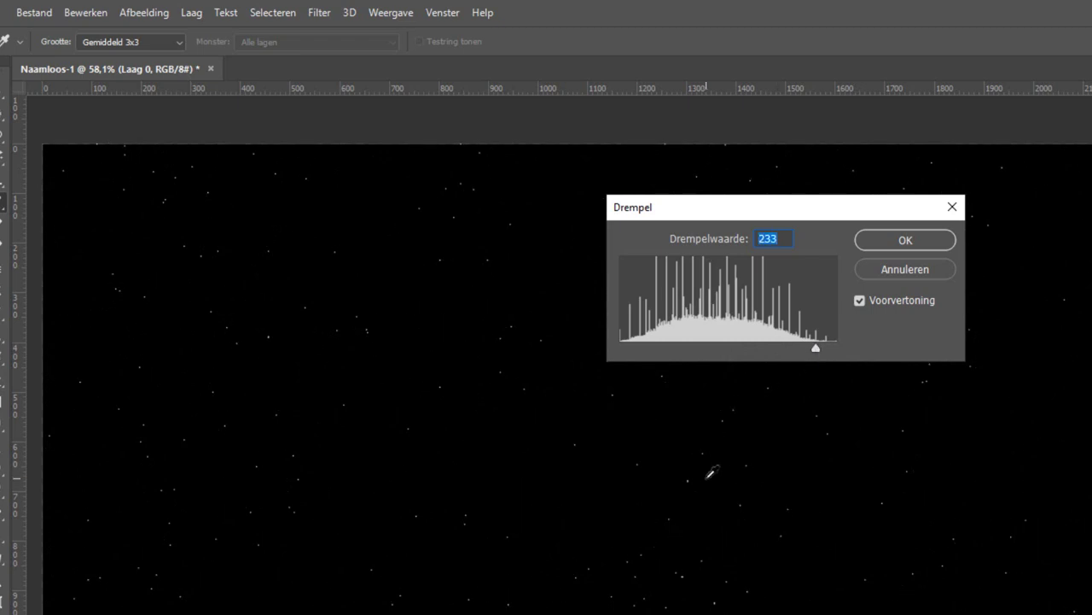
pyautogui.click(911, 242)
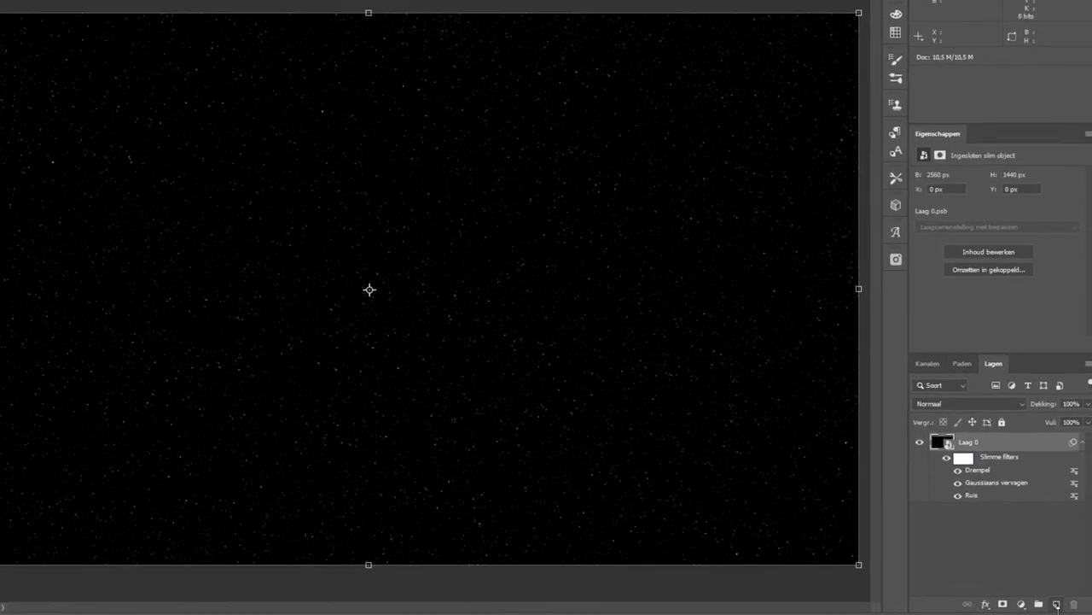
# Add a new layer Laag 1, fill it with black, and convert it to a smart object.
pyautogui.click(1047, 601)
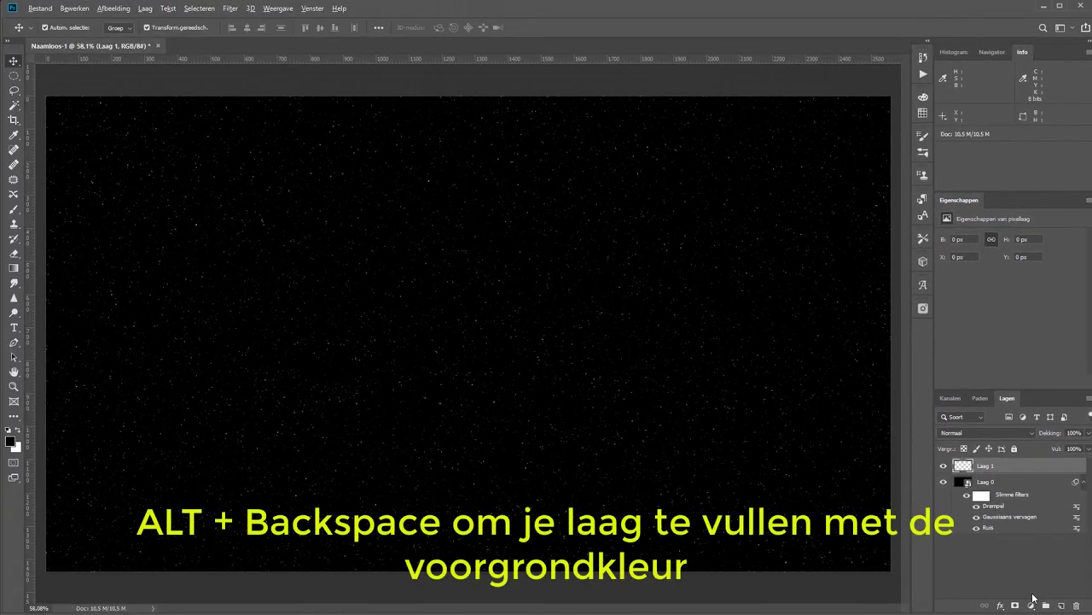
pyautogui.hotkey('alt', 'BackSpace')
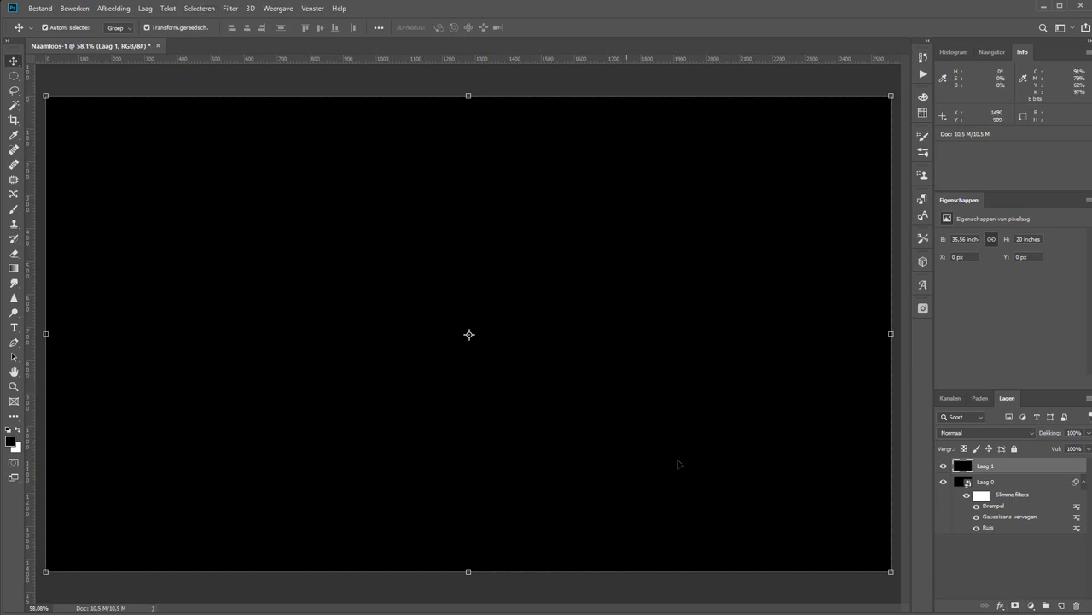
pyautogui.rightClick(1047, 469)
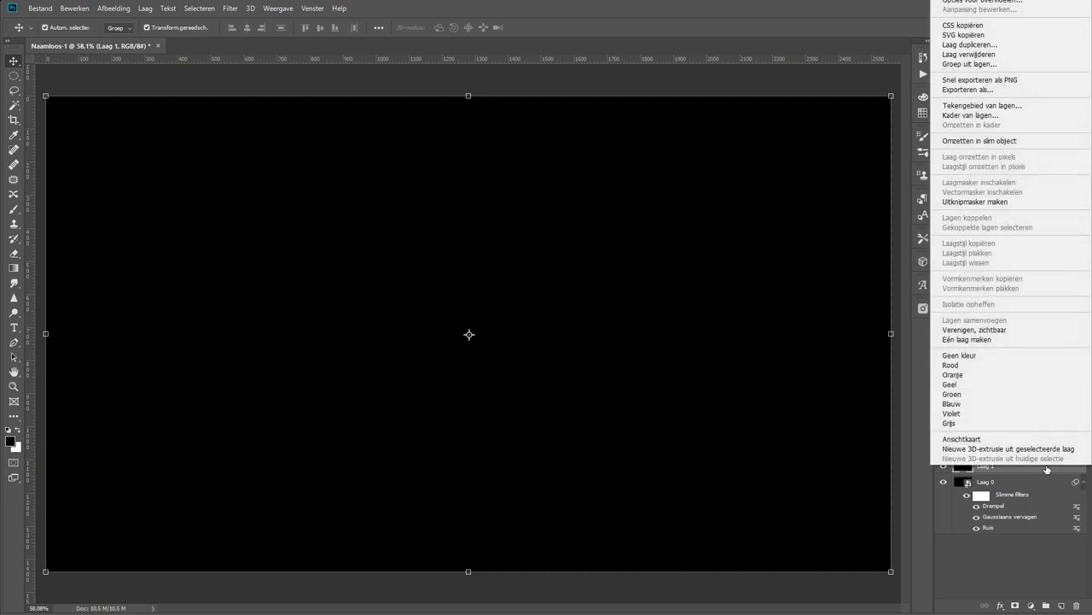
pyautogui.click(983, 142)
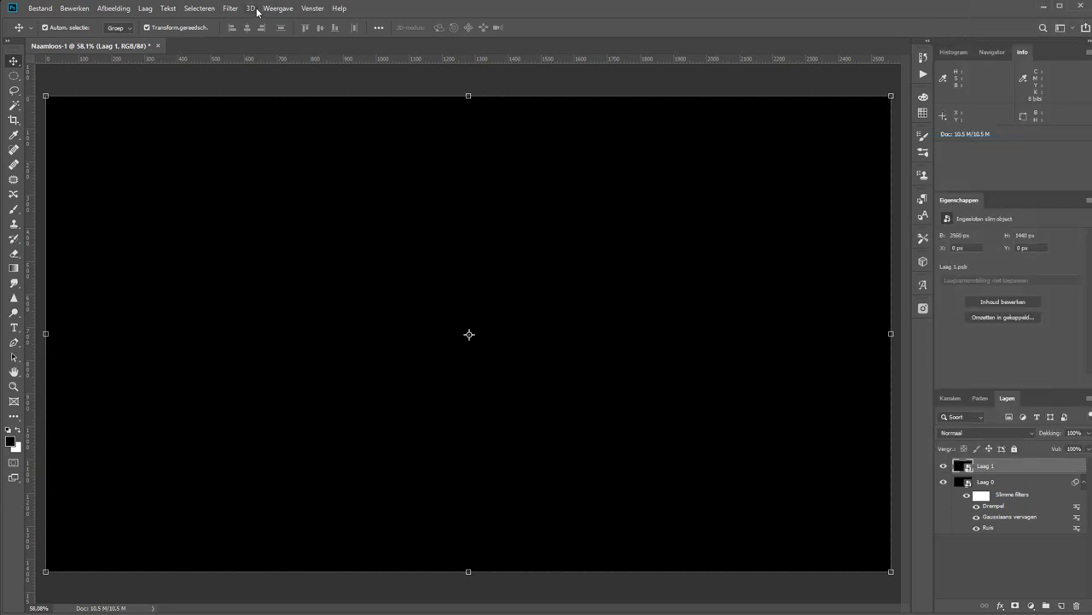
# Add 400% monochromatic noise to Laag 1.
pyautogui.click(231, 8)
pyautogui.moveTo(237, 170)
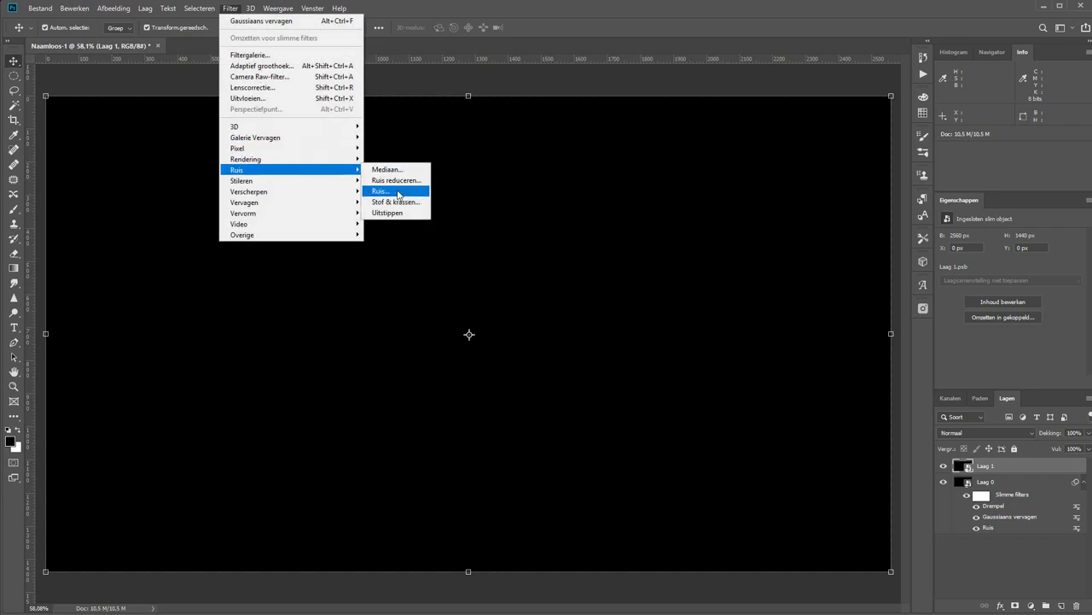
pyautogui.click(397, 192)
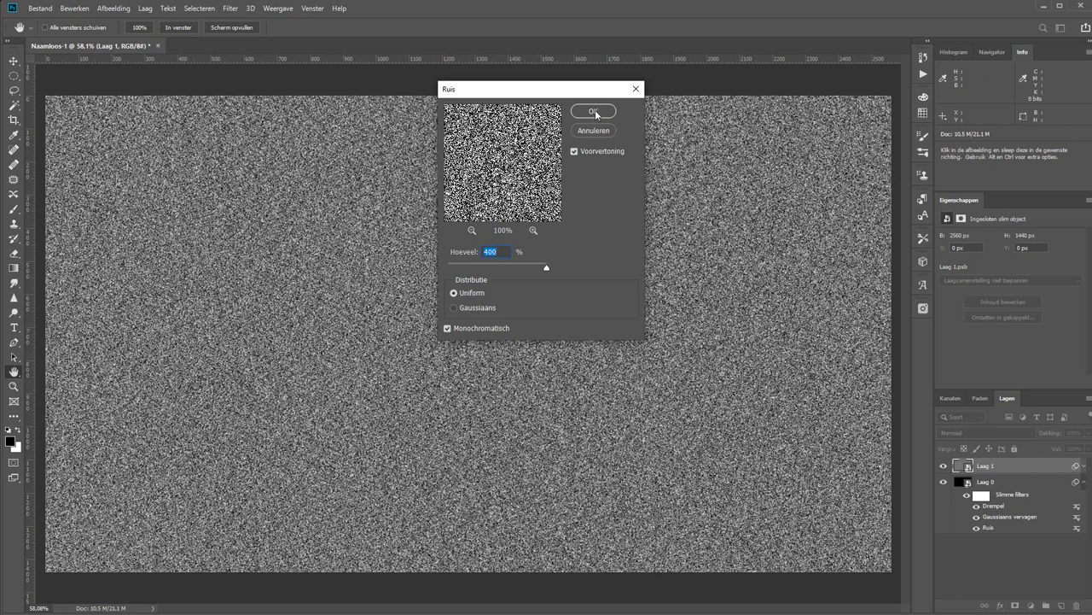
pyautogui.click(595, 111)
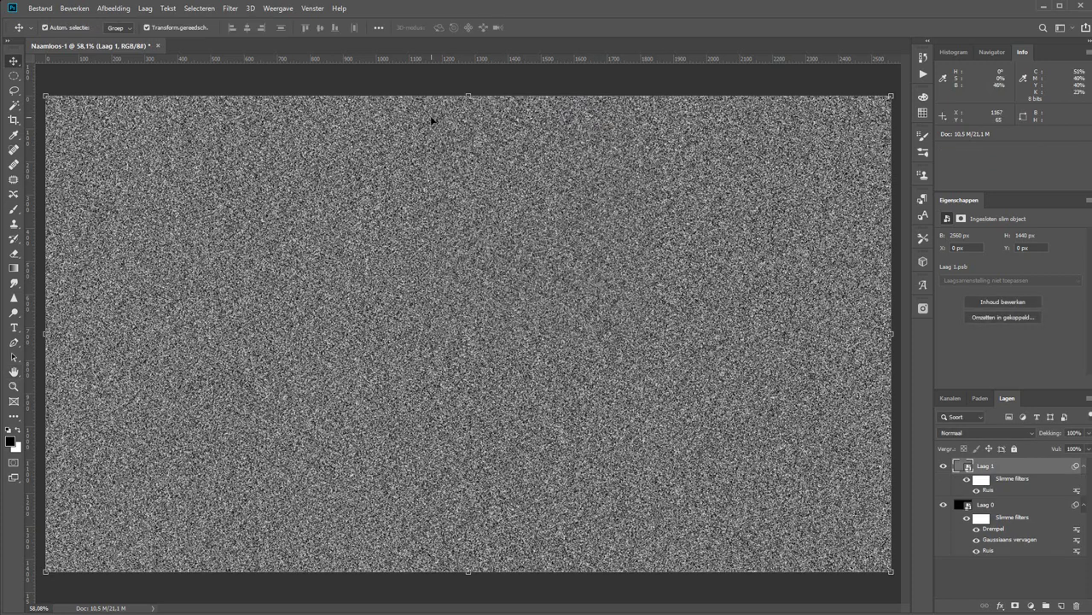
# Soften the Laag 1 noise with a 3-pixel Gaussian blur.
pyautogui.click(230, 7)
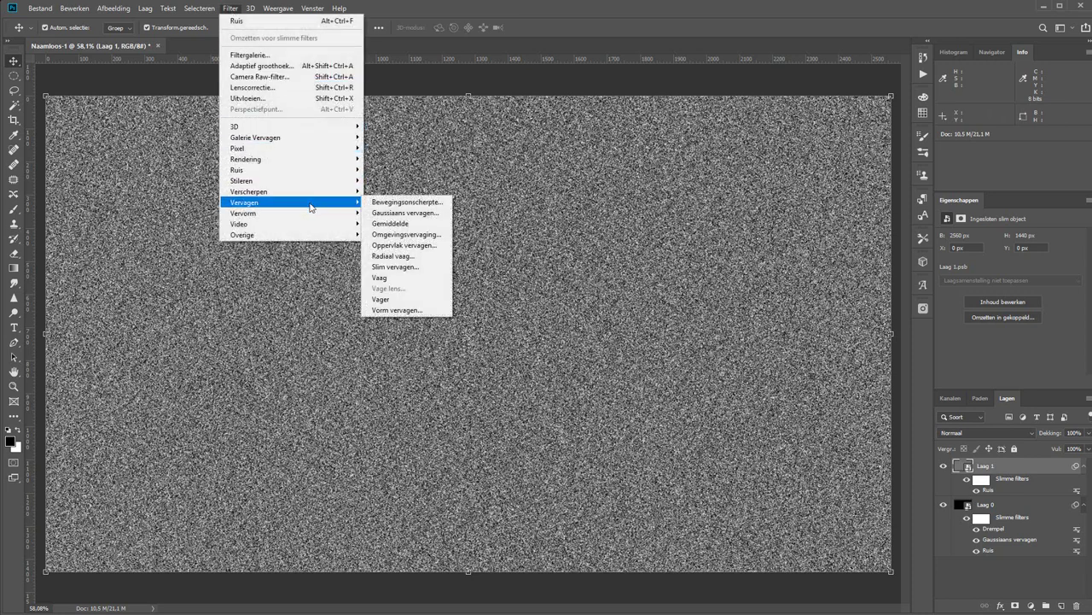
pyautogui.moveTo(245, 202)
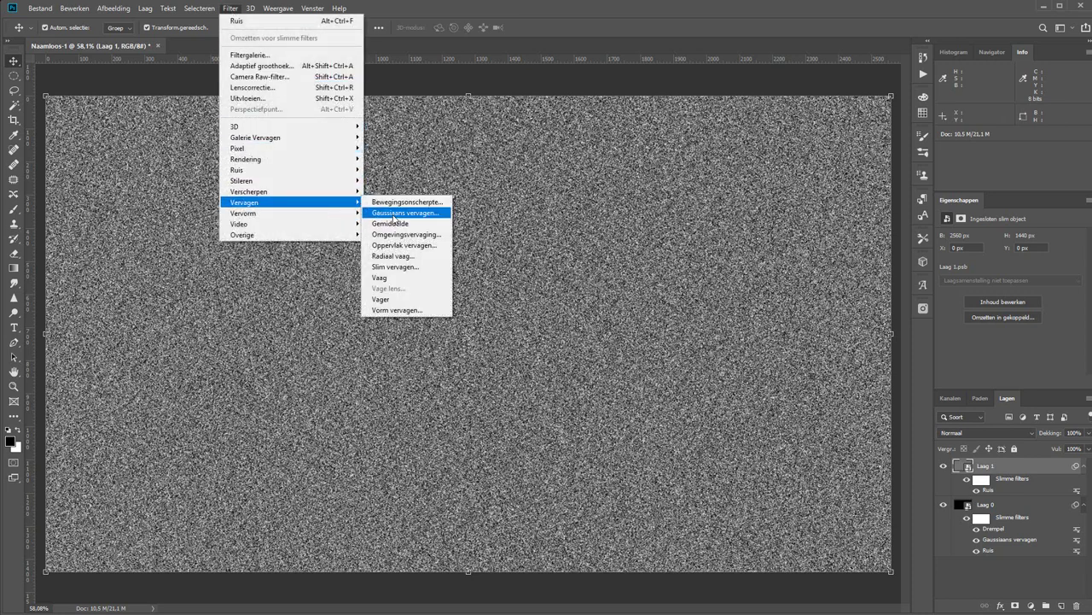
pyautogui.click(392, 214)
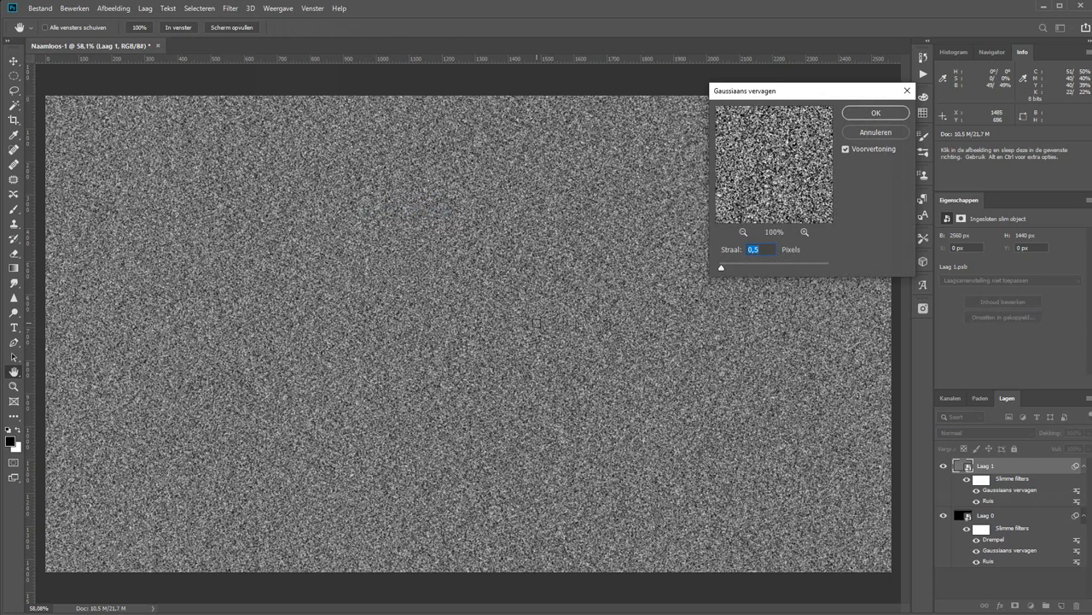
pyautogui.write('2')
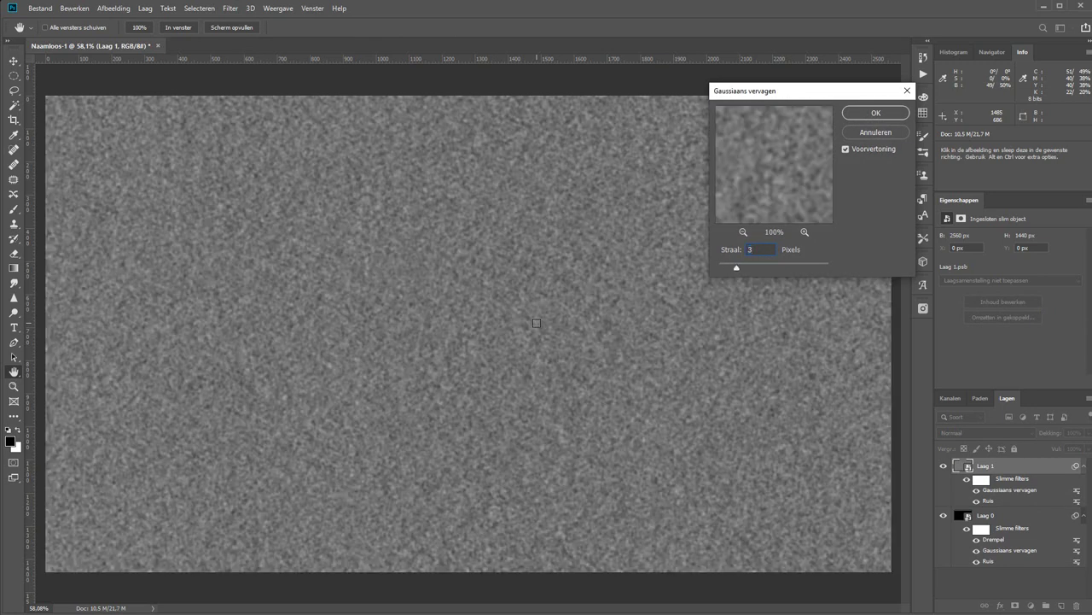
pyautogui.press('Return')
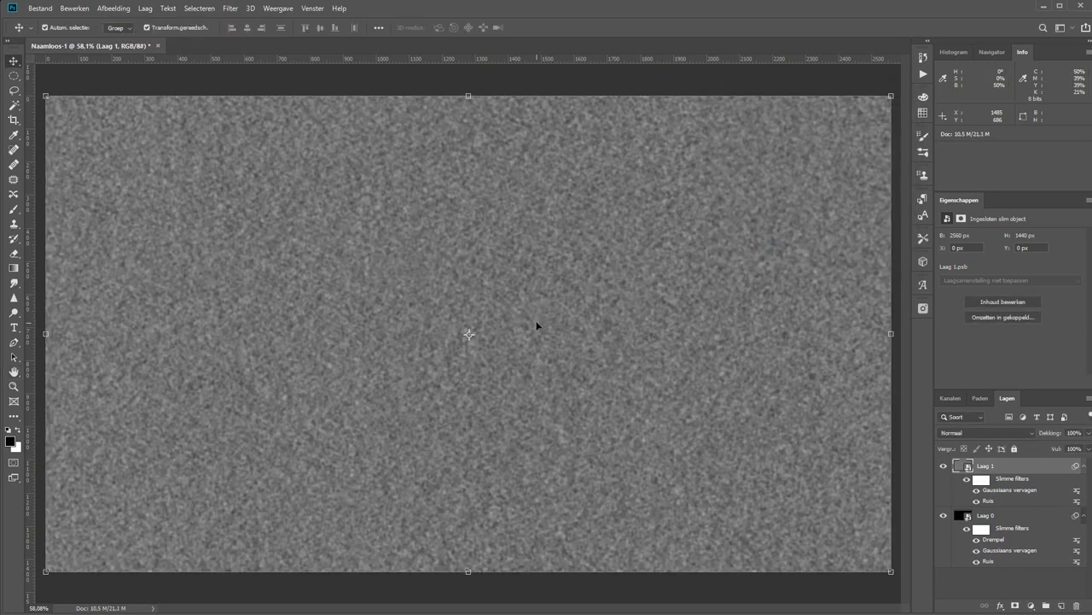
# Apply a Threshold of about 151 to Laag 1 and view it at 100%.
pyautogui.click(99, 11)
pyautogui.moveTo(127, 38)
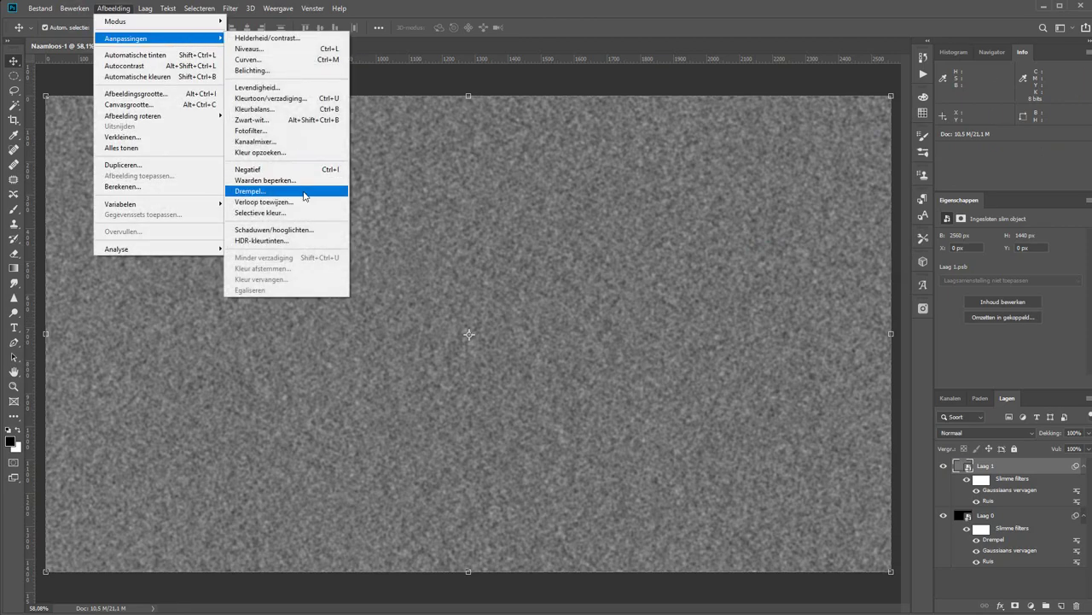
pyautogui.click(251, 191)
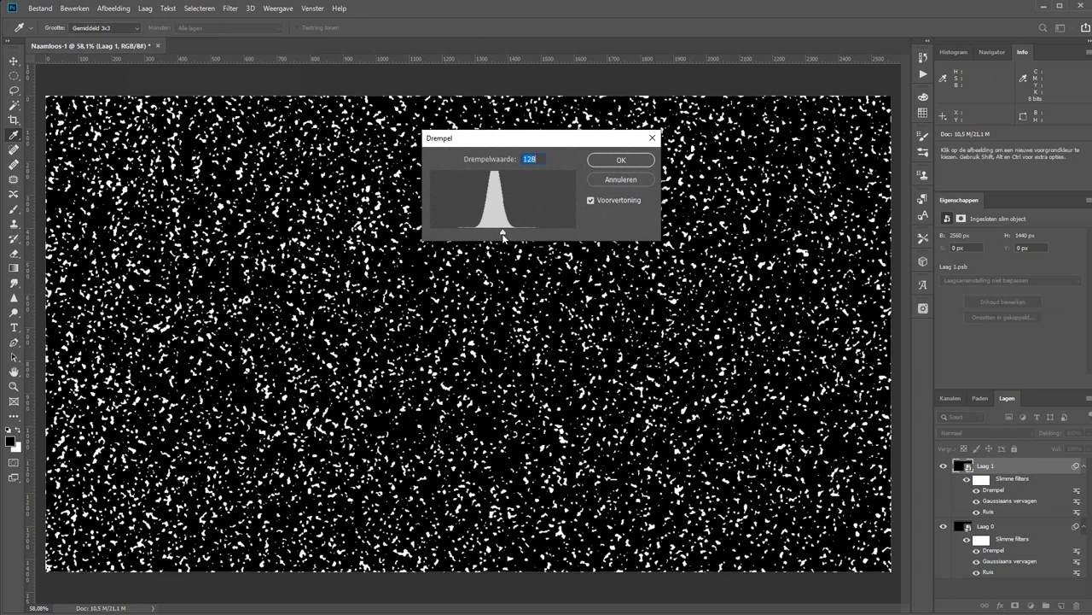
pyautogui.moveTo(503, 234)
pyautogui.mouseDown()
pyautogui.moveTo(567, 234)
pyautogui.moveTo(516, 238)
pyautogui.mouseUp()
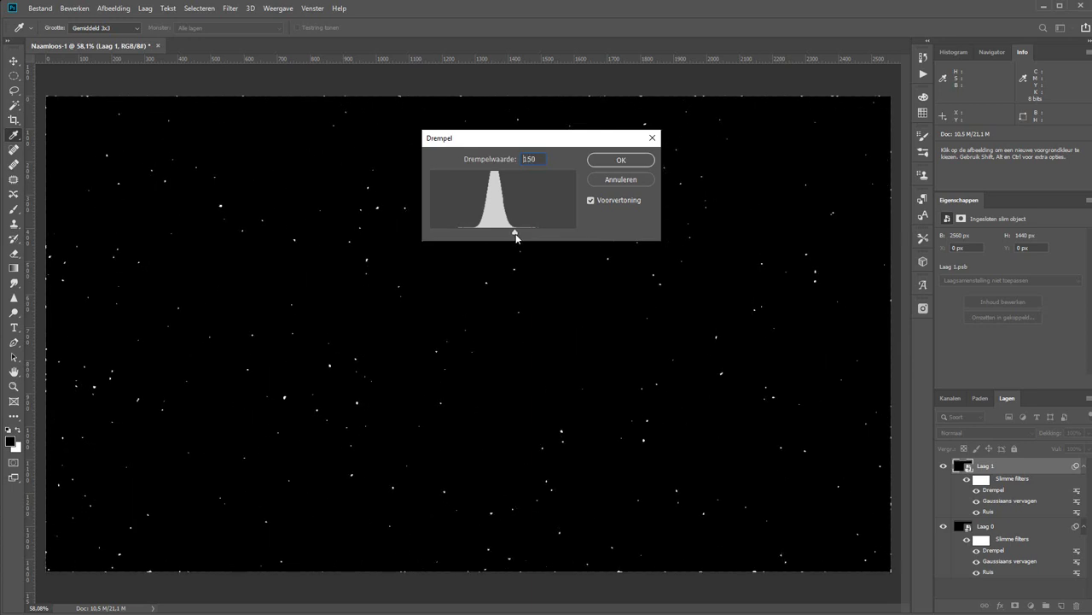
pyautogui.click(609, 161)
pyautogui.press('v')
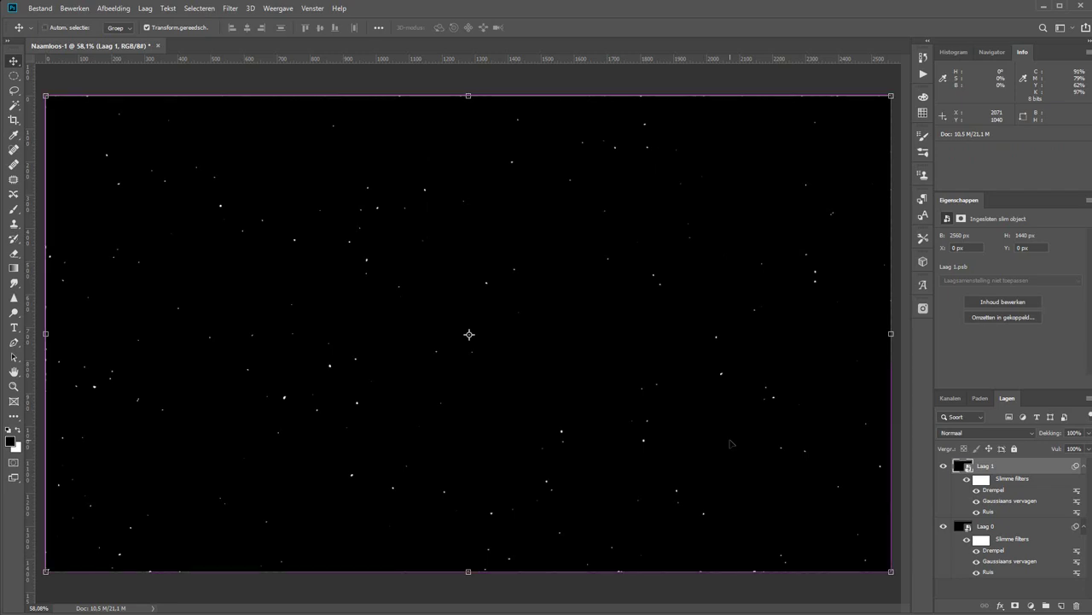
pyautogui.hotkey('ctrl', '1')
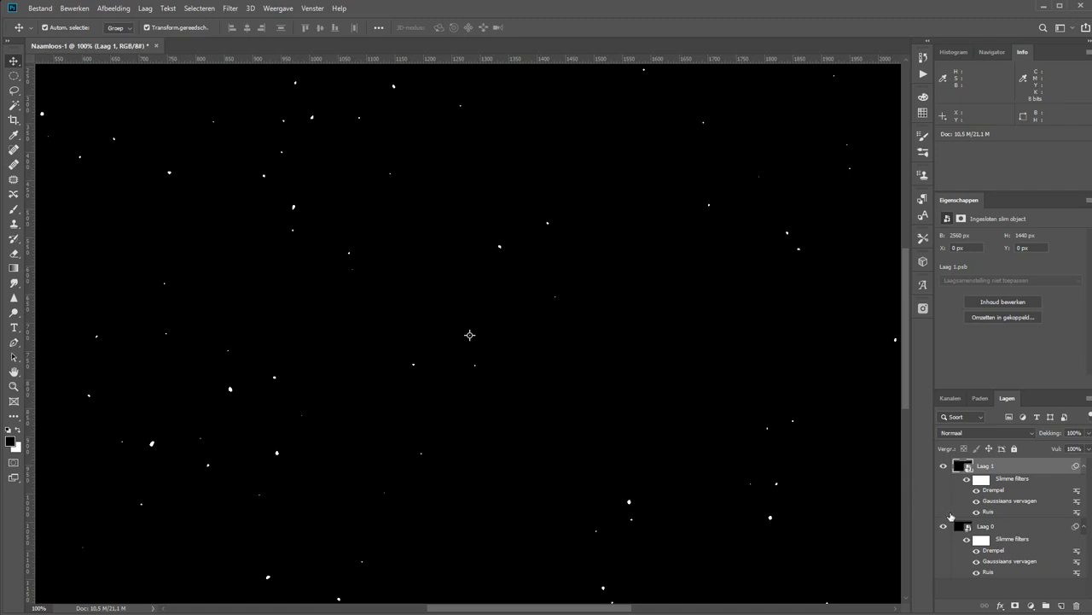
# Load the bright star pixels as a selection from the Channels panel, then return to Layers.
pyautogui.click(945, 402)
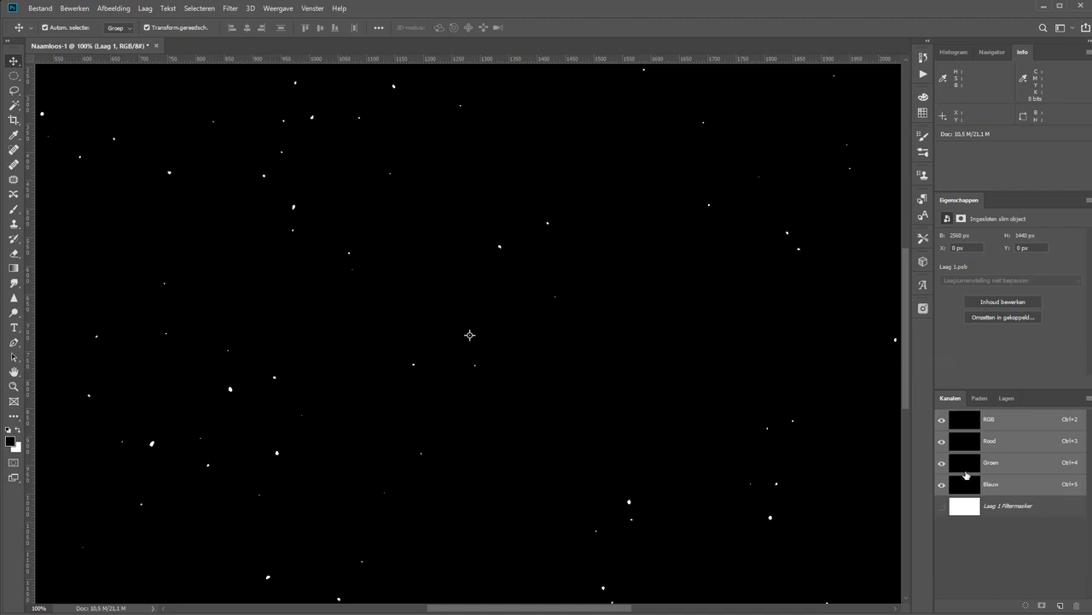
pyautogui.click(313, 9)
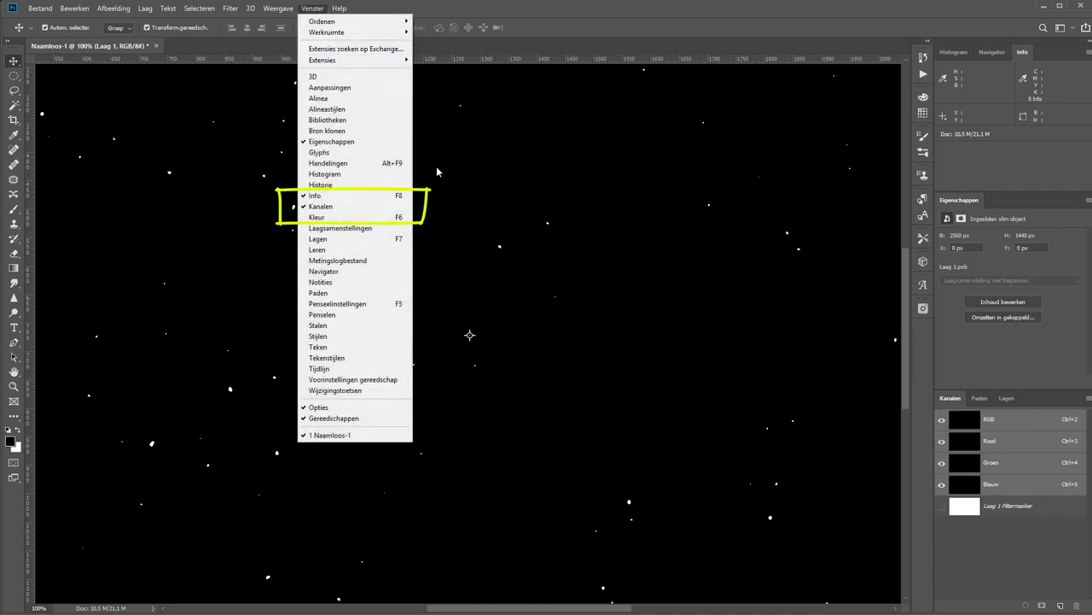
pyautogui.click(1006, 549)
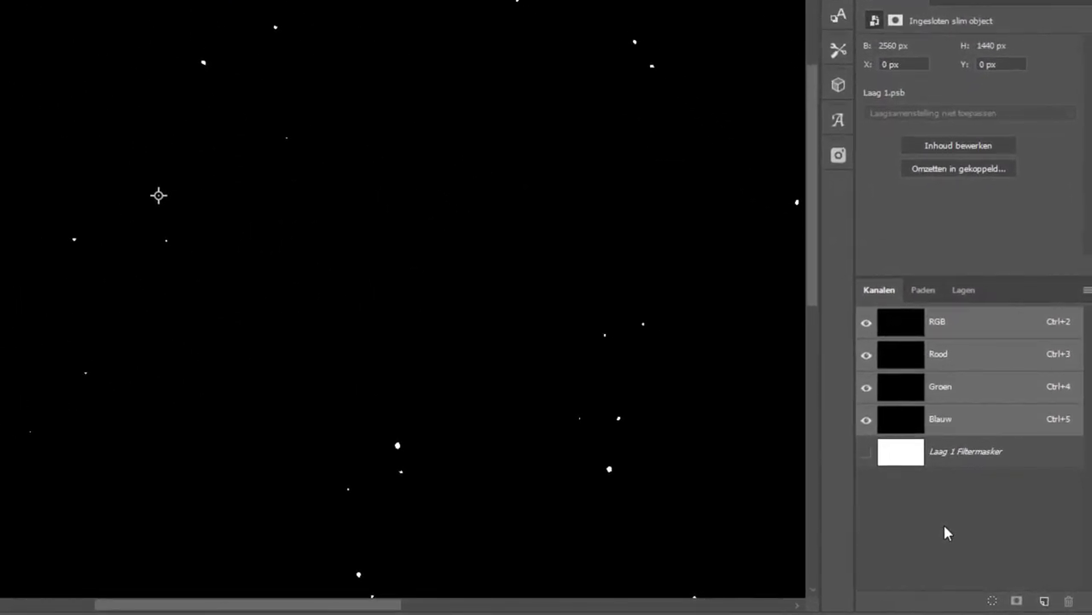
pyautogui.click(995, 603)
pyautogui.click(961, 289)
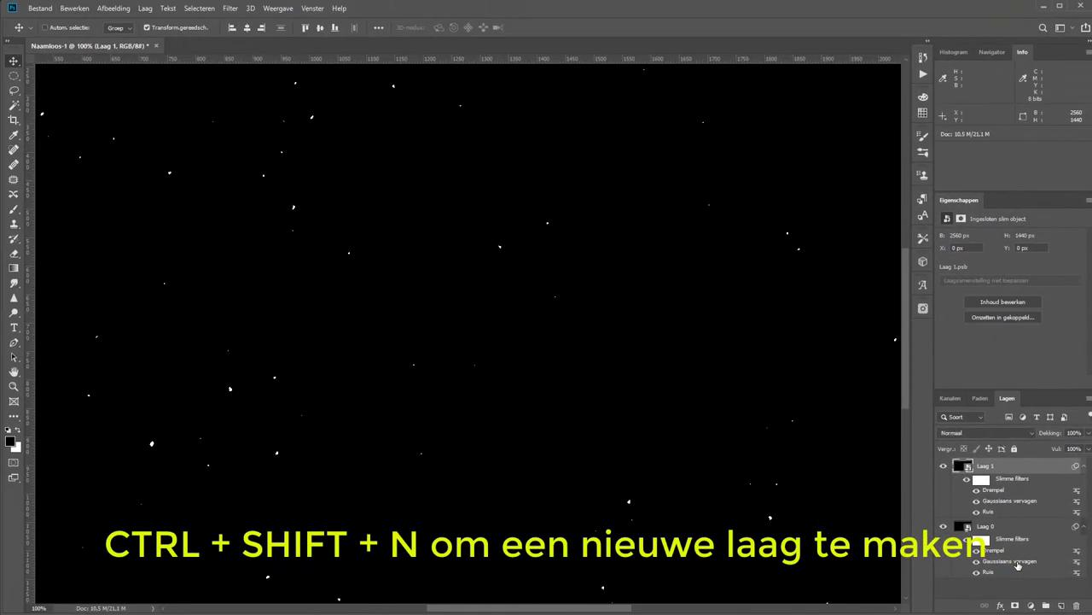
# Create a new top layer named 'grote sterren' and fill the star selection on it.
pyautogui.hotkey('ctrl', 'shift', 'n')
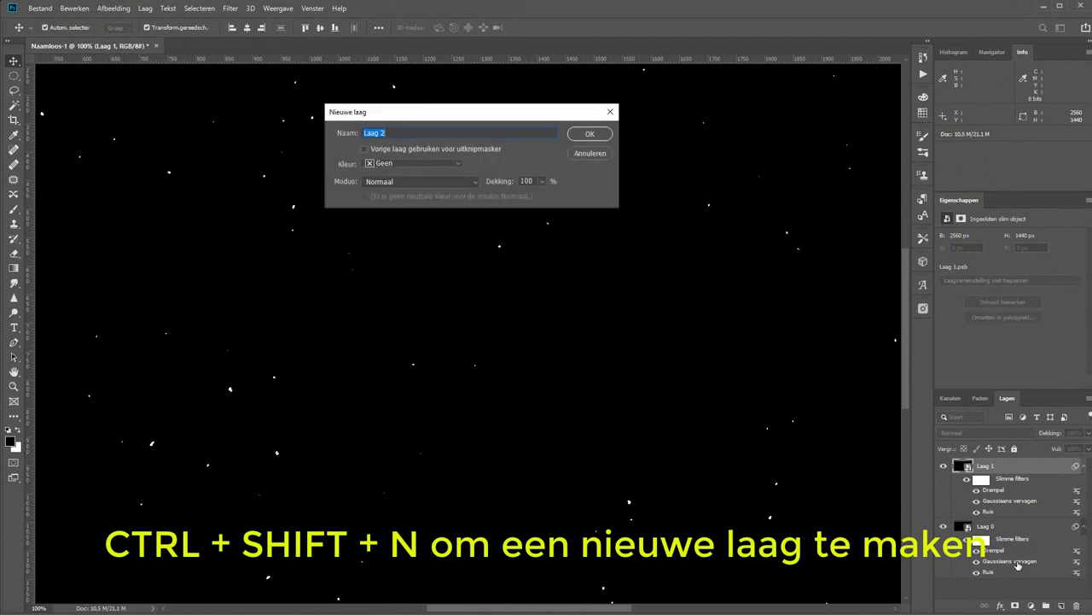
pyautogui.write('grote sterren')
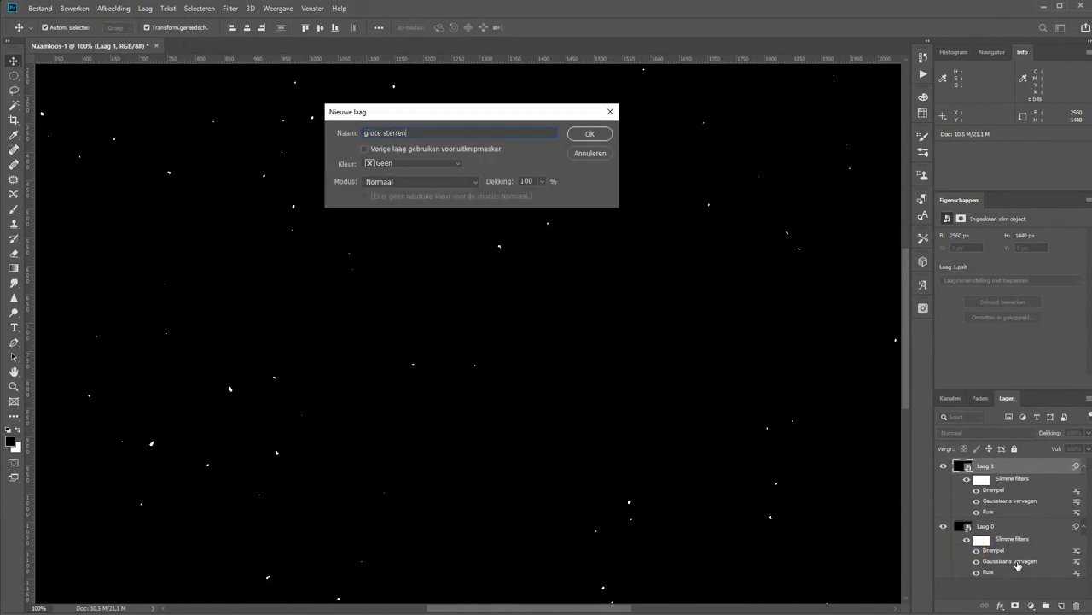
pyautogui.press('Return')
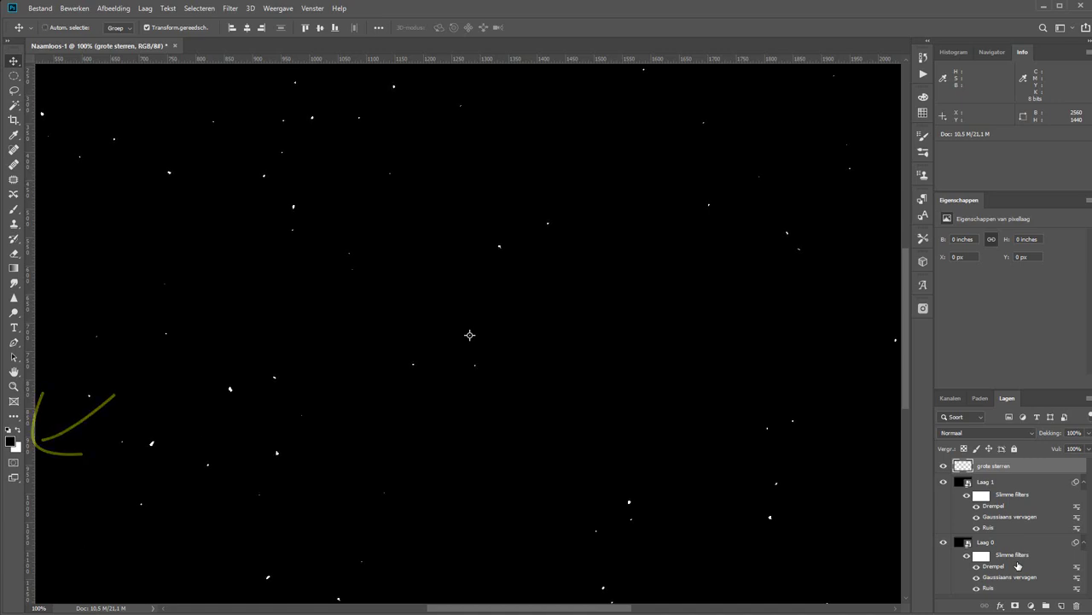
pyautogui.hotkey('ctrl', 'BackSpace')
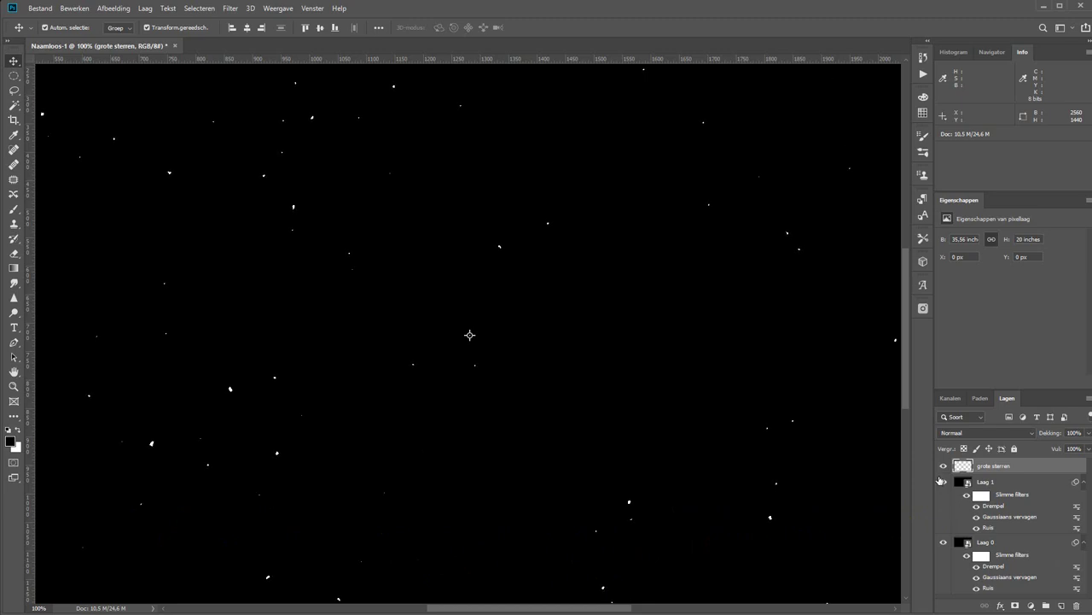
# Hide Laag 1 and Laag 0, inspect a star up close, then show Laag 0 again.
pyautogui.click(944, 485)
pyautogui.click(943, 543)
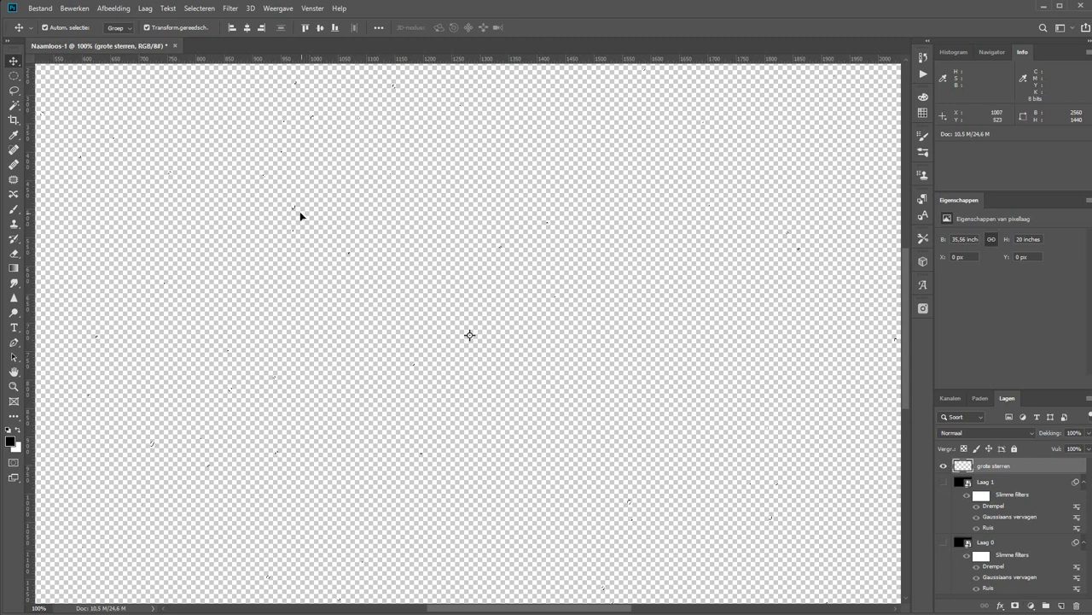
pyautogui.press('z')
pyautogui.moveTo(270, 201); pyautogui.dragTo(303, 220)
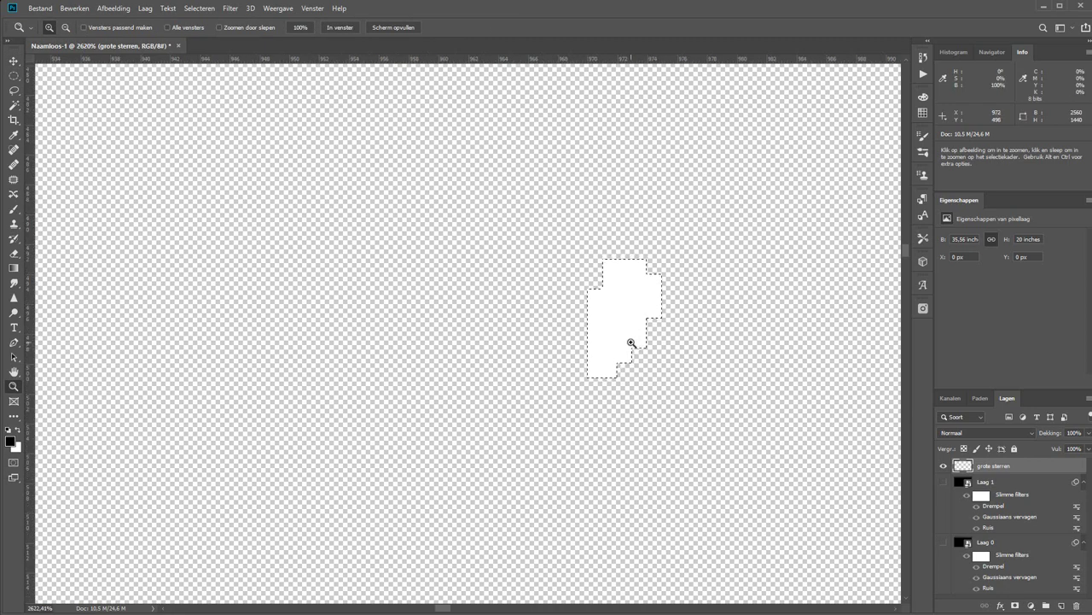
pyautogui.hotkey('ctrl', '0')
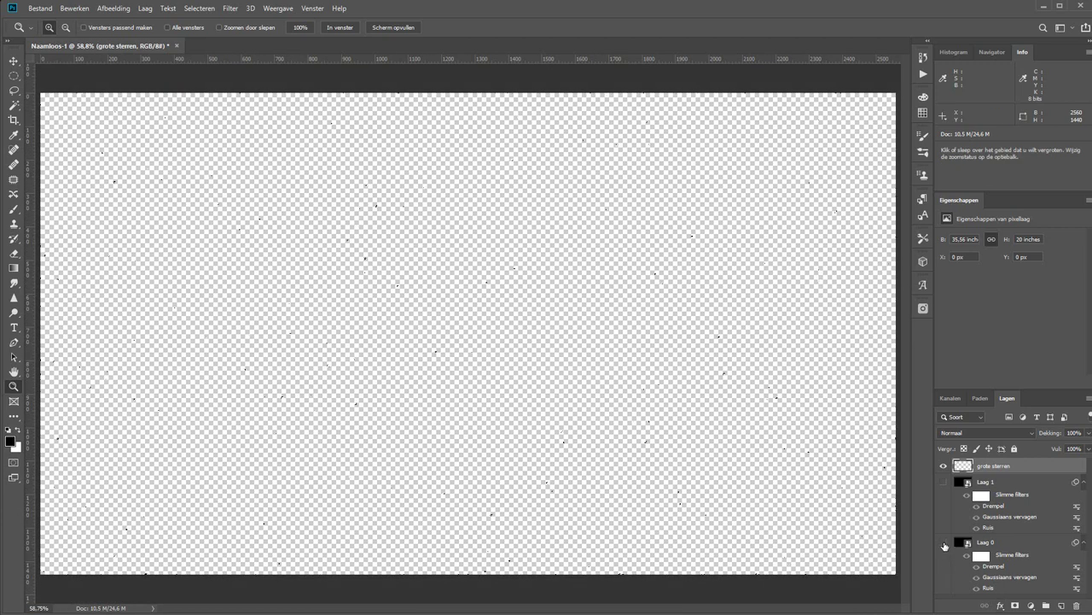
pyautogui.click(944, 543)
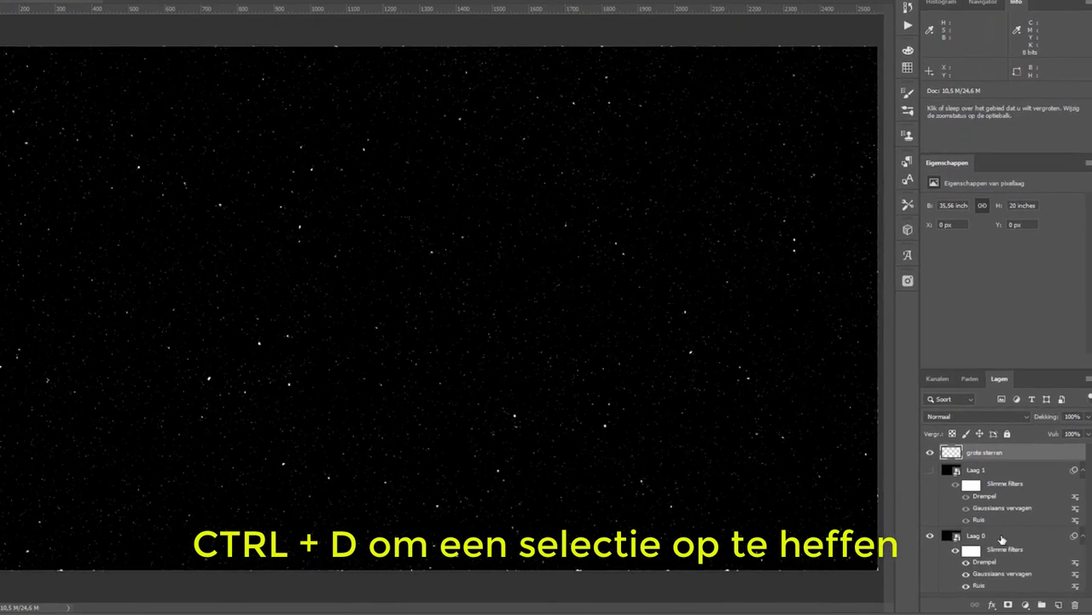
# Rename Laag 0 to 'kleine sterren', hide grote sterren and zoom into the starfield.
pyautogui.doubleClick(938, 510)
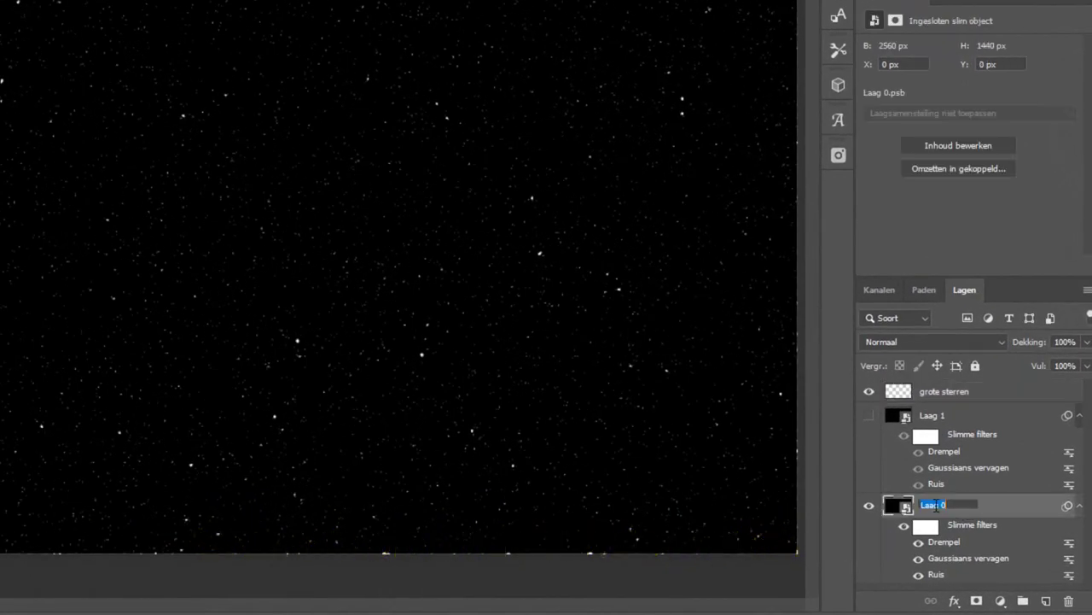
pyautogui.write('kleine ste')
pyautogui.write('rren')
pyautogui.press('Return')
pyautogui.click(869, 391)
pyautogui.hotkey('ctrl', '+')
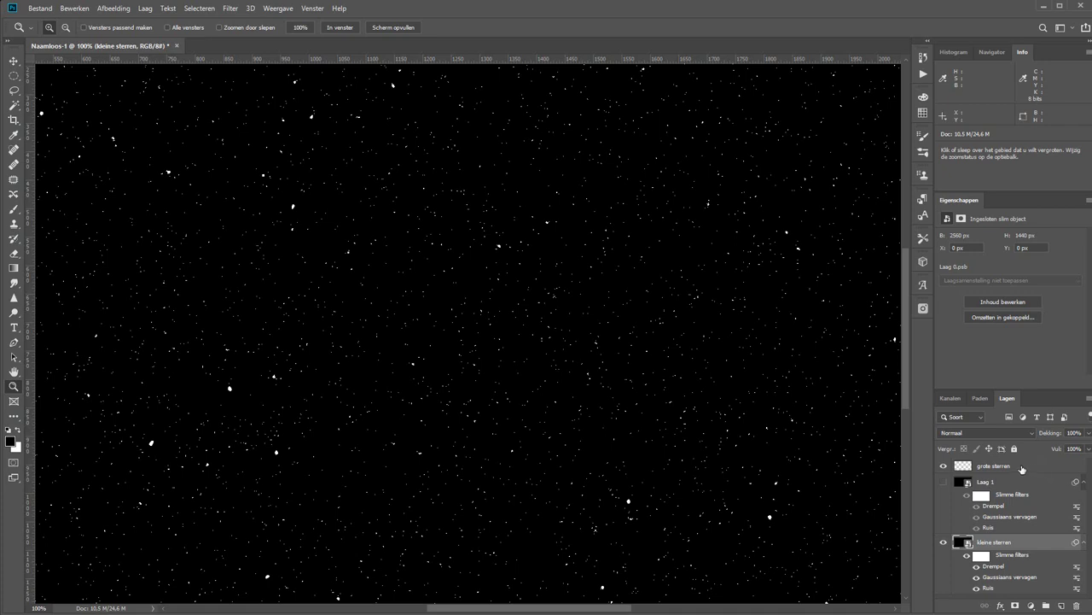
# Convert the grote sterren layer into a smart object.
pyautogui.click(1022, 468)
pyautogui.rightClick(1022, 469)
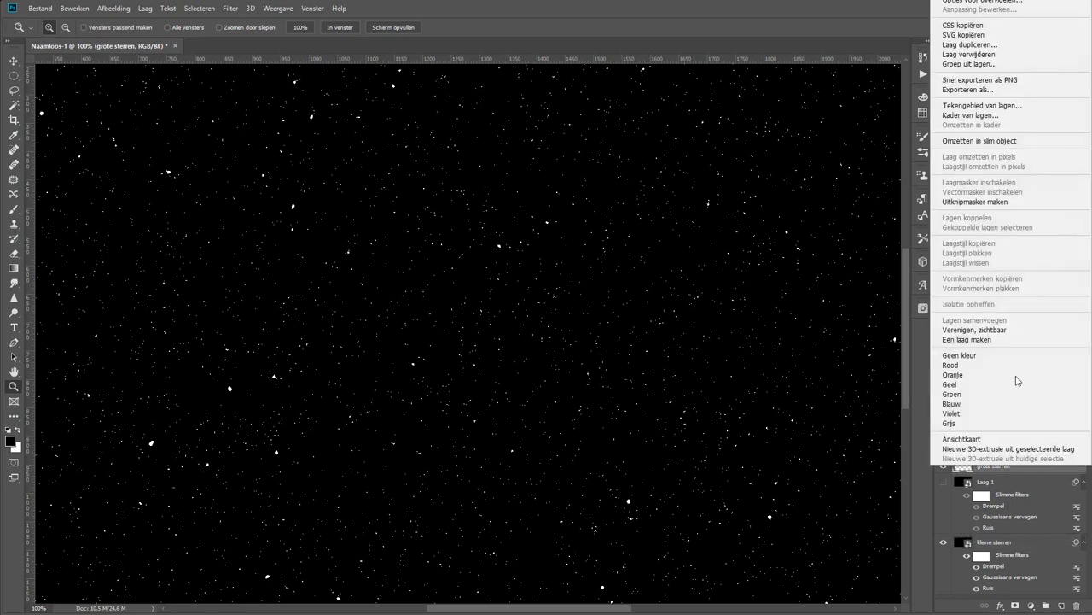
pyautogui.click(1010, 144)
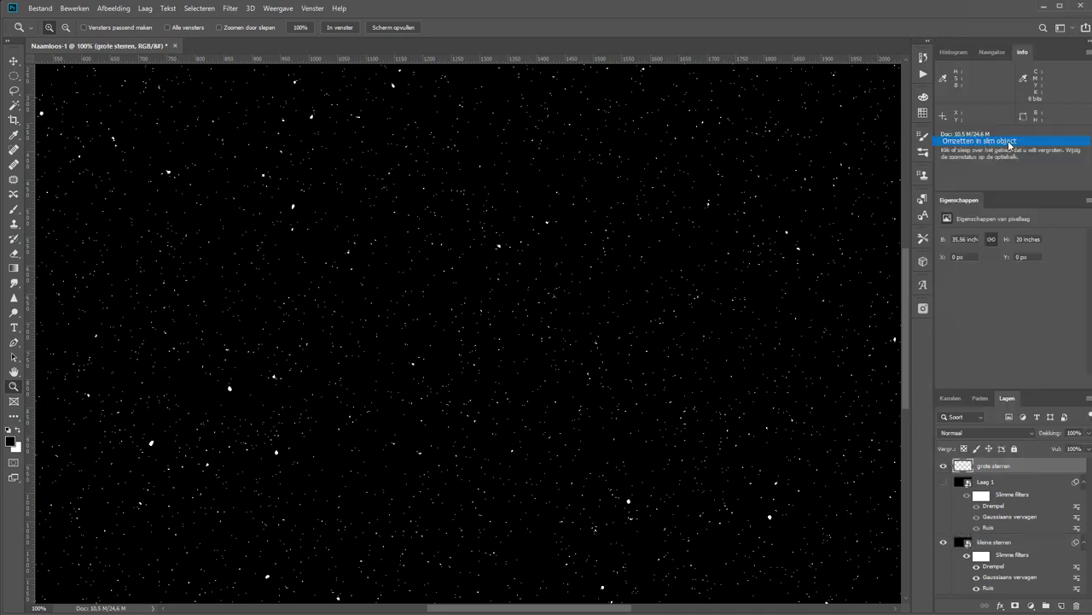
# Apply a Gaussian Blur (Gaussiaans vervagen) with a 0,2 pixel radius to grote sterren.
pyautogui.click(229, 8)
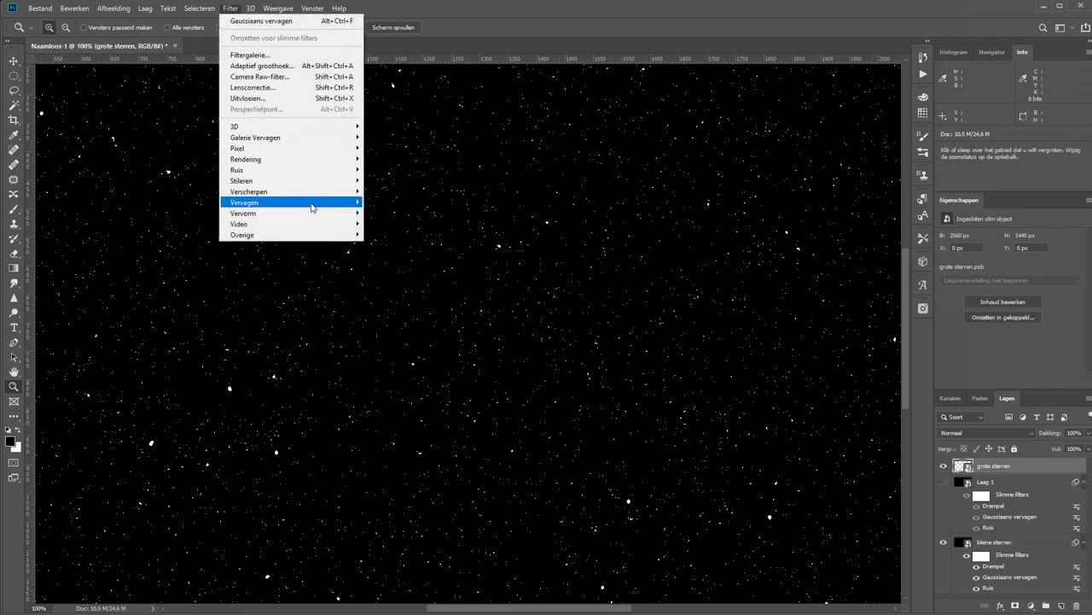
pyautogui.moveTo(290, 202)
pyautogui.click(381, 213)
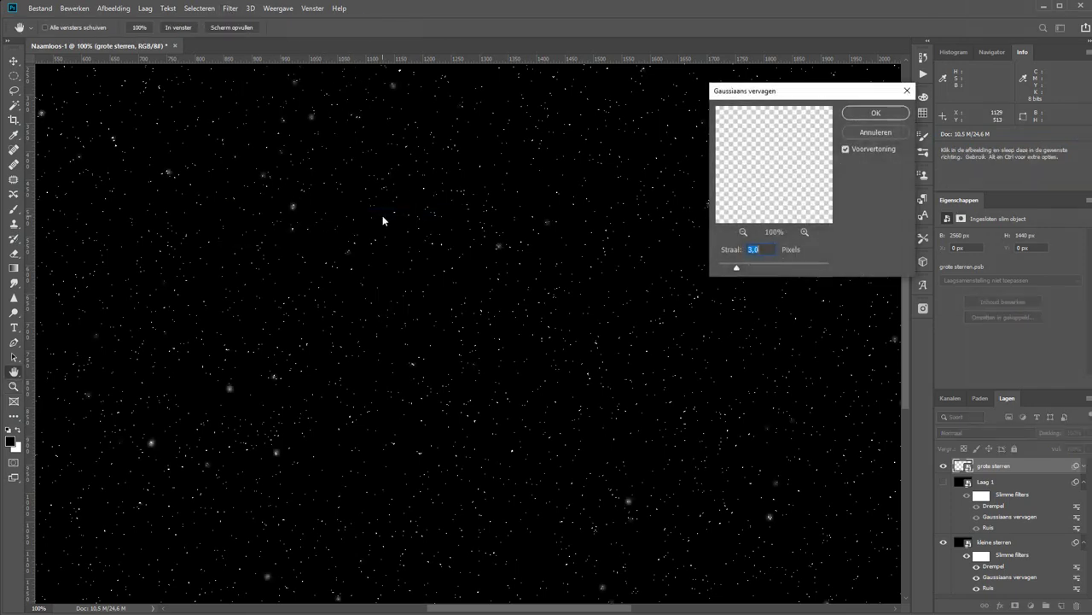
pyautogui.moveTo(732, 269); pyautogui.dragTo(720, 270)
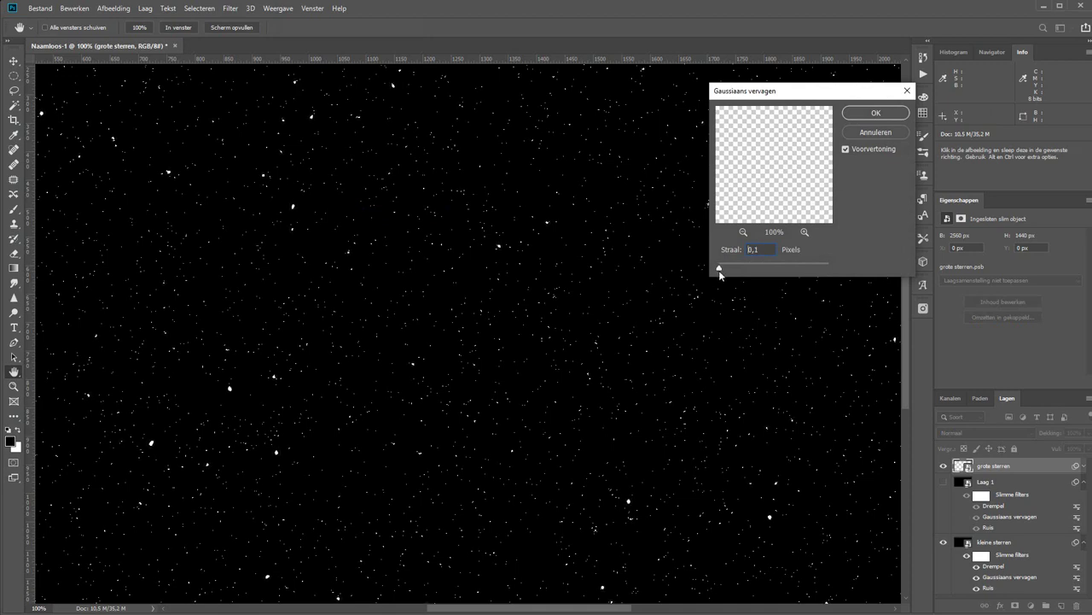
pyautogui.moveTo(719, 274); pyautogui.dragTo(722, 274)
pyautogui.click(720, 270)
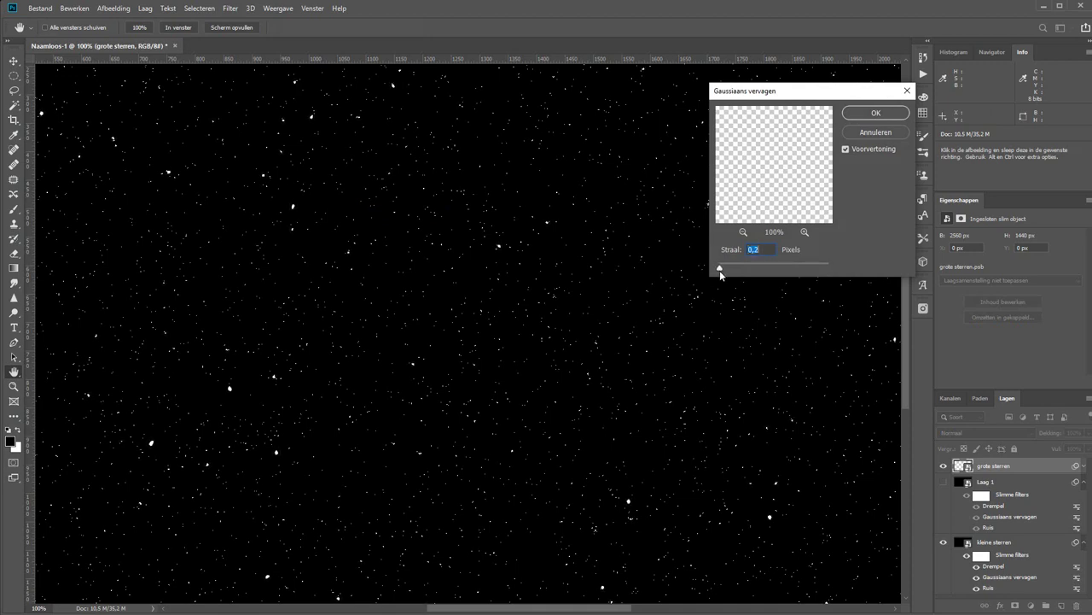
pyautogui.click(875, 113)
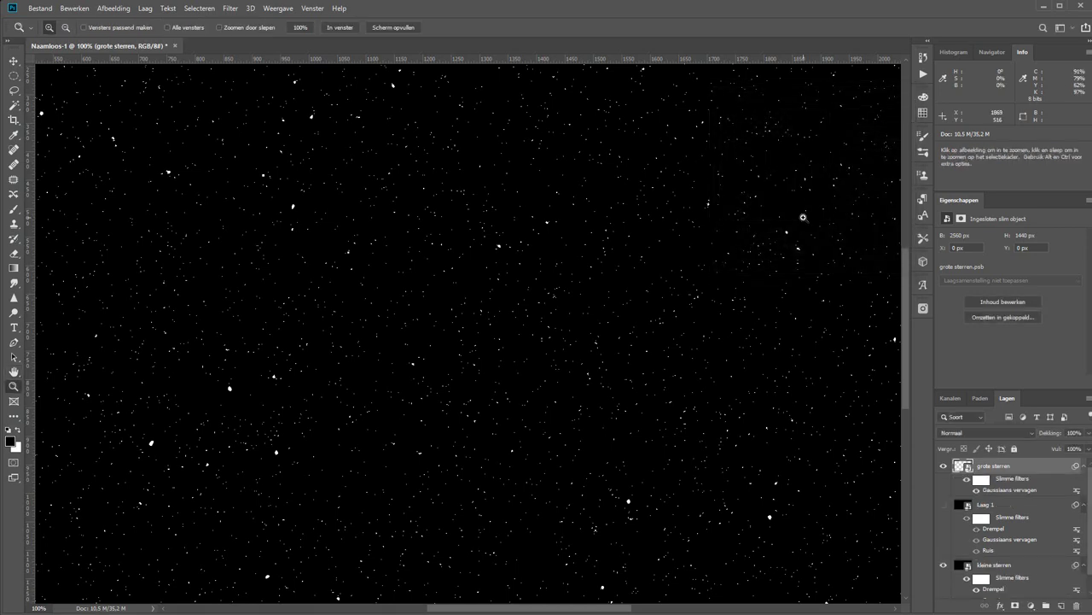
# Add an Outer Glow (Gloed buiten) to grote sterren in light blue acd3ff.
pyautogui.doubleClick(1039, 465)
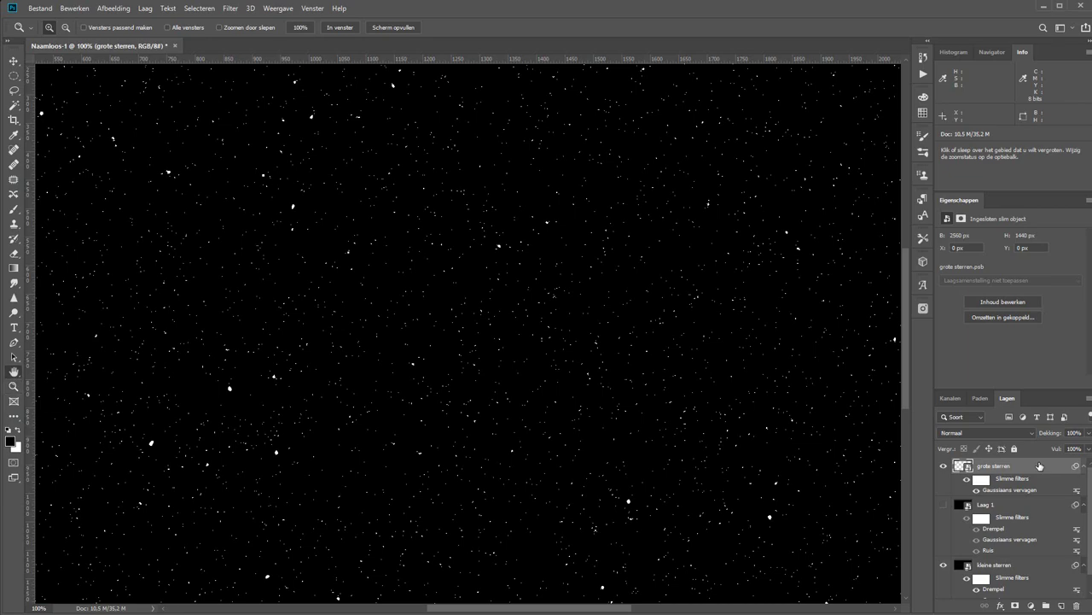
pyautogui.moveTo(745, 66)
pyautogui.mouseDown()
pyautogui.moveTo(726, 85)
pyautogui.moveTo(491, 162)
pyautogui.mouseUp()
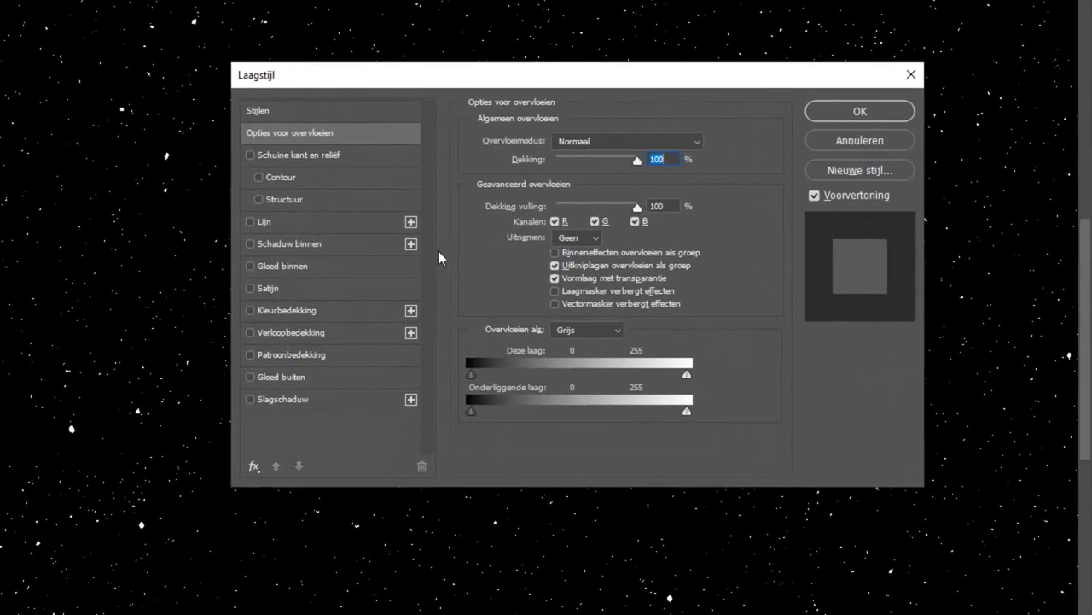
pyautogui.click(336, 384)
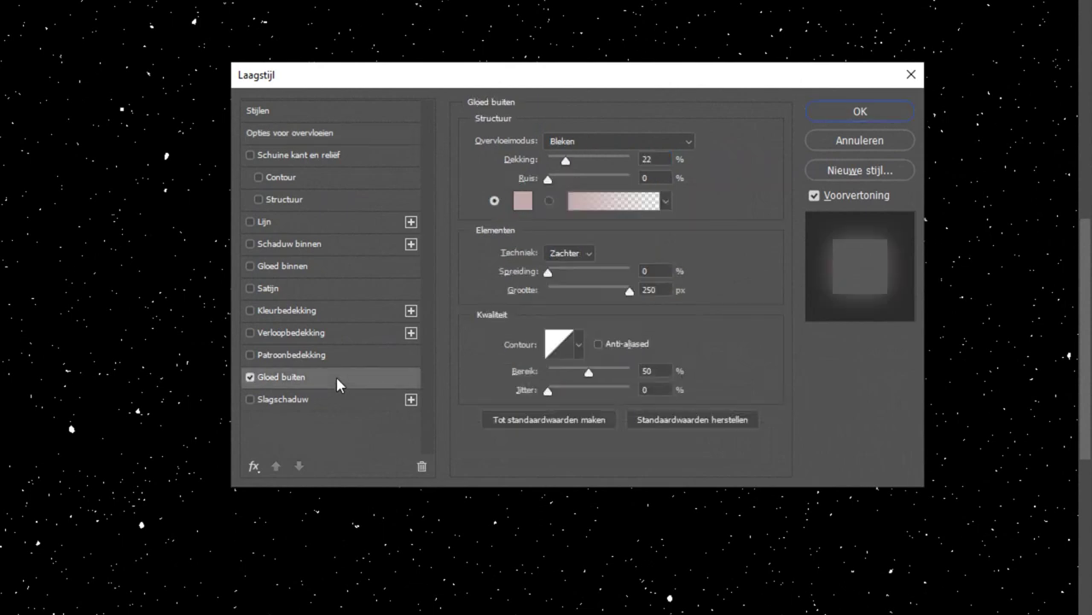
pyautogui.click(523, 202)
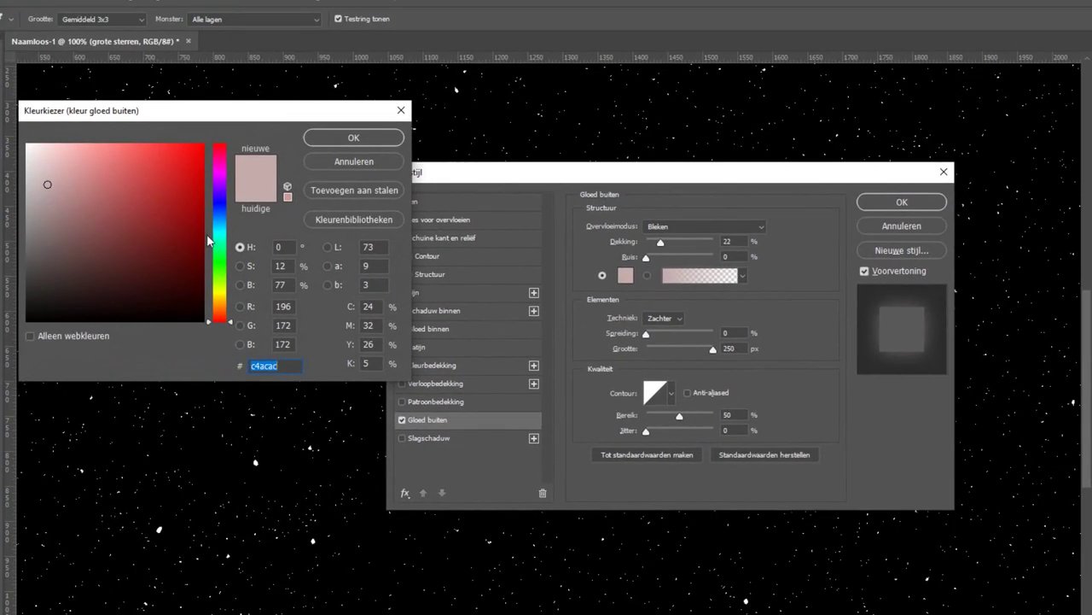
pyautogui.click(220, 236)
pyautogui.moveTo(221, 239); pyautogui.dragTo(222, 219)
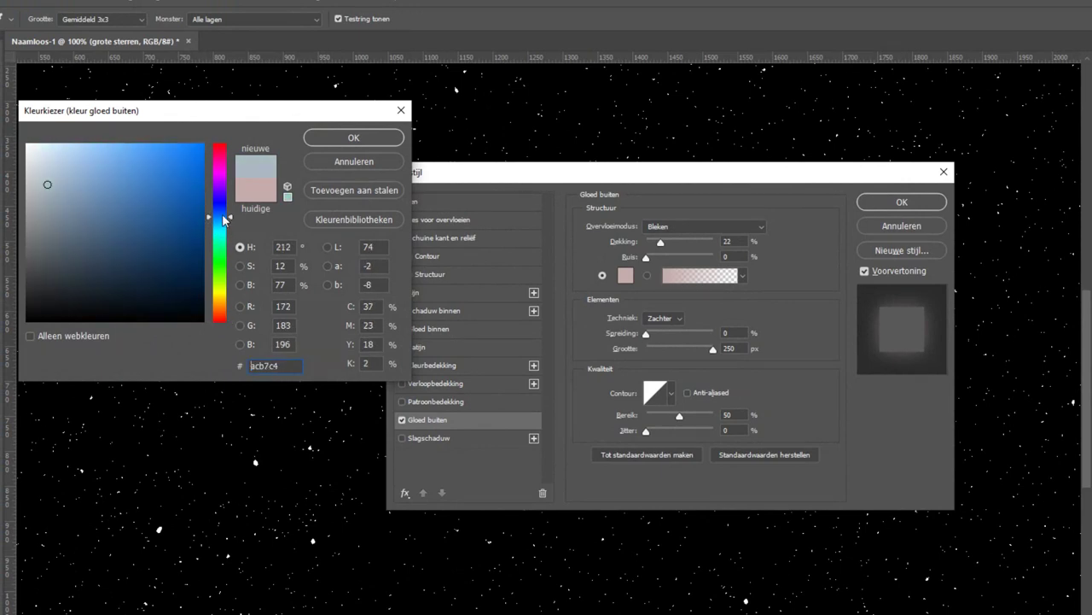
pyautogui.moveTo(103, 160); pyautogui.dragTo(83, 143)
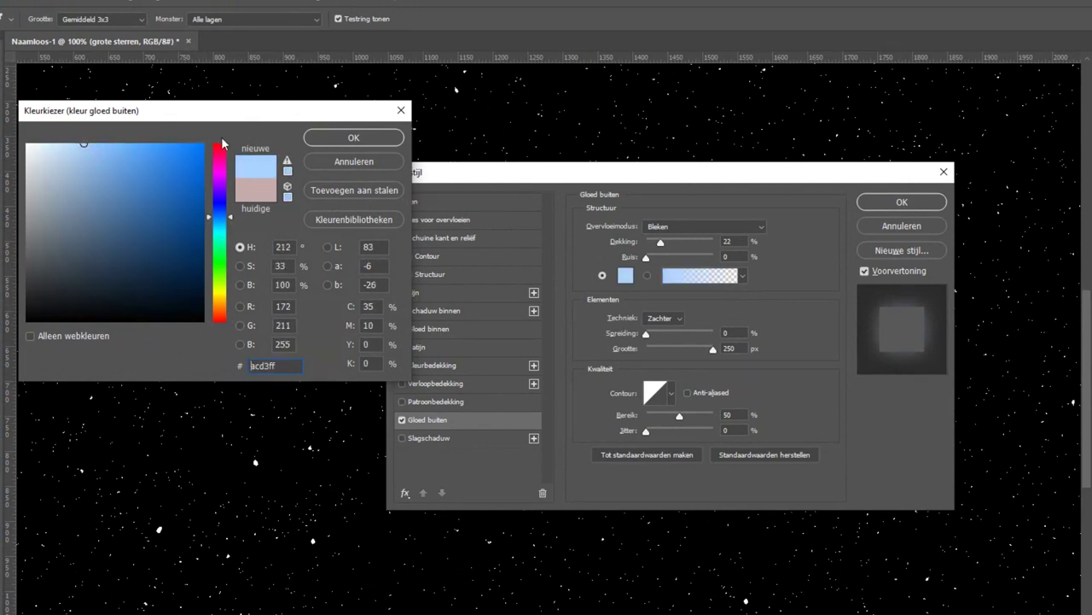
pyautogui.click(327, 140)
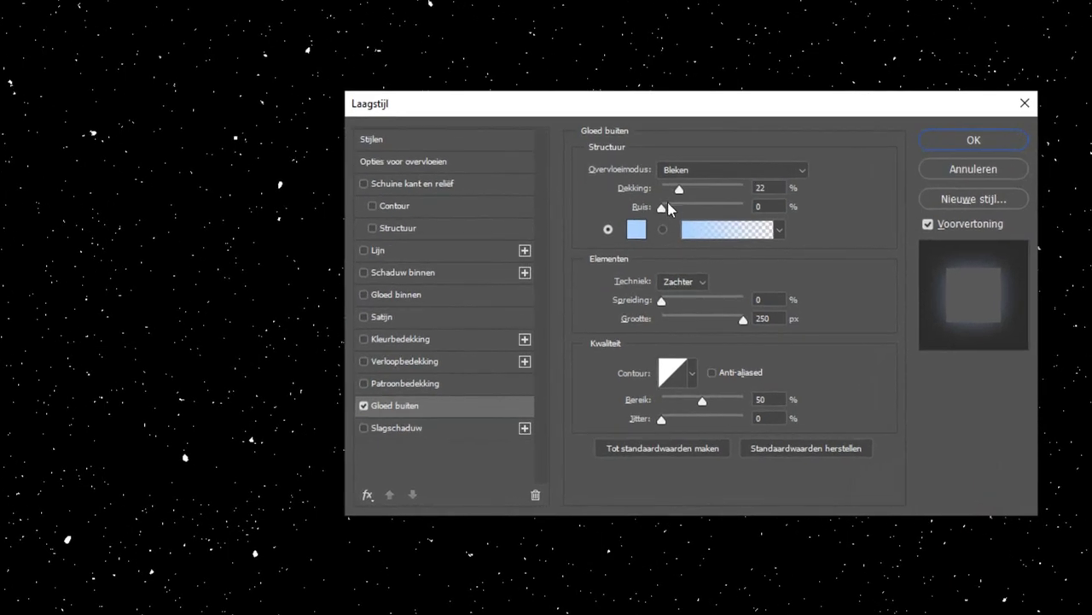
# Set the outer glow to 12% spread, 40 px size and 47% opacity.
pyautogui.moveTo(661, 300)
pyautogui.mouseDown()
pyautogui.moveTo(700, 303)
pyautogui.moveTo(668, 305)
pyautogui.moveTo(693, 319)
pyautogui.mouseUp()
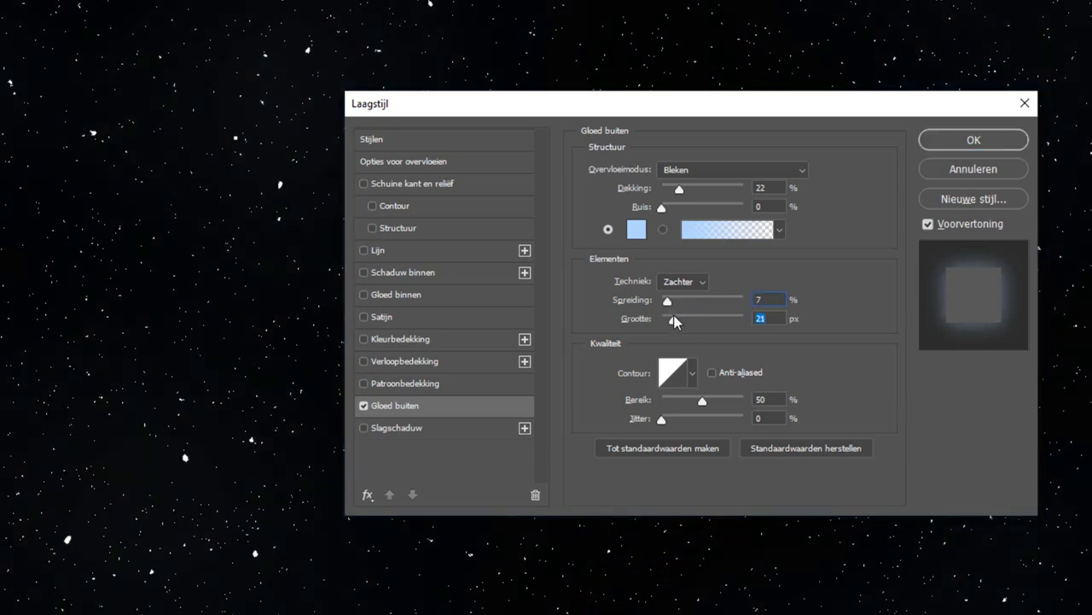
pyautogui.moveTo(675, 189); pyautogui.dragTo(712, 188)
pyautogui.moveTo(667, 300); pyautogui.dragTo(679, 320)
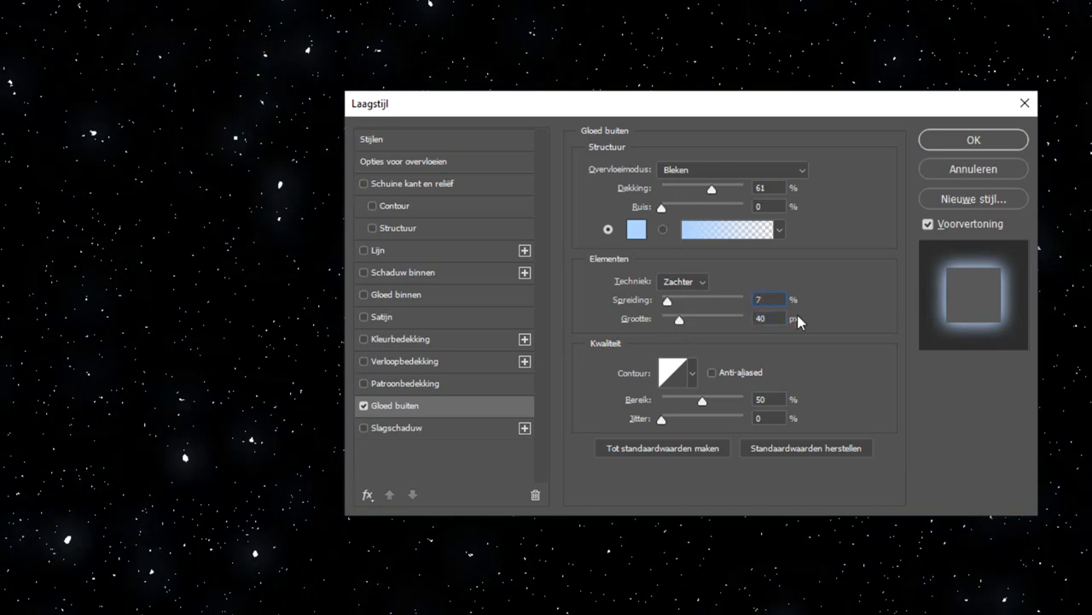
pyautogui.press('Up')
pyautogui.press('Up')
pyautogui.press('Up')
pyautogui.press('Up')
pyautogui.press('Up')
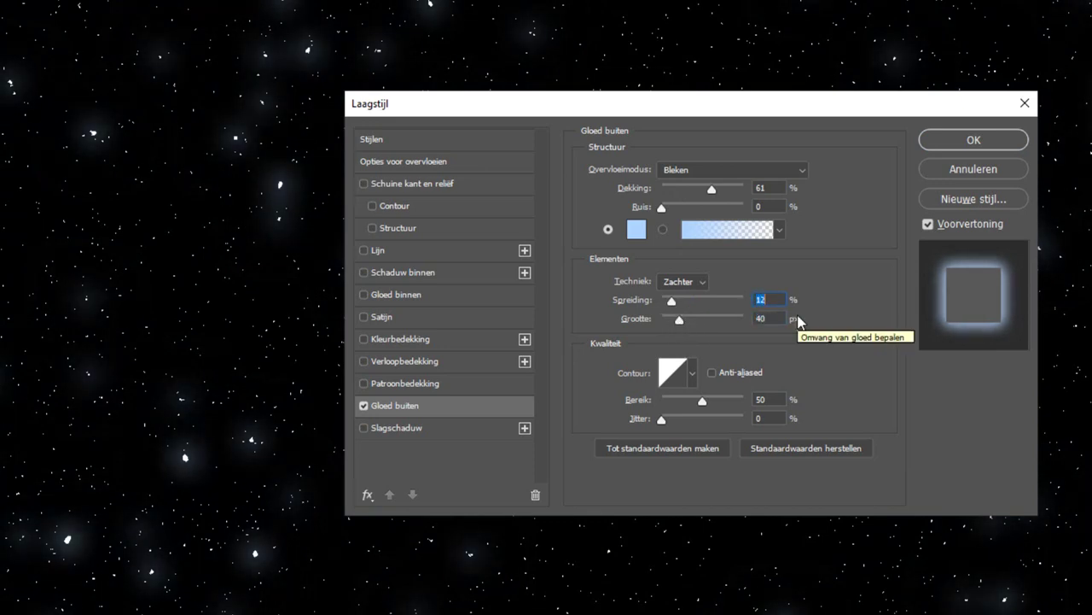
pyautogui.moveTo(712, 187); pyautogui.dragTo(696, 189)
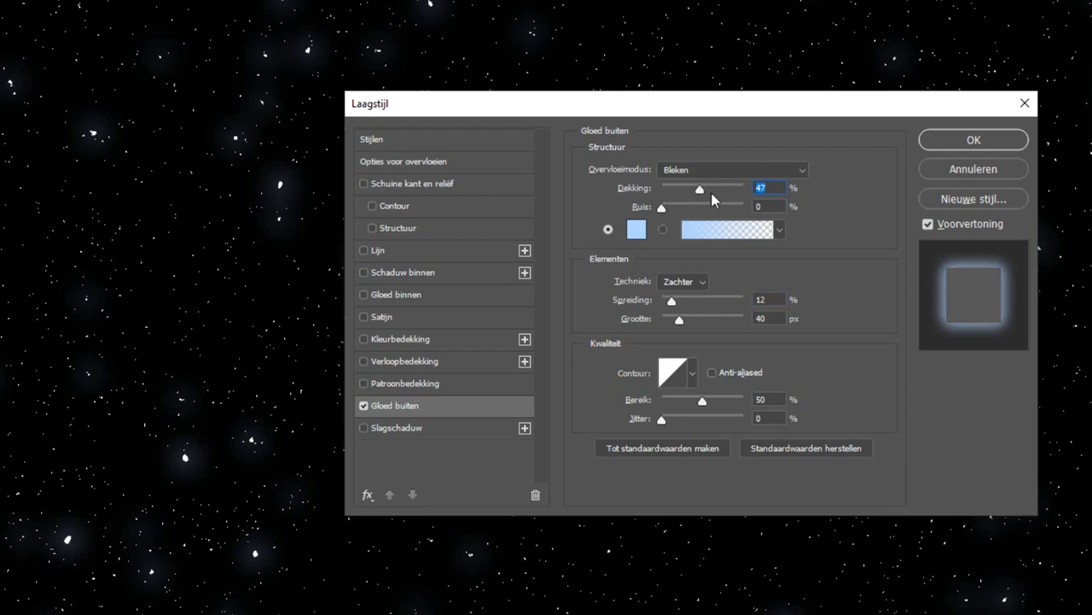
pyautogui.click(965, 141)
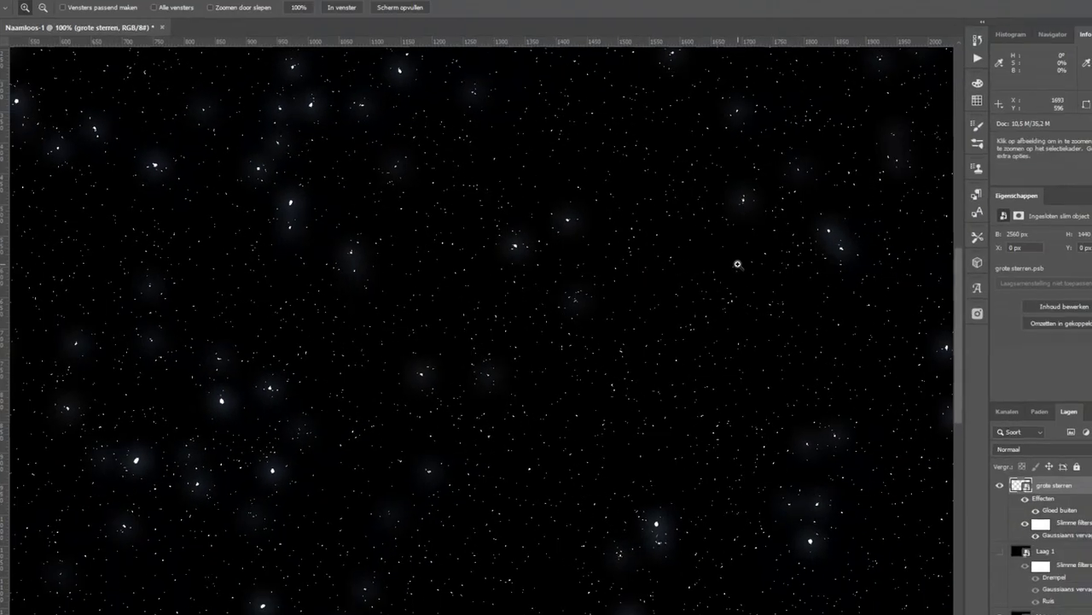
# Lower grote sterren's opacity to 85%, then also select Laag 1 and kleine sterren.
pyautogui.scroll(-3, 703, 263)
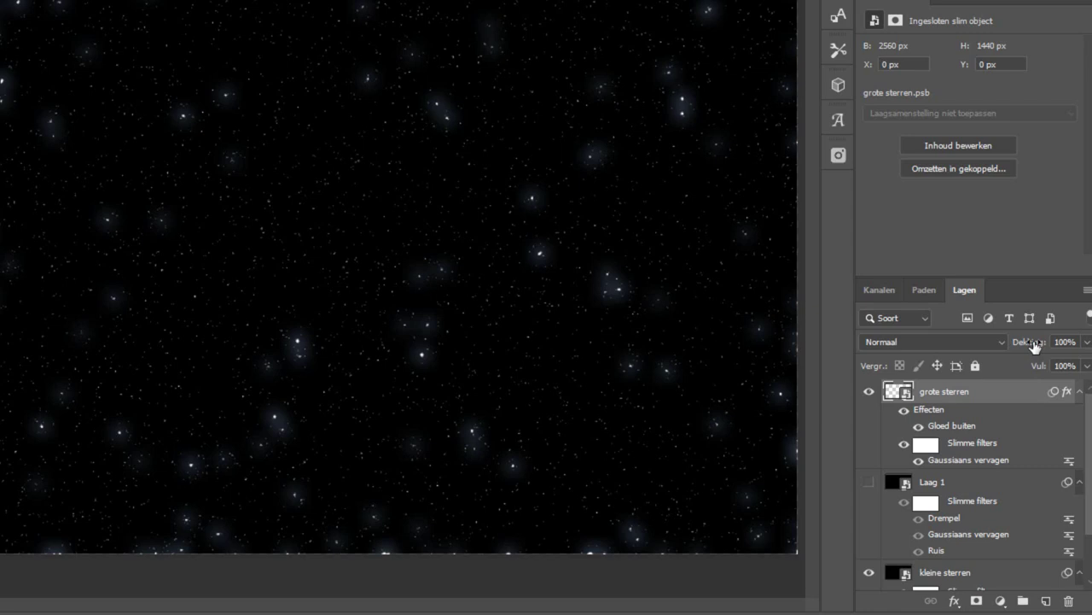
pyautogui.moveTo(1034, 345)
pyautogui.mouseDown()
pyautogui.moveTo(1015, 346)
pyautogui.moveTo(1047, 368)
pyautogui.moveTo(899, 369)
pyautogui.moveTo(980, 365)
pyautogui.moveTo(1019, 346)
pyautogui.mouseUp()
pyautogui.keyDown('ctrl'); pyautogui.click(1013, 487); pyautogui.keyUp('ctrl')
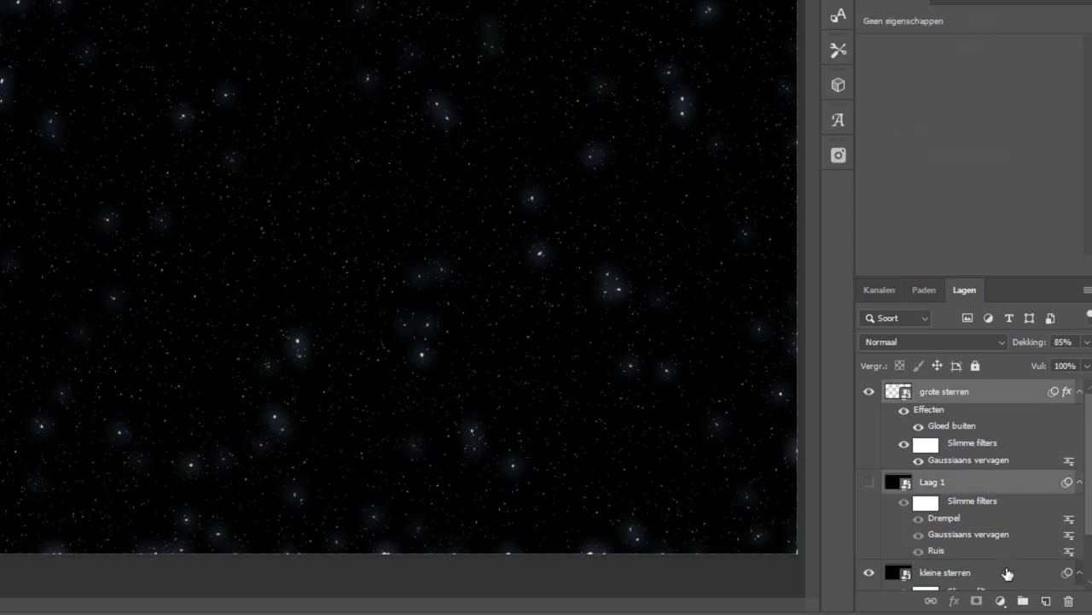
pyautogui.keyDown('ctrl'); pyautogui.click(998, 576); pyautogui.keyUp('ctrl')
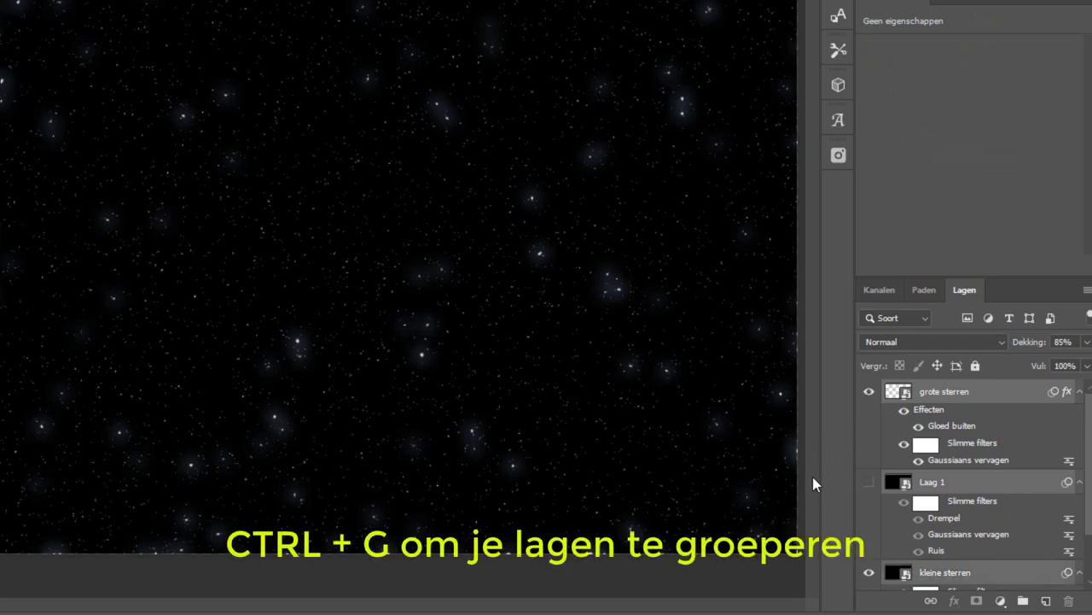
# Group the three star layers into a group named 'sterren' and add empty Laag 2 above.
pyautogui.hotkey('ctrl', 'g')
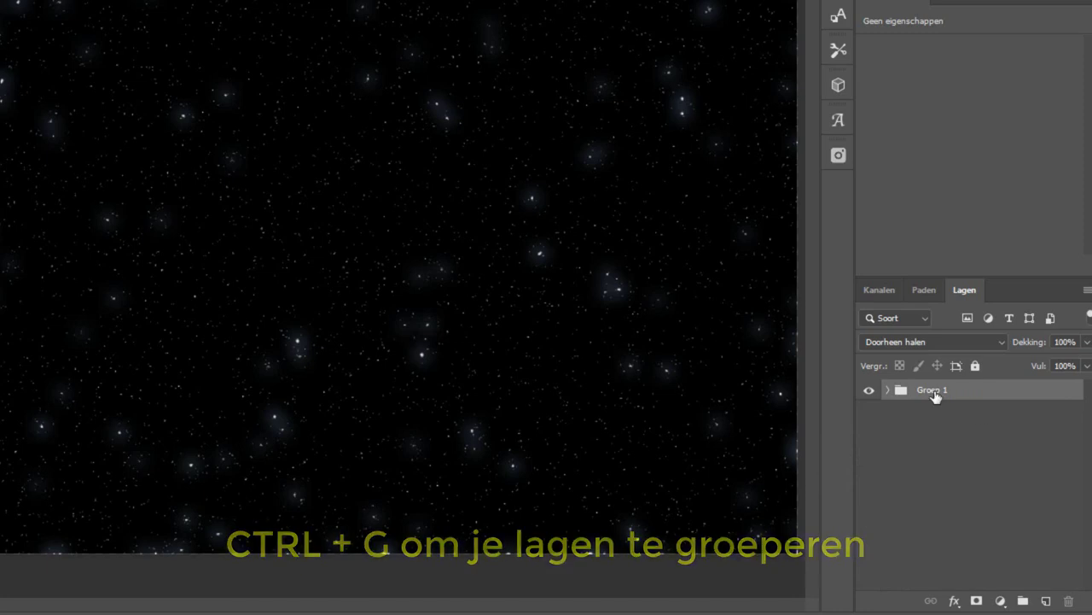
pyautogui.doubleClick(930, 391)
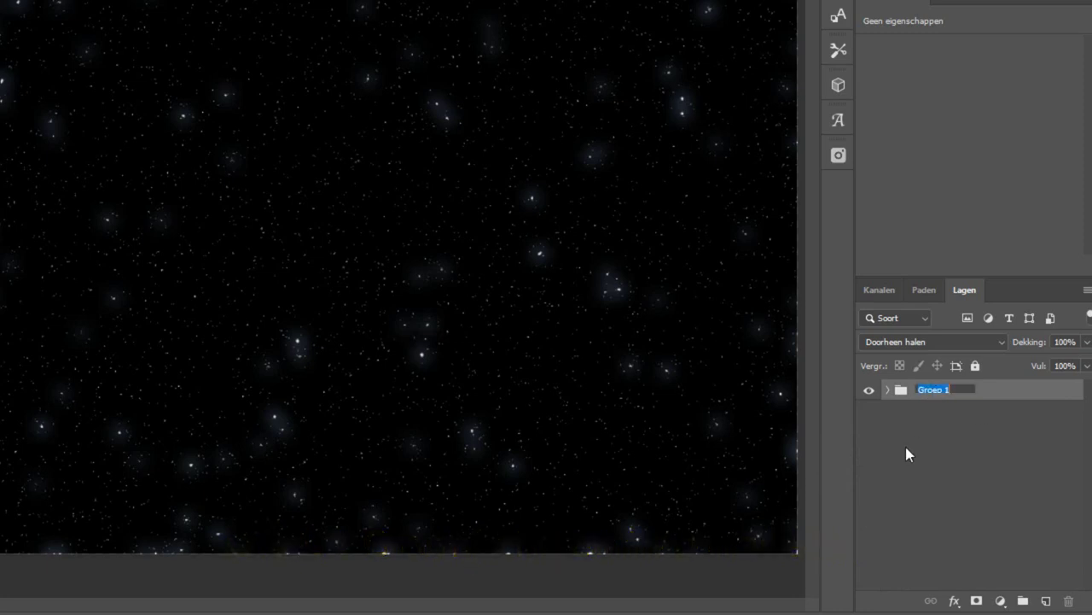
pyautogui.write('sterren')
pyautogui.click(907, 447)
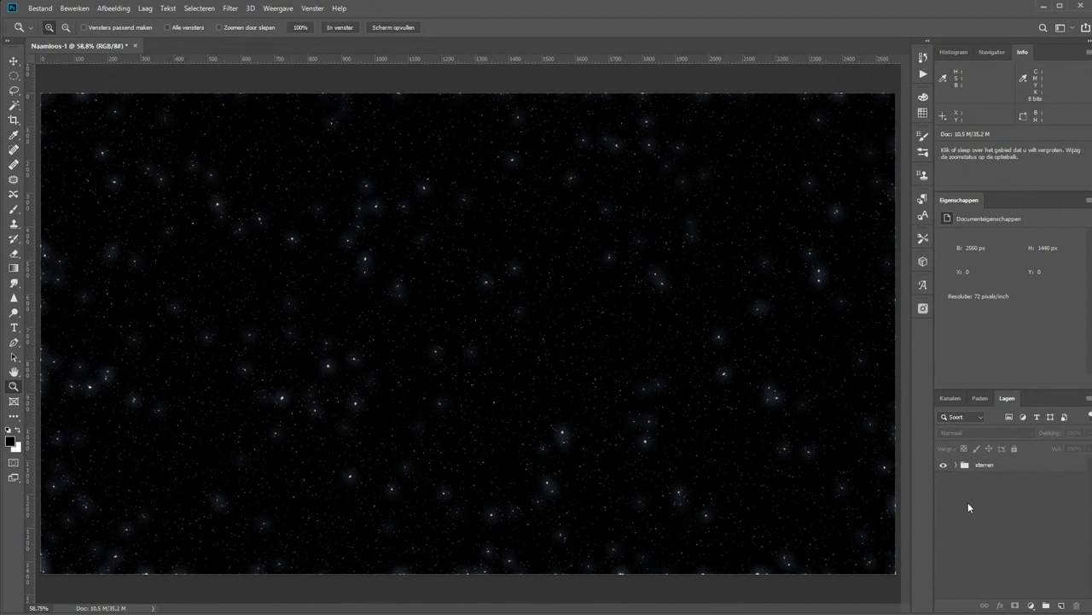
pyautogui.click(1062, 605)
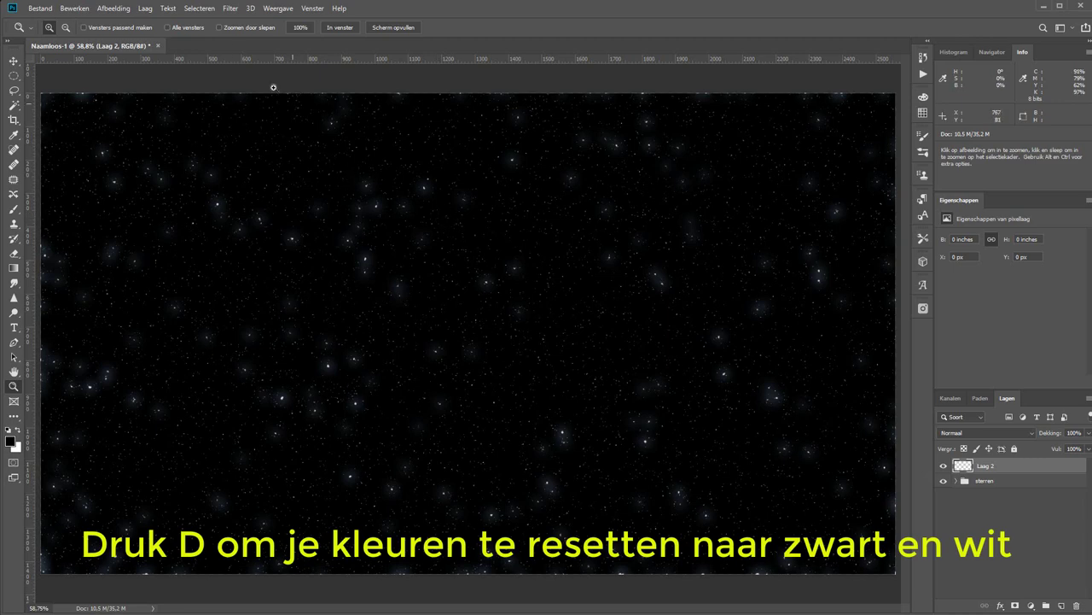
# Render black-and-white Wolken clouds on Laag 2, repeating the filter for new patterns.
pyautogui.click(230, 8)
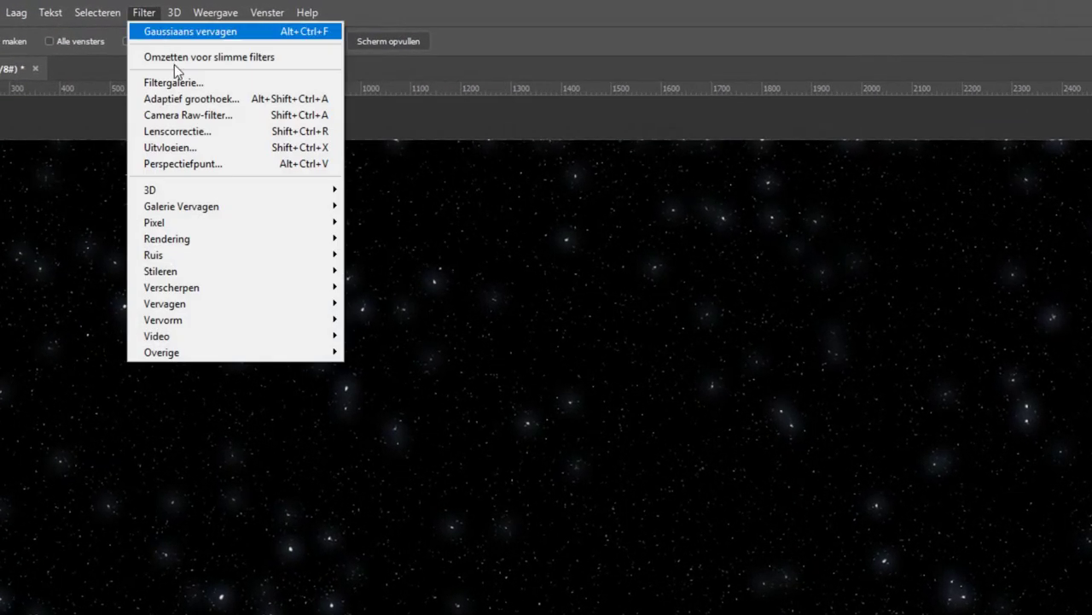
pyautogui.moveTo(167, 239)
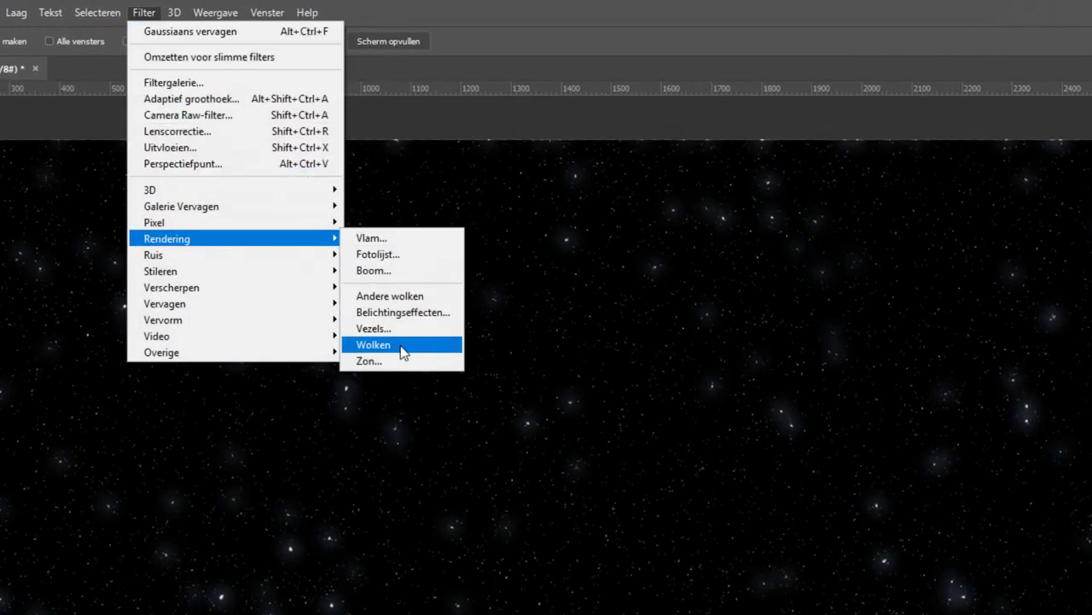
pyautogui.click(401, 346)
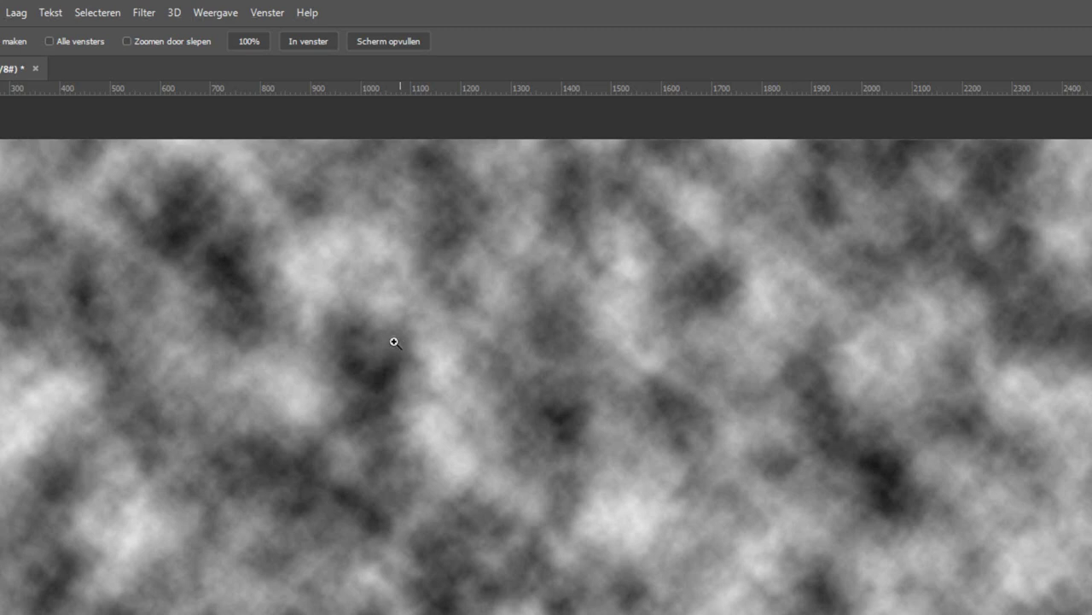
pyautogui.click(145, 18)
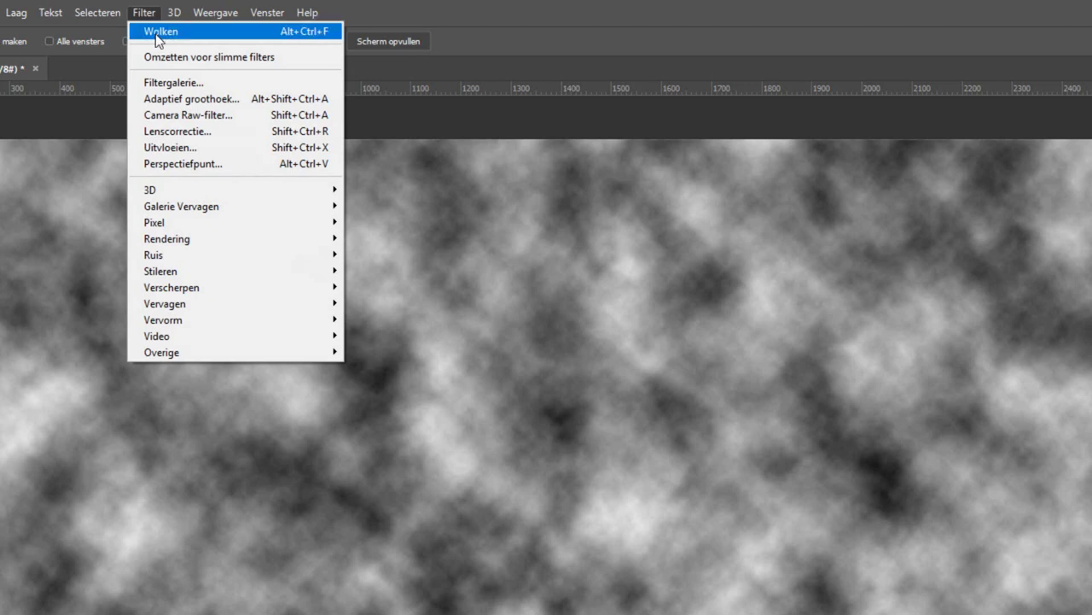
pyautogui.click(156, 33)
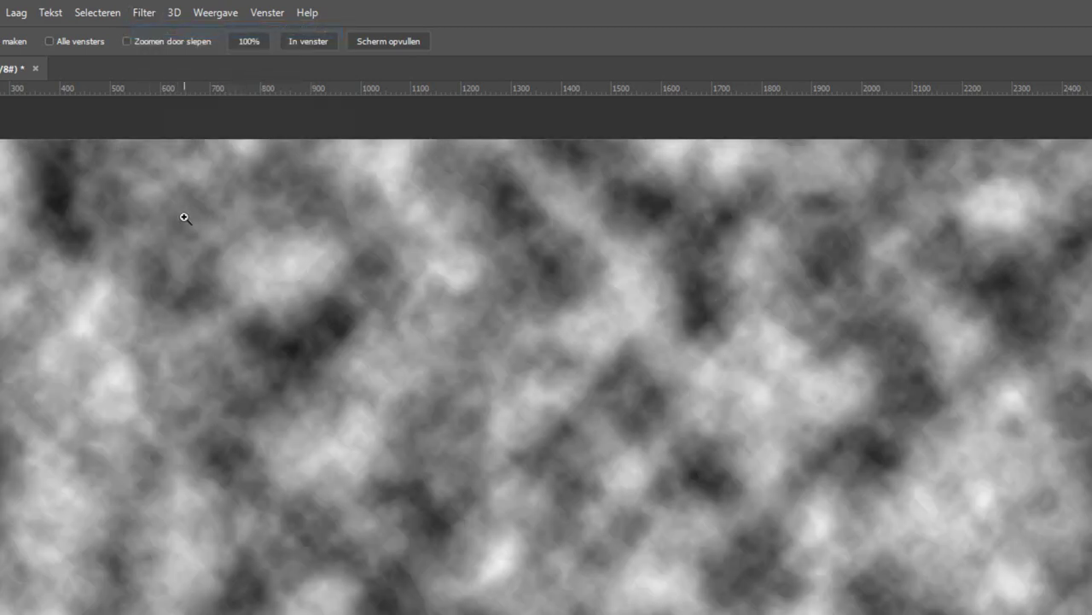
pyautogui.hotkey('ctrl', 'alt', 'f')
pyautogui.hotkey('ctrl', 'alt', 'f')
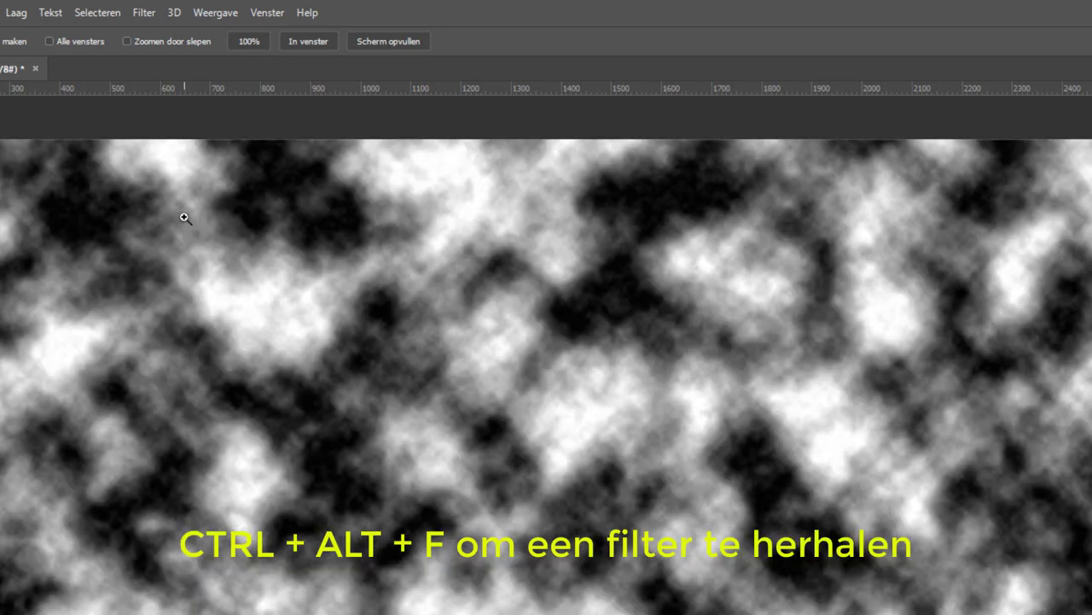
pyautogui.hotkey('ctrl', 'alt', 'f')
pyautogui.hotkey('ctrl', 'alt', 'f')
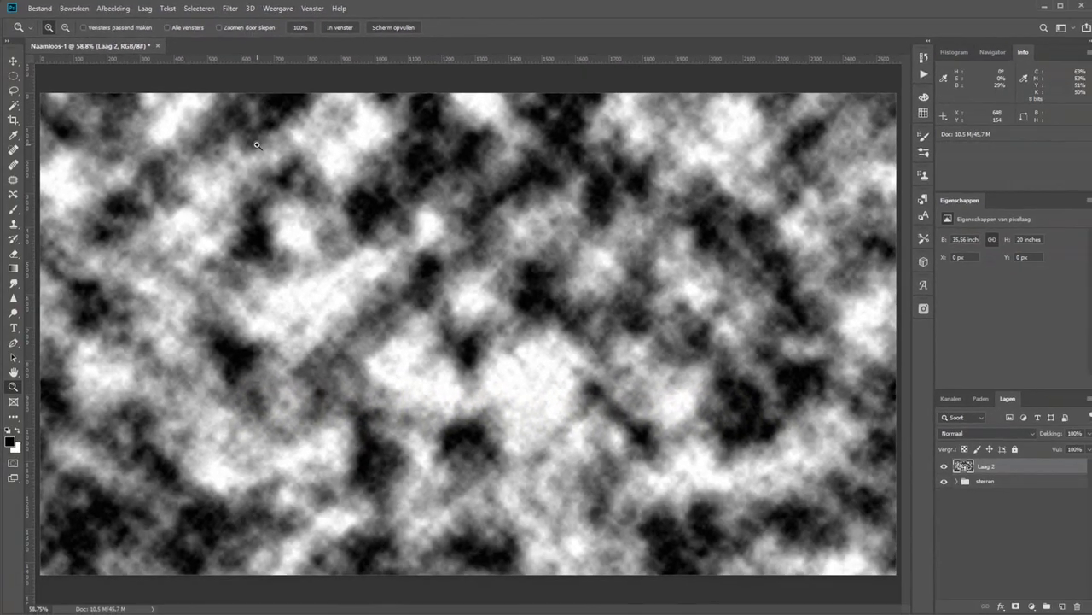
pyautogui.hotkey('ctrl', 'alt', 'f')
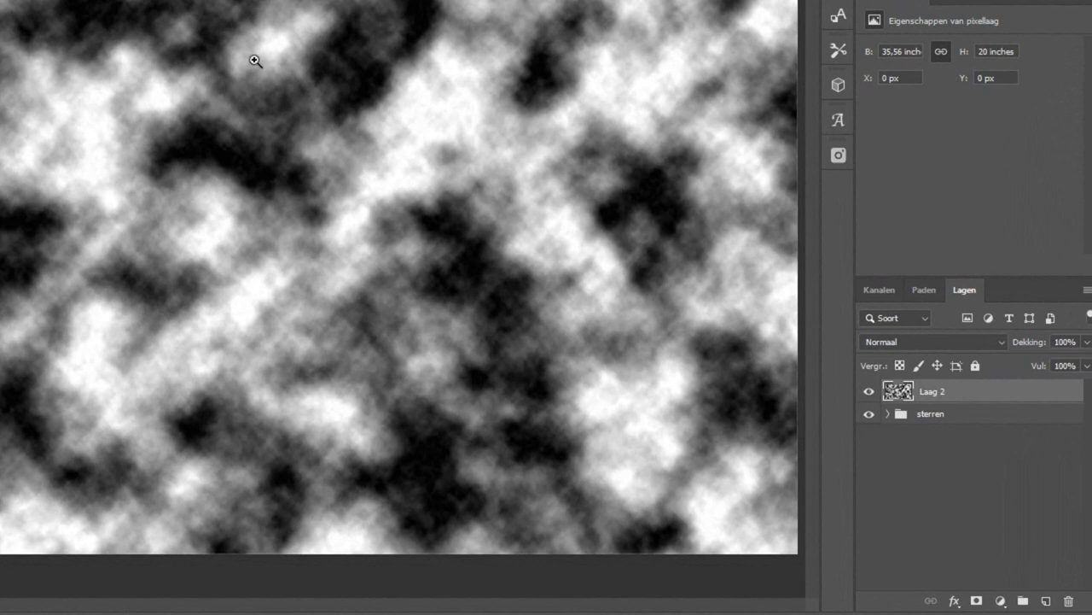
# Set Laag 2's blend mode to Kleur tegenhouden and add an empty Laag 3.
pyautogui.click(960, 340)
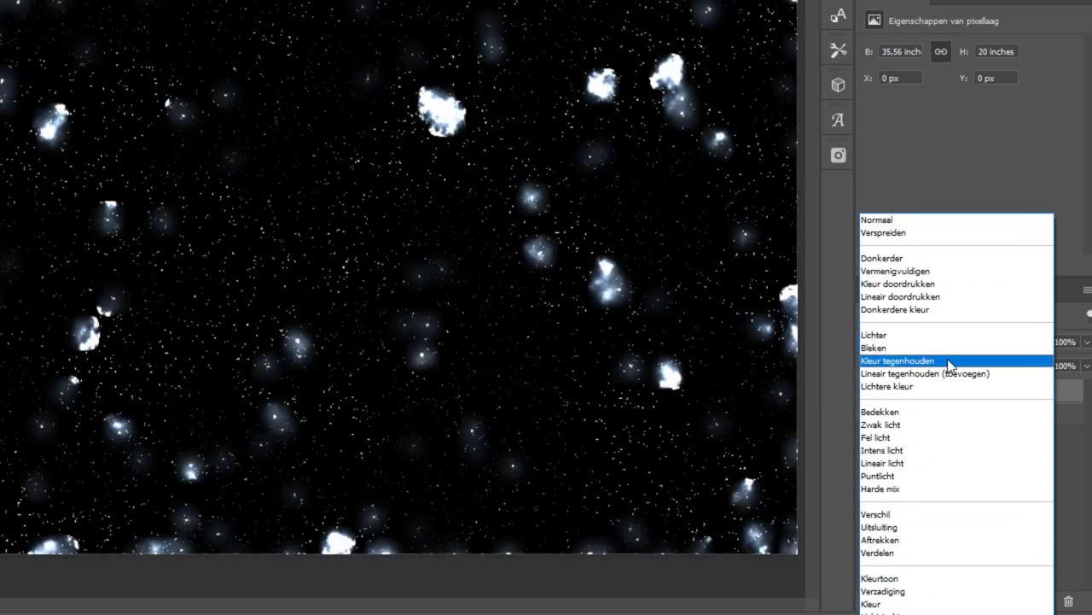
pyautogui.click(950, 361)
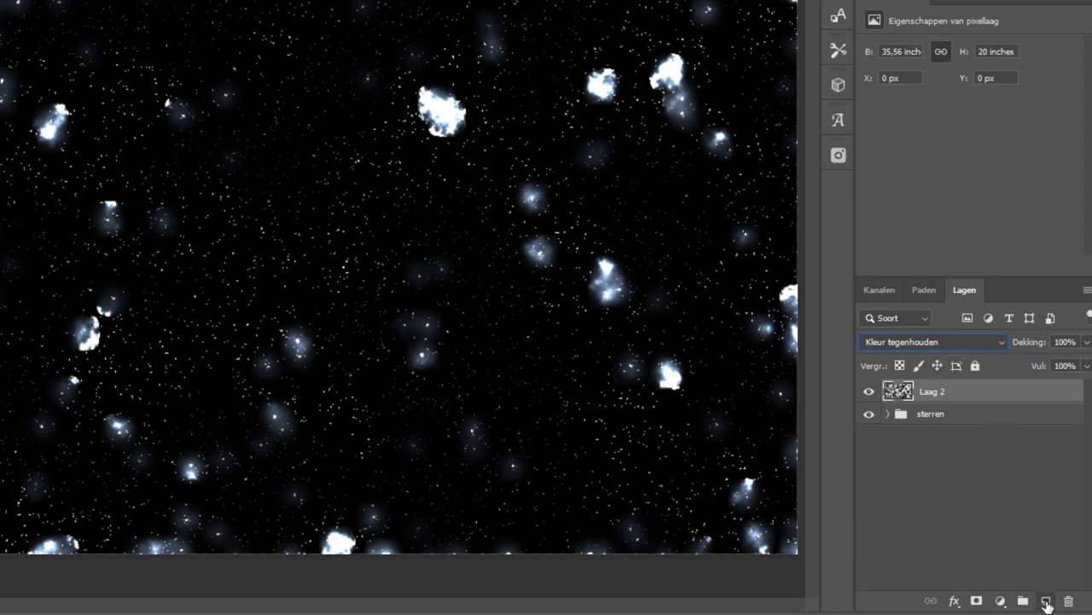
pyautogui.click(1047, 601)
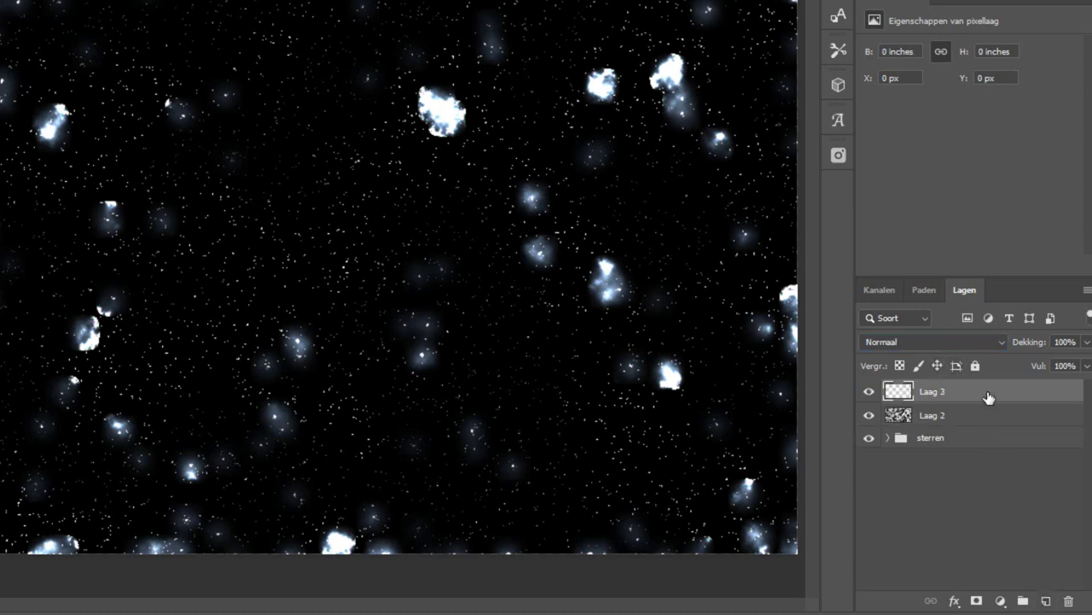
# Move Laag 3 below Laag 2 and set the foreground colour to blue #3638a5.
pyautogui.moveTo(988, 395); pyautogui.dragTo(987, 416)
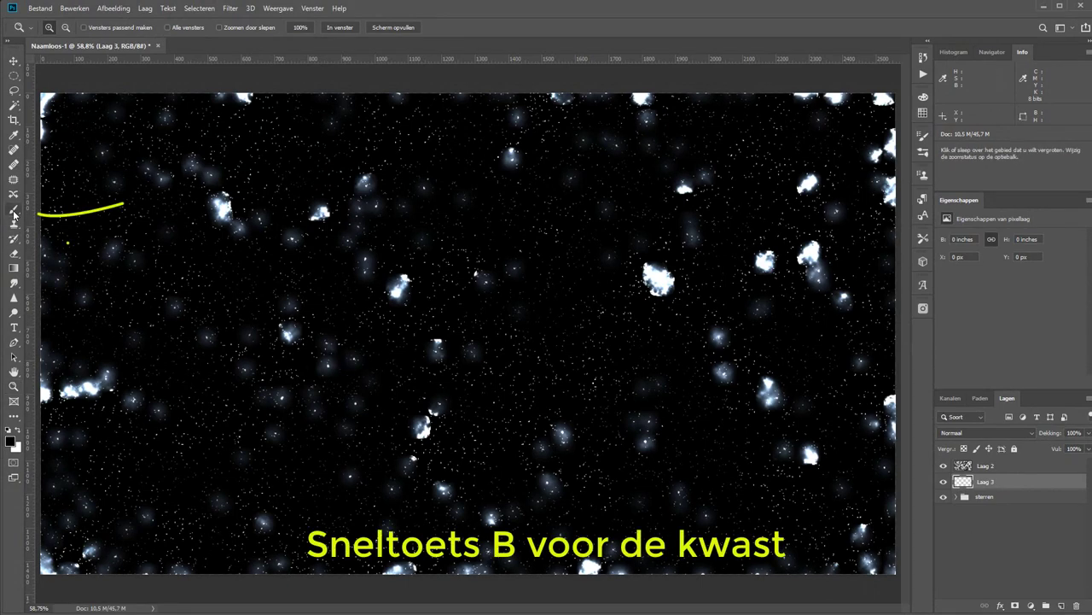
pyautogui.click(11, 442)
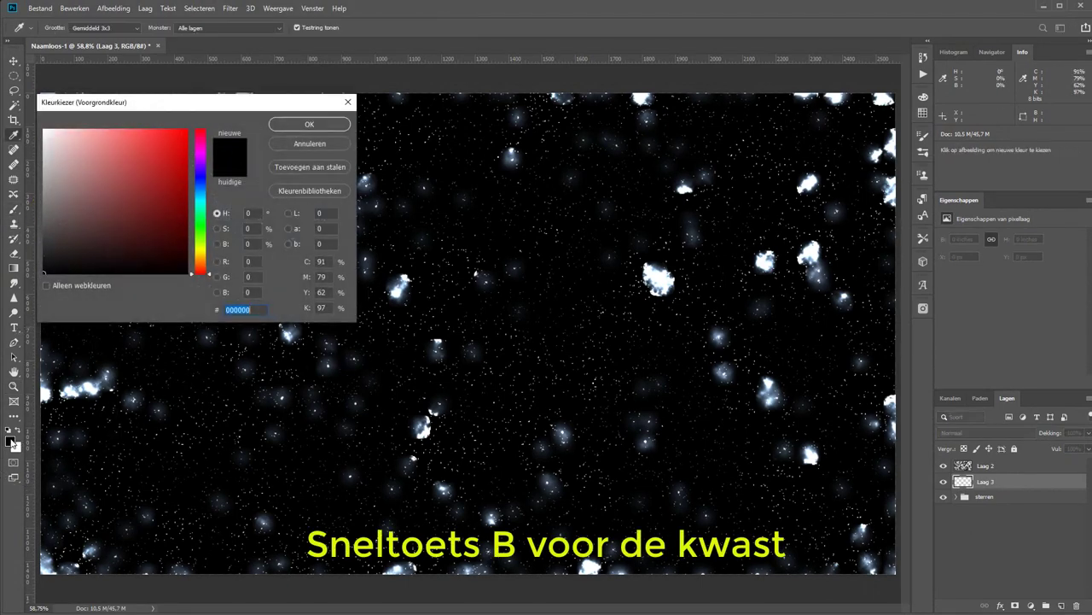
pyautogui.click(198, 178)
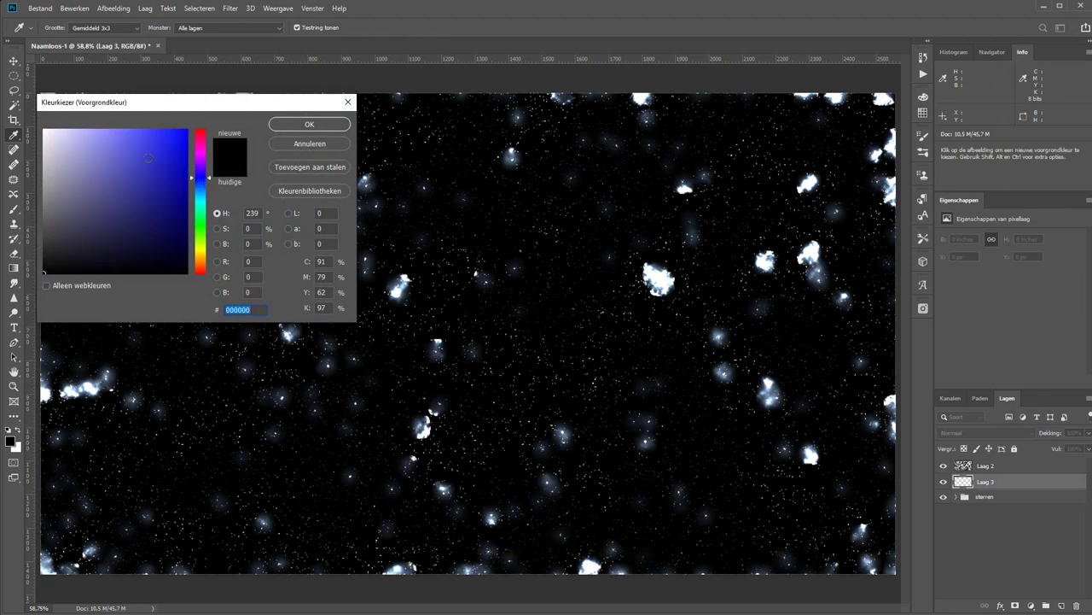
pyautogui.moveTo(147, 158); pyautogui.dragTo(140, 179)
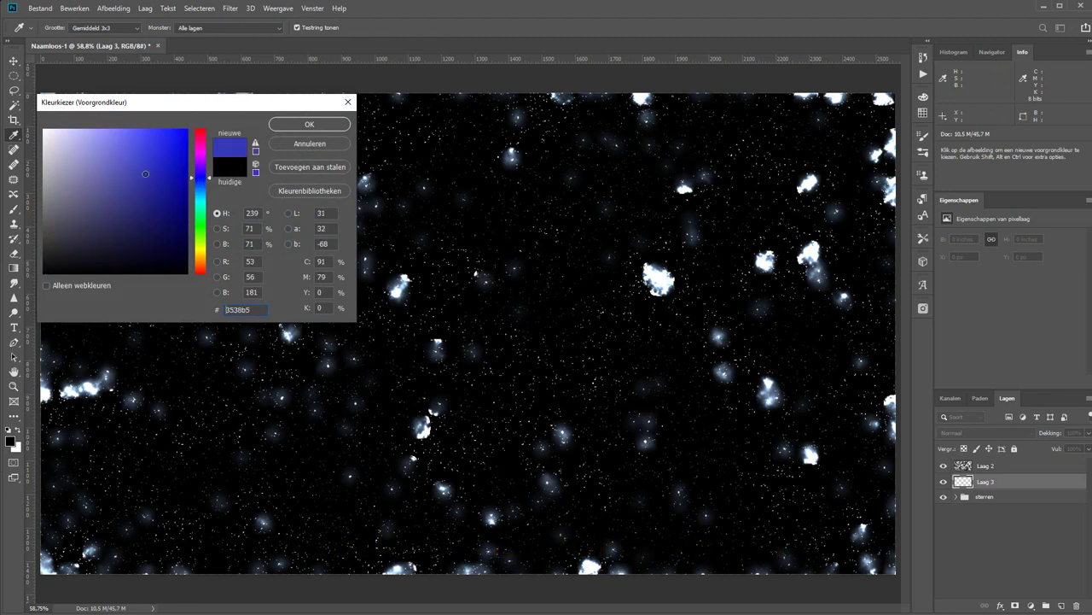
pyautogui.click(282, 124)
# Paint soft blue haze over the top and lower-left clouds with a 1000 px Soft Round brush.
pyautogui.press('b')
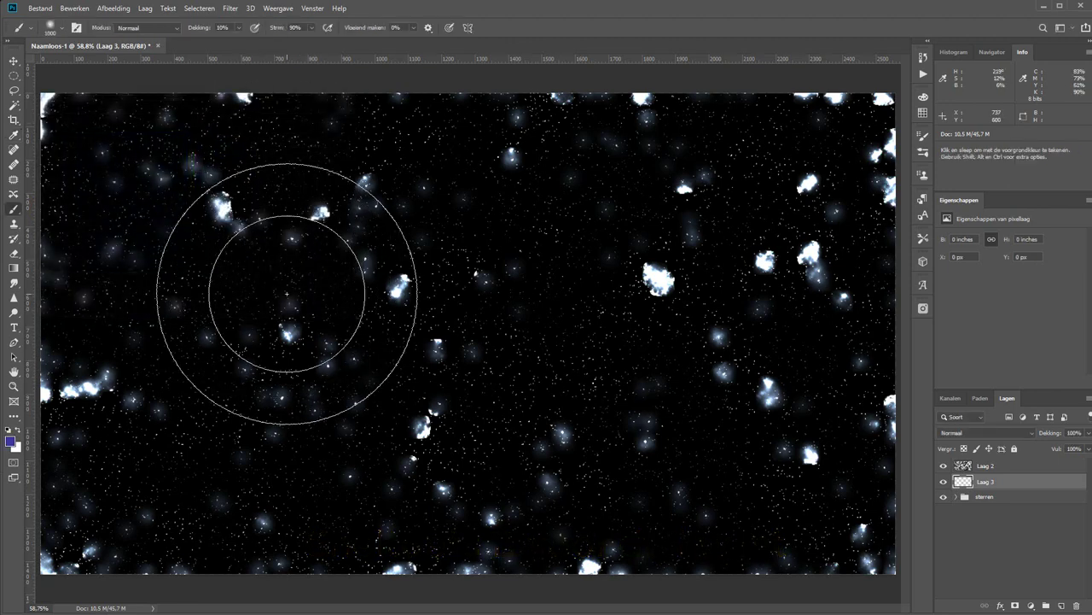
pyautogui.rightClick(365, 299)
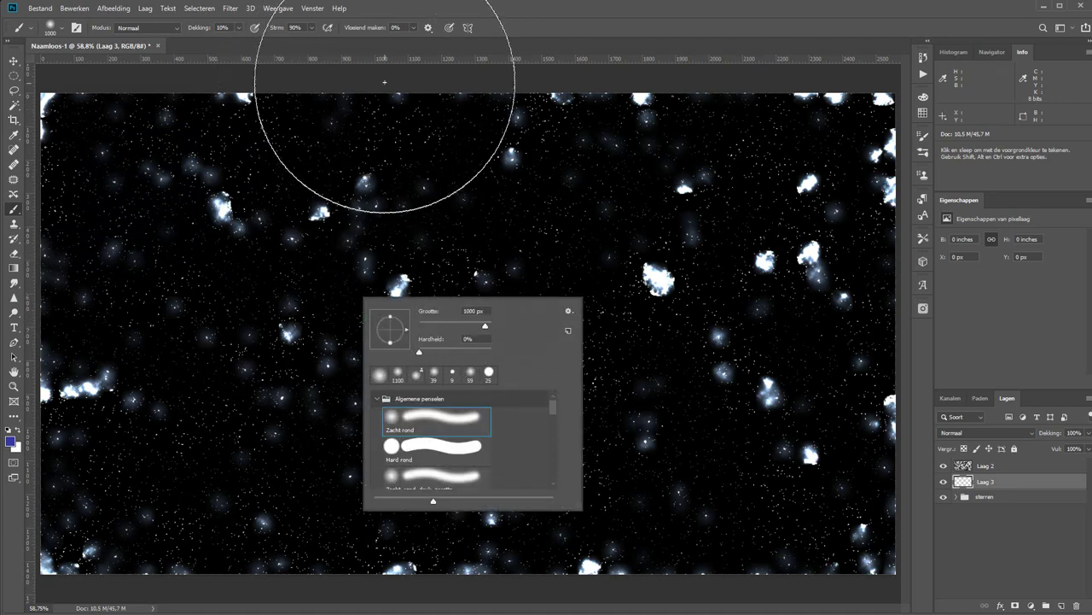
pyautogui.moveTo(384, 82)
pyautogui.mouseDown()
pyautogui.moveTo(390, 109)
pyautogui.moveTo(347, 181)
pyautogui.moveTo(196, 146)
pyautogui.moveTo(452, 182)
pyautogui.moveTo(630, 256)
pyautogui.moveTo(860, 265)
pyautogui.mouseUp()
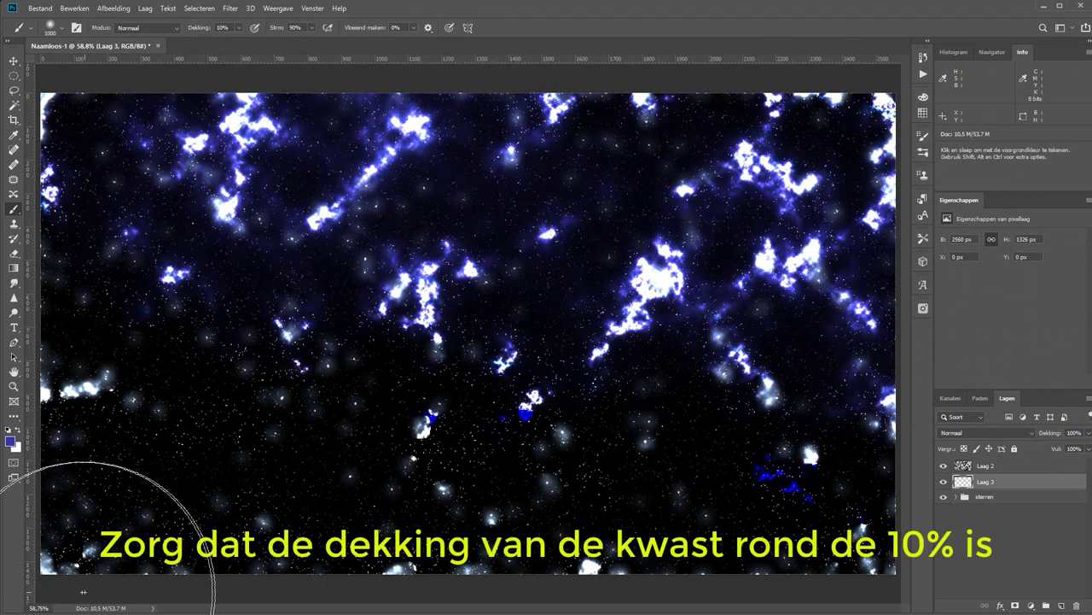
pyautogui.moveTo(82, 591)
pyautogui.mouseDown()
pyautogui.moveTo(81, 551)
pyautogui.moveTo(367, 597)
pyautogui.mouseUp()
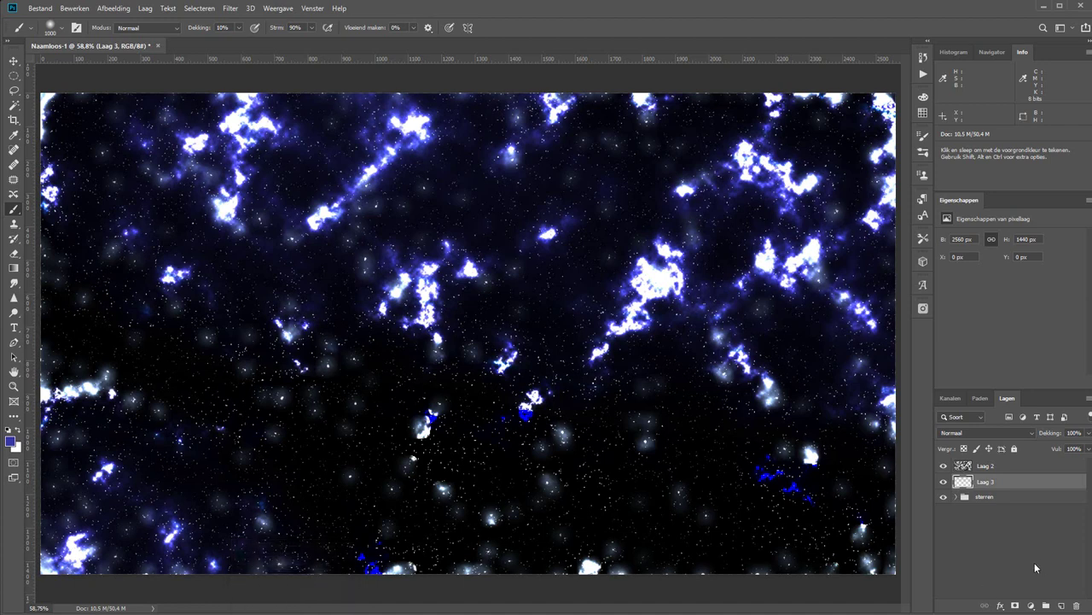
pyautogui.click(1061, 606)
# Set the foreground to teal #66a5ae and paint soft teal glow in the lower-left.
pyautogui.click(11, 441)
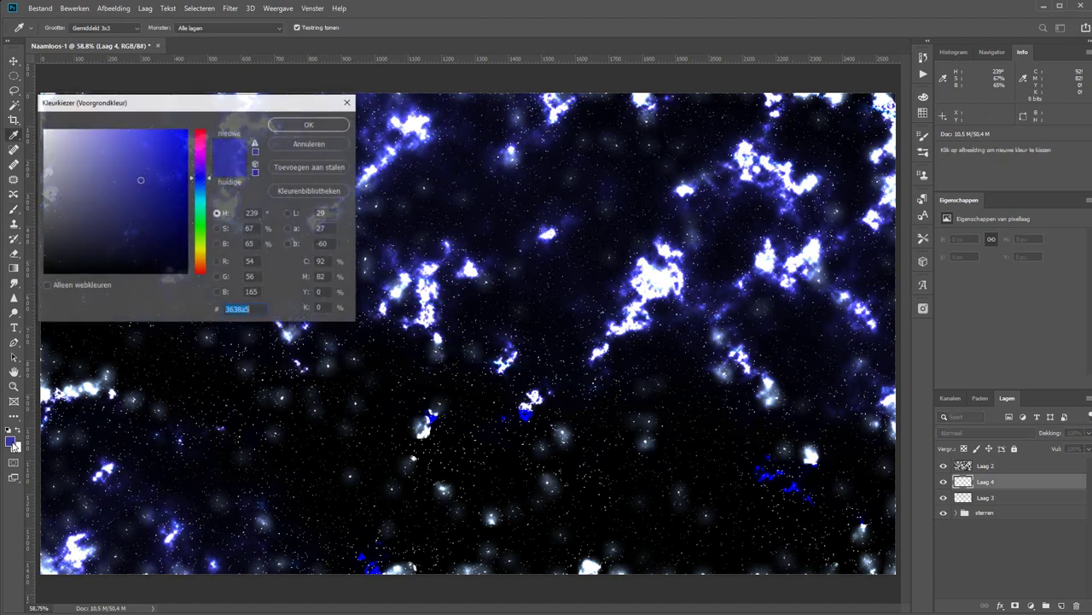
pyautogui.click(204, 195)
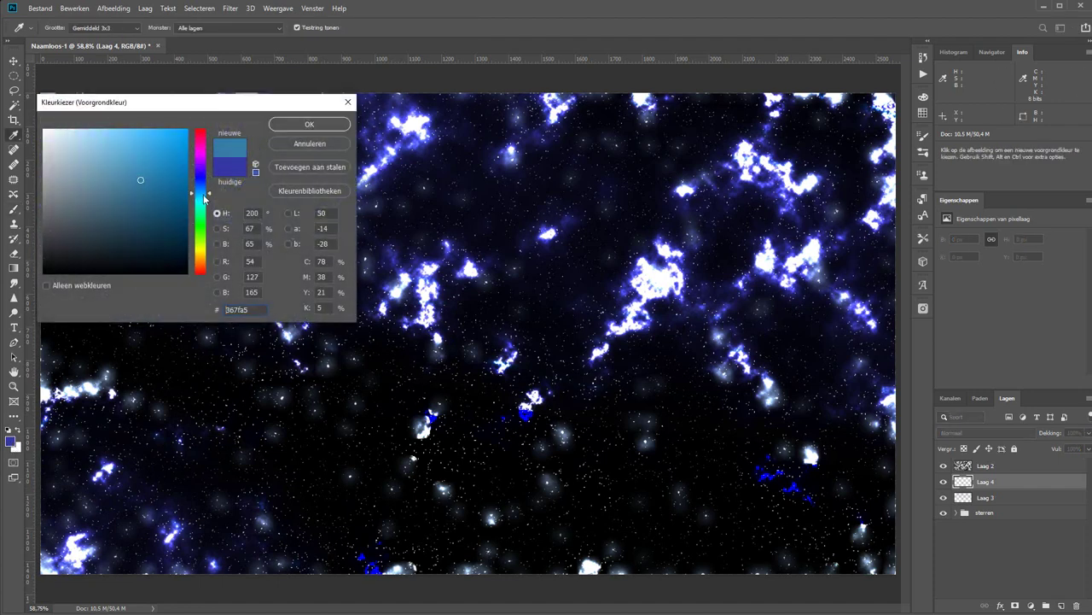
pyautogui.moveTo(204, 198); pyautogui.dragTo(208, 198)
pyautogui.click(103, 175)
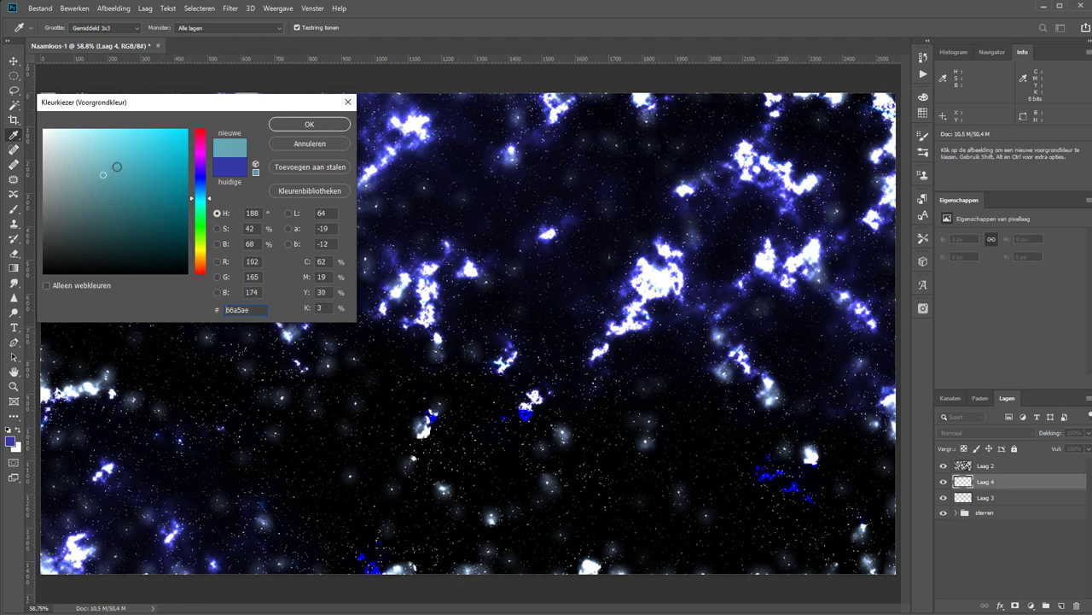
pyautogui.click(309, 124)
pyautogui.press('b')
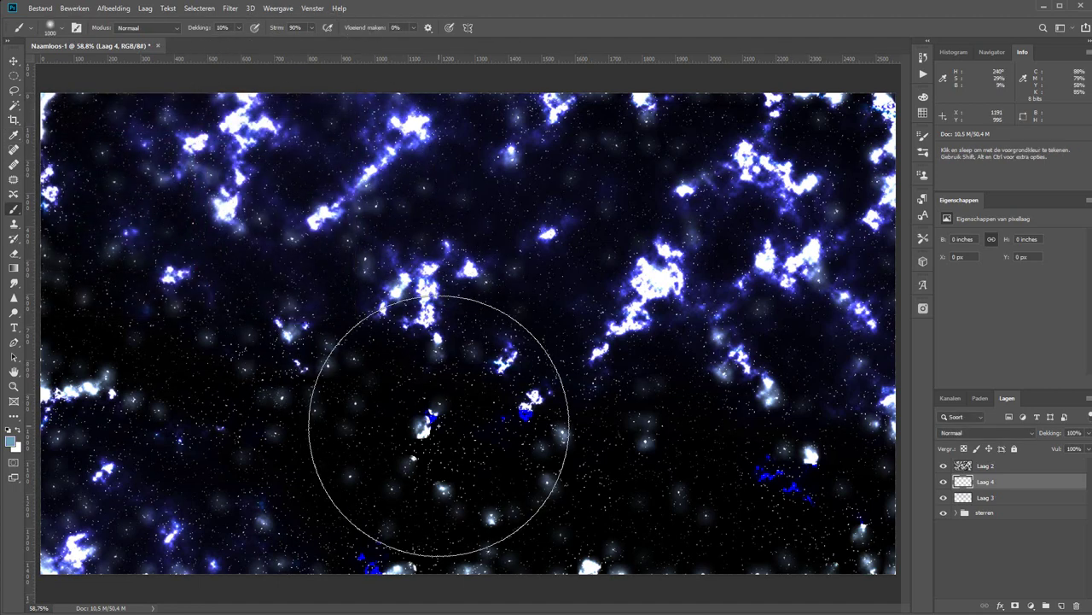
pyautogui.moveTo(317, 524); pyautogui.dragTo(146, 537)
# Shrink the brush to 700, 400 and 300 px while painting glow over the upper clouds.
pyautogui.press('[')
pyautogui.press('[')
pyautogui.press('[')
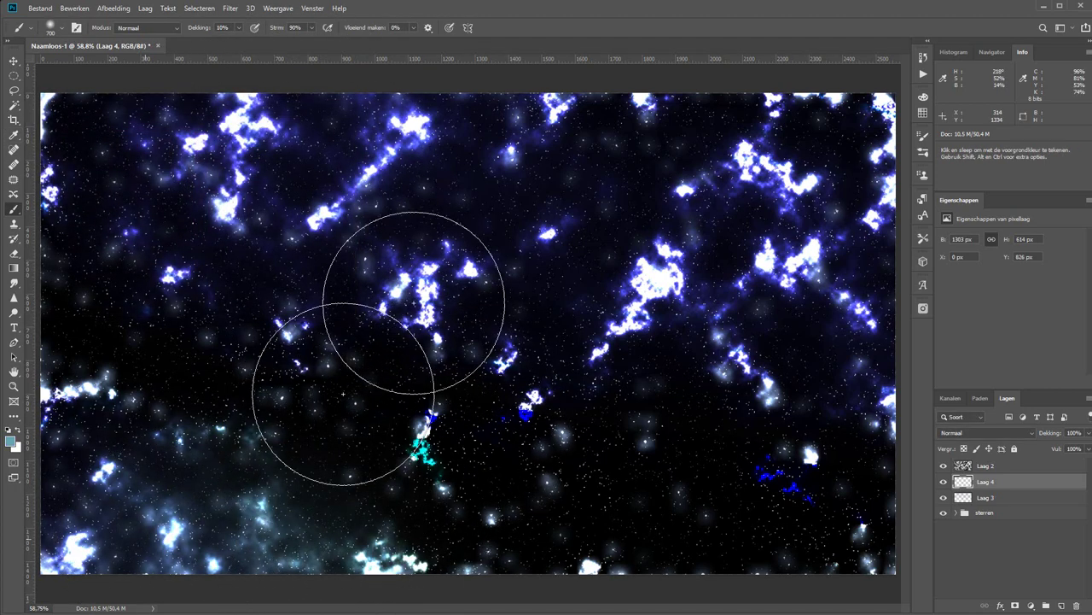
pyautogui.moveTo(365, 134)
pyautogui.mouseDown()
pyautogui.moveTo(432, 146)
pyautogui.moveTo(542, 212)
pyautogui.mouseUp()
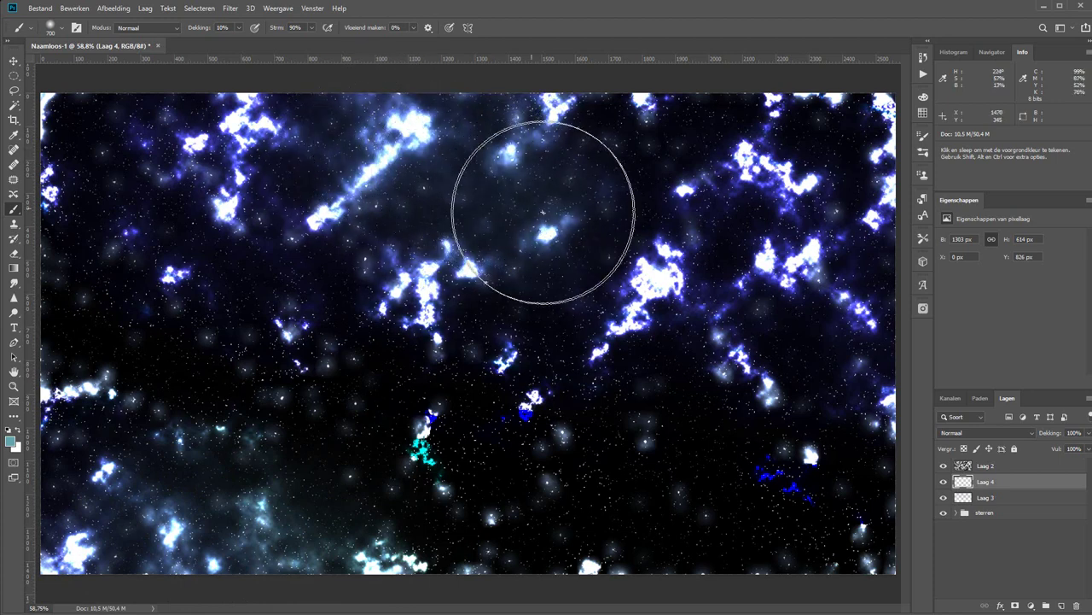
pyautogui.press('[')
pyautogui.press('[')
pyautogui.press('[')
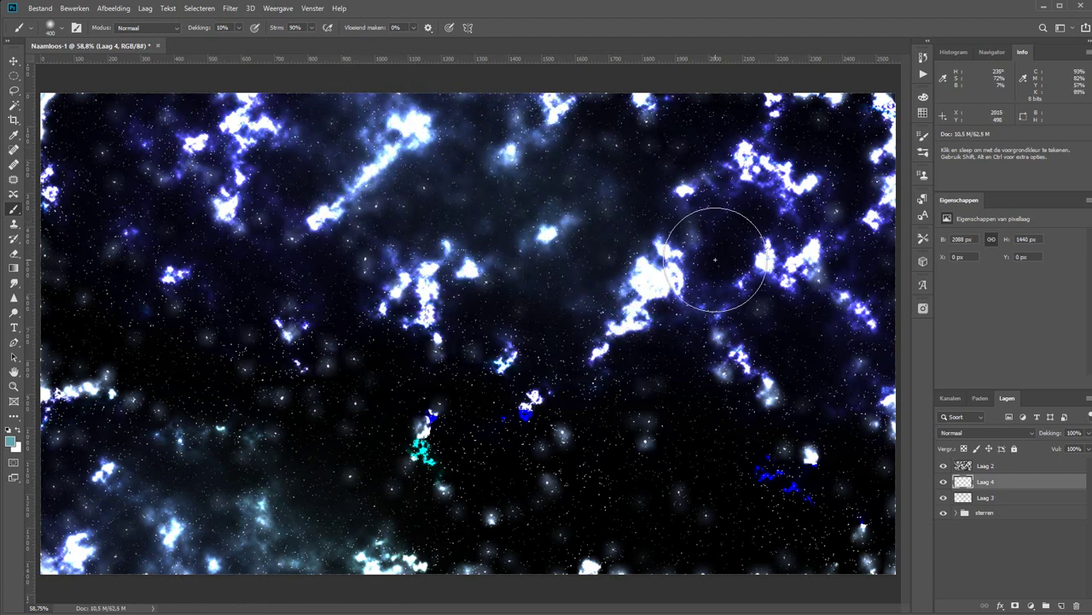
pyautogui.moveTo(715, 259)
pyautogui.mouseDown()
pyautogui.moveTo(844, 337)
pyautogui.moveTo(824, 225)
pyautogui.moveTo(688, 180)
pyautogui.mouseUp()
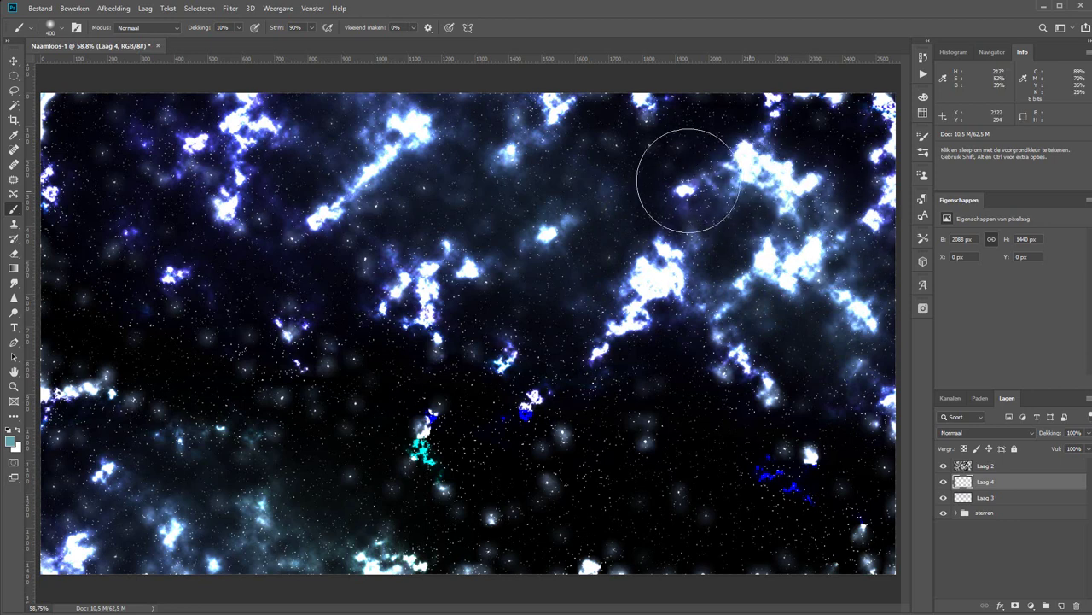
pyautogui.press('[')
pyautogui.moveTo(183, 224)
pyautogui.mouseDown()
pyautogui.moveTo(102, 213)
pyautogui.moveTo(148, 220)
pyautogui.moveTo(410, 325)
pyautogui.mouseUp()
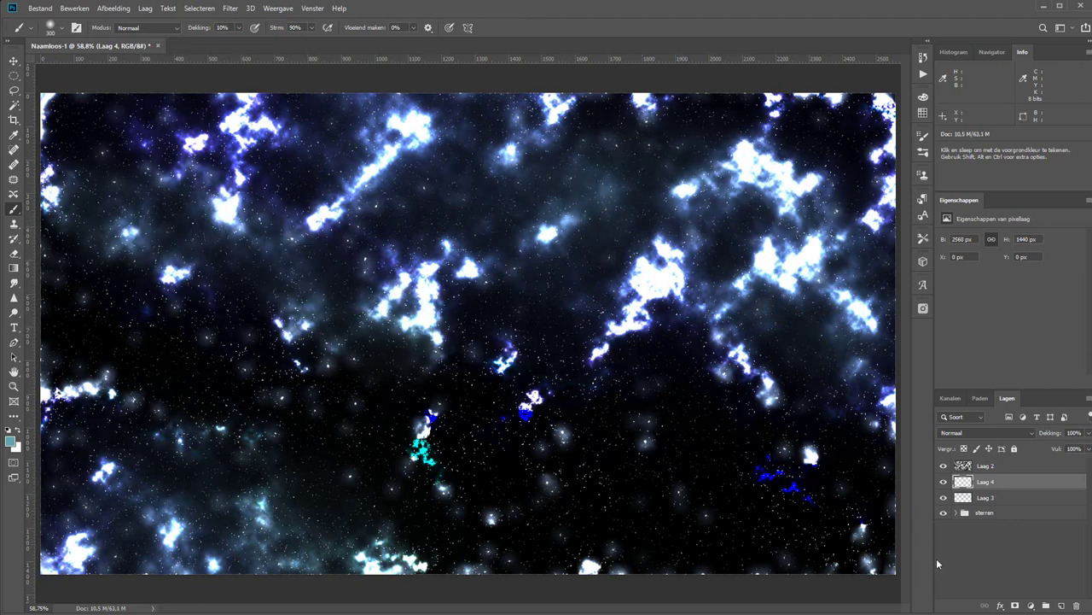
# On new Laag 5, paint dark purple-magenta over the top, right and bottom-left clouds.
pyautogui.click(1061, 605)
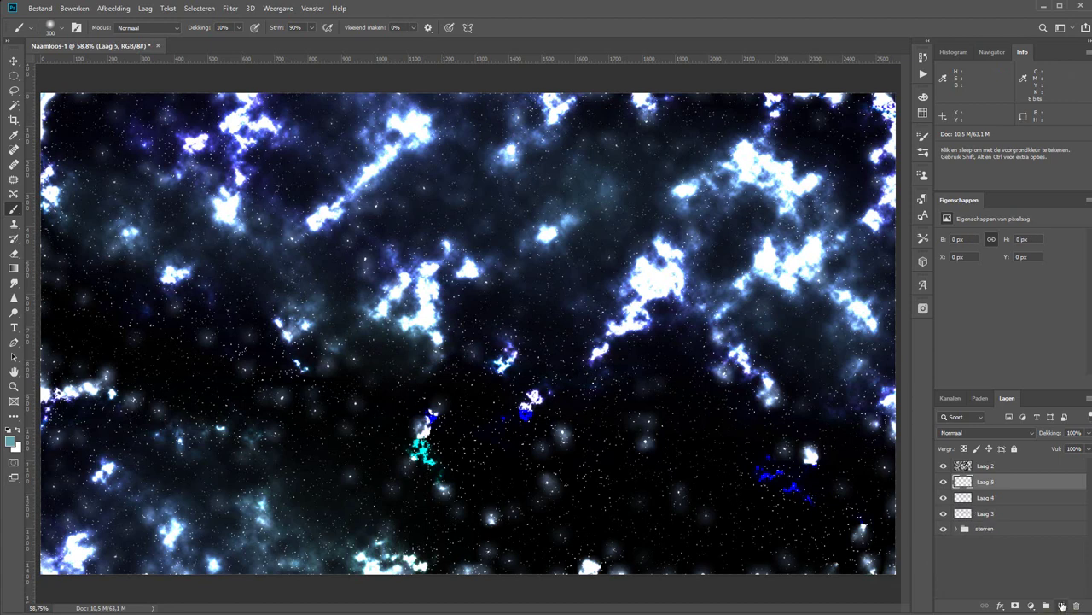
pyautogui.click(11, 441)
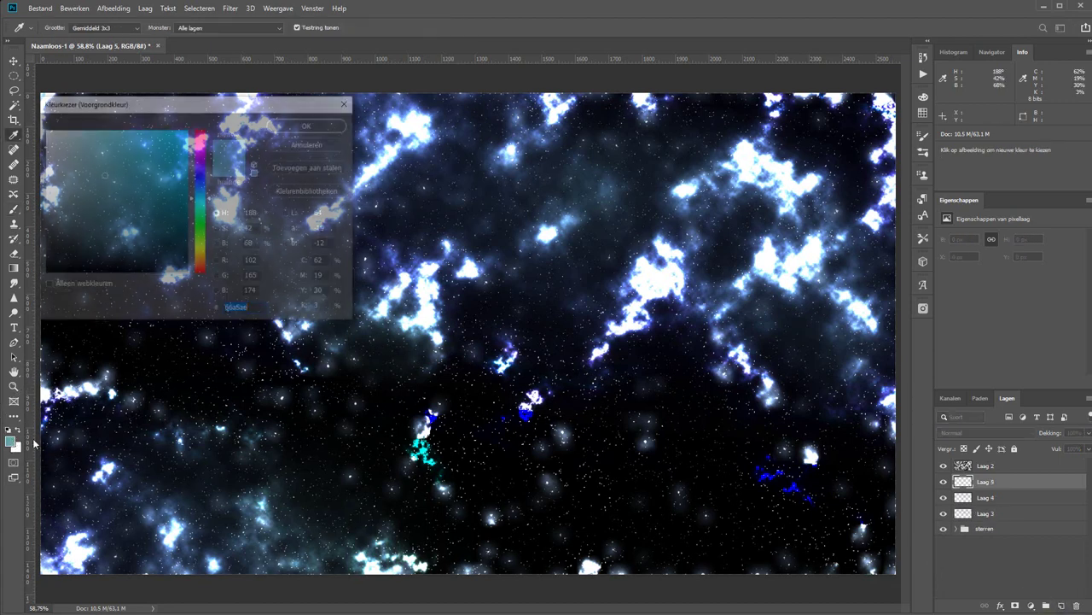
pyautogui.moveTo(206, 178); pyautogui.dragTo(202, 156)
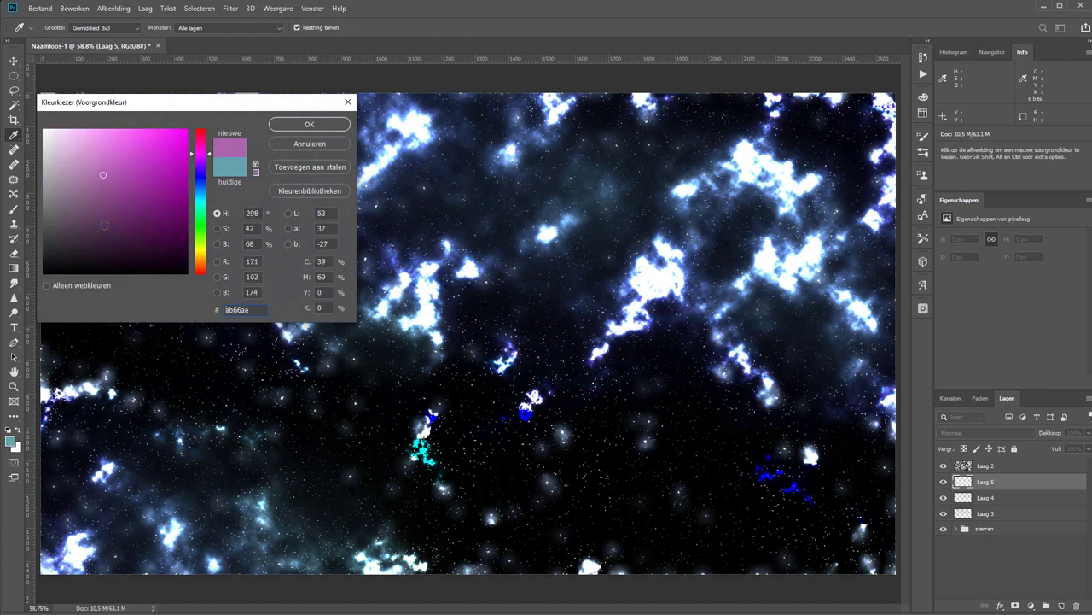
pyautogui.click(133, 197)
pyautogui.click(324, 124)
pyautogui.moveTo(352, 128)
pyautogui.mouseDown()
pyautogui.moveTo(219, 146)
pyautogui.moveTo(561, 134)
pyautogui.moveTo(835, 294)
pyautogui.mouseUp()
pyautogui.moveTo(128, 504)
pyautogui.mouseDown()
pyautogui.moveTo(207, 537)
pyautogui.moveTo(97, 512)
pyautogui.moveTo(414, 542)
pyautogui.moveTo(487, 536)
pyautogui.mouseUp()
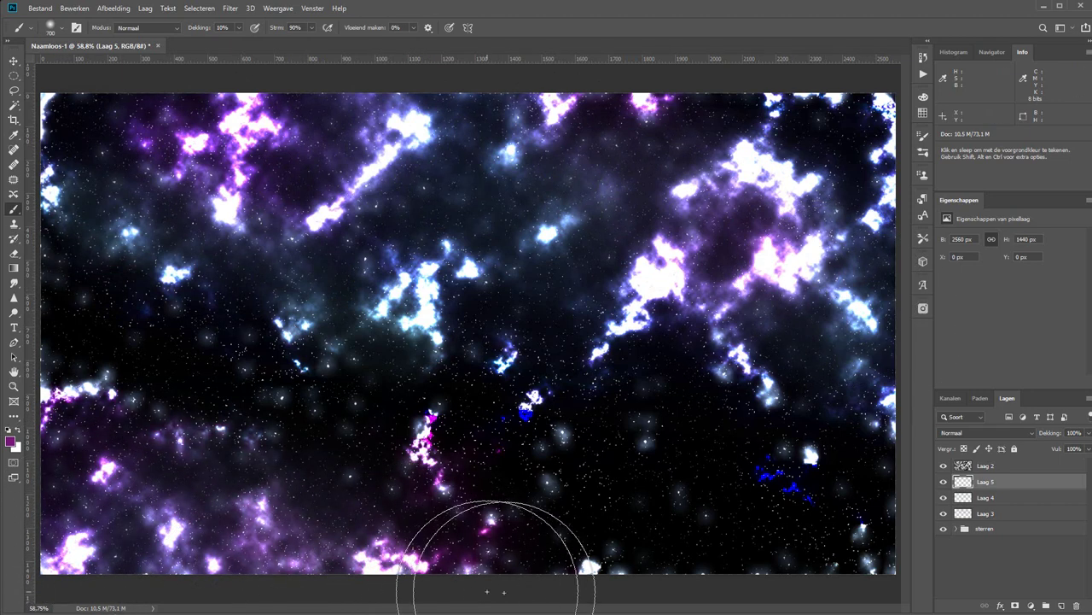
# On new Laag 6, paint orange #cb8712 glow over the upper-right and centre clouds.
pyautogui.click(1059, 606)
pyautogui.click(11, 441)
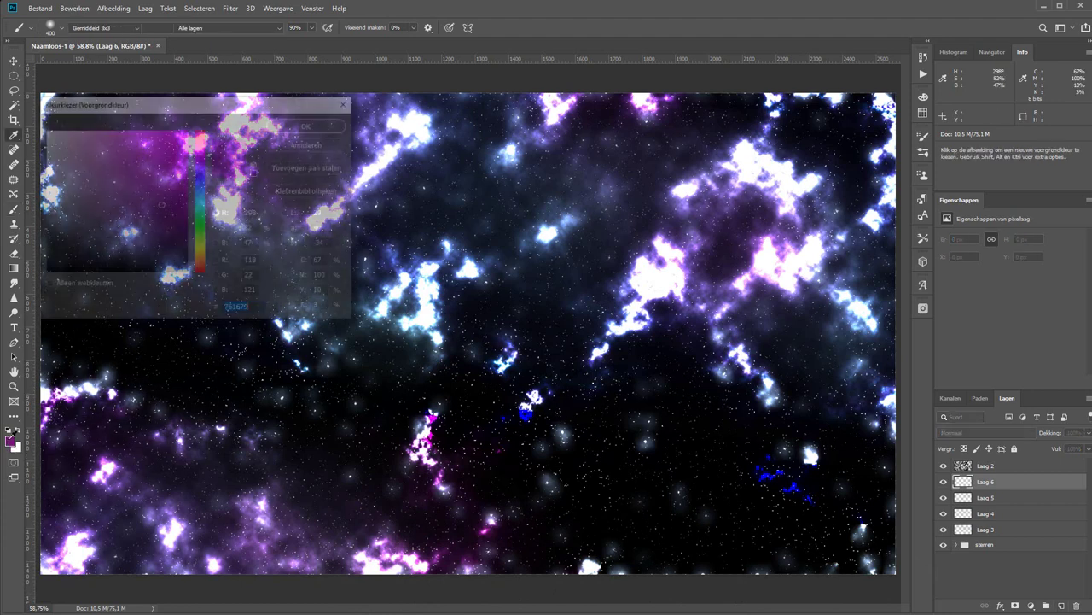
pyautogui.moveTo(199, 243); pyautogui.dragTo(199, 258)
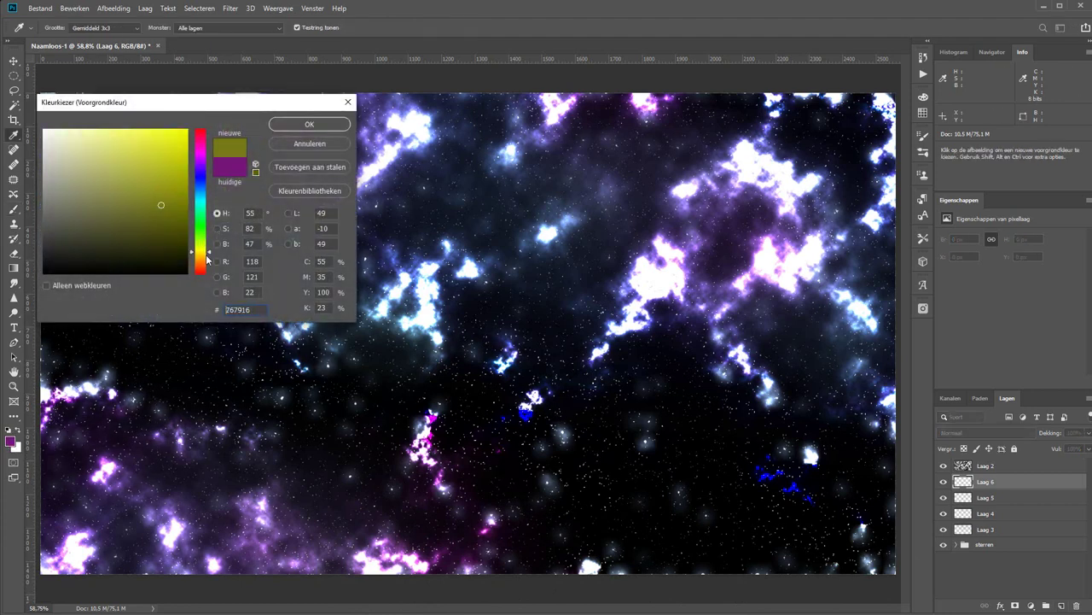
pyautogui.click(309, 124)
pyautogui.moveTo(819, 170); pyautogui.dragTo(893, 145)
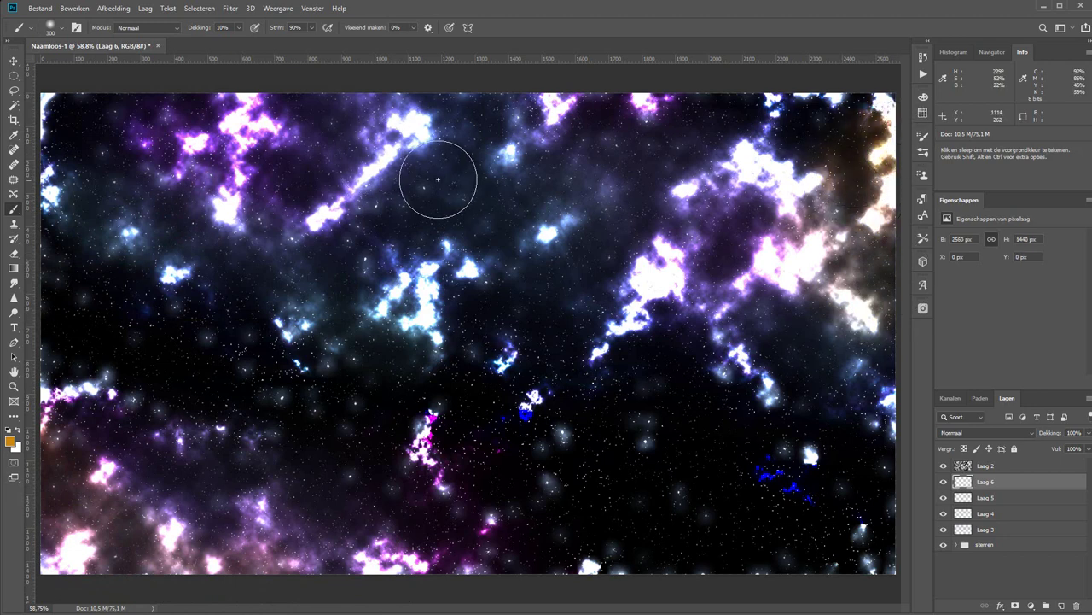
pyautogui.moveTo(434, 183); pyautogui.dragTo(557, 365)
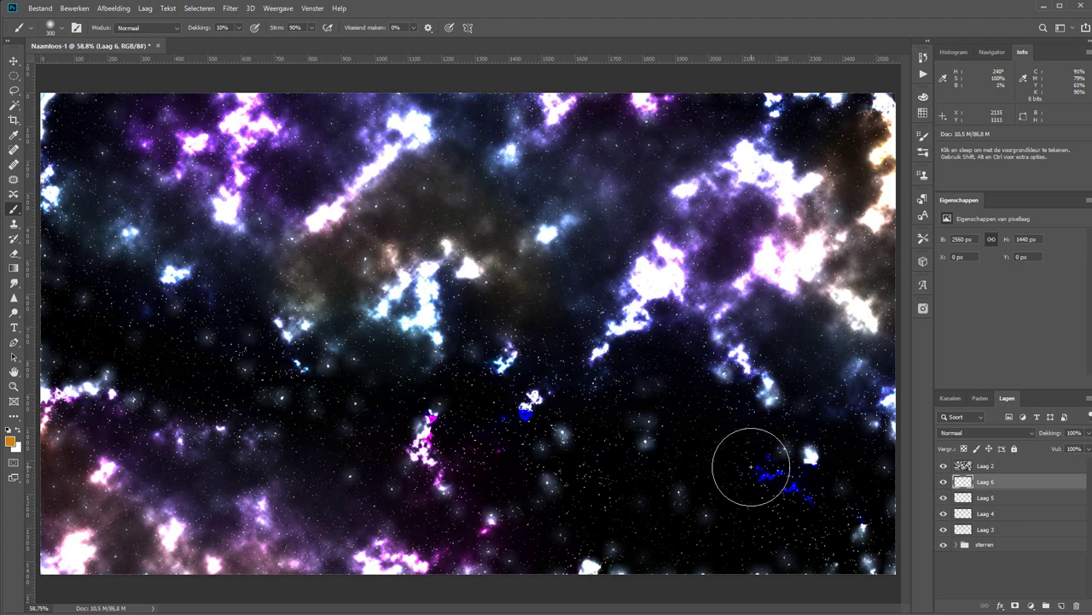
pyautogui.hotkey('alt', ']')
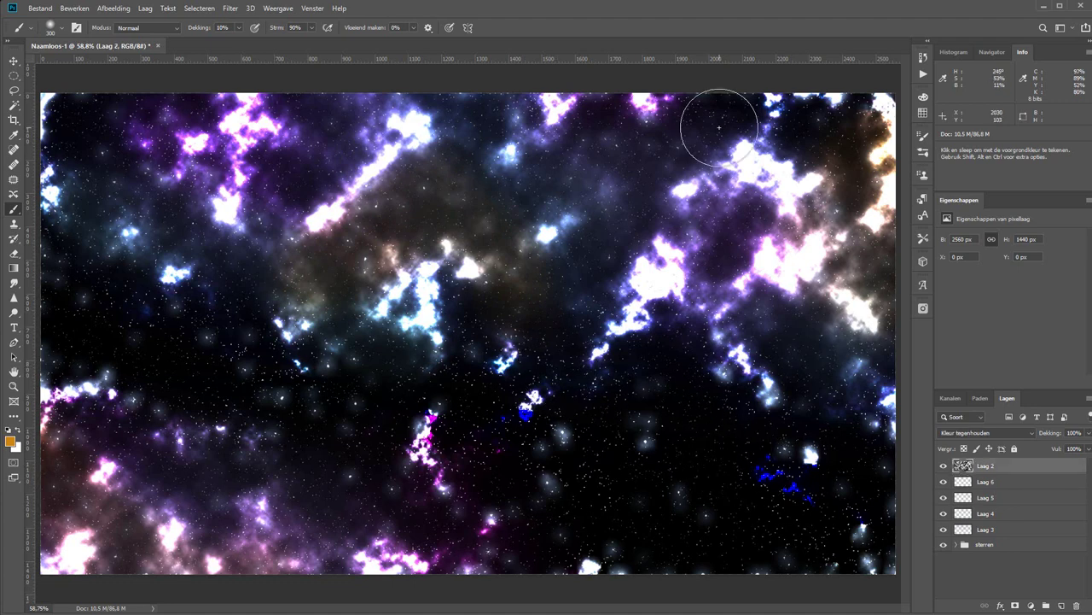
# Preview Laag 2's cloud texture alone, then convert Laag 2 into a smart object.
pyautogui.keyDown('alt'); pyautogui.click(944, 467); pyautogui.keyUp('alt')
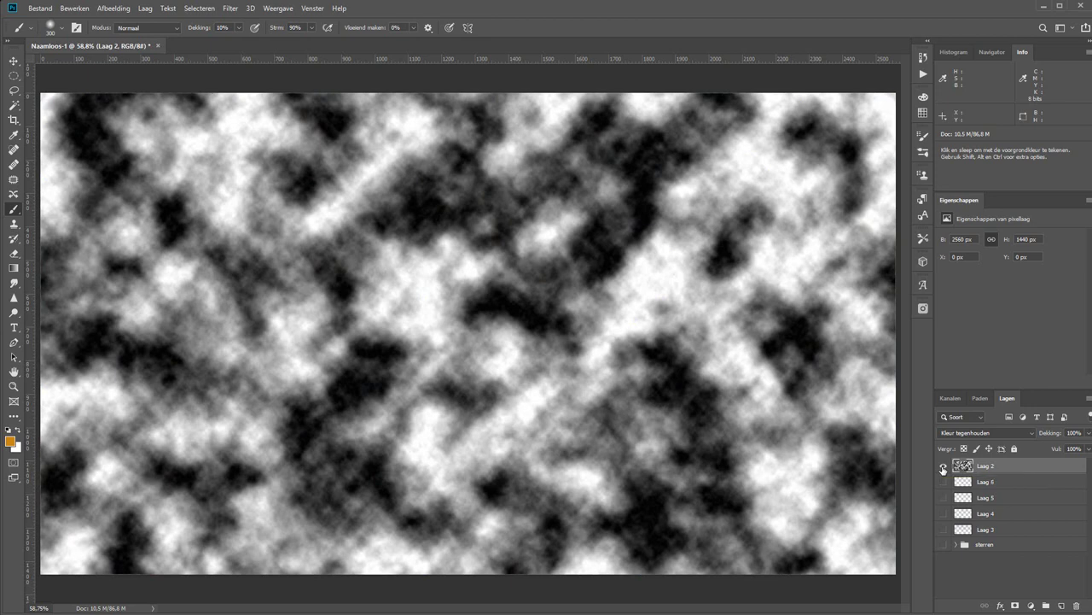
pyautogui.keyDown('alt'); pyautogui.click(943, 467); pyautogui.keyUp('alt')
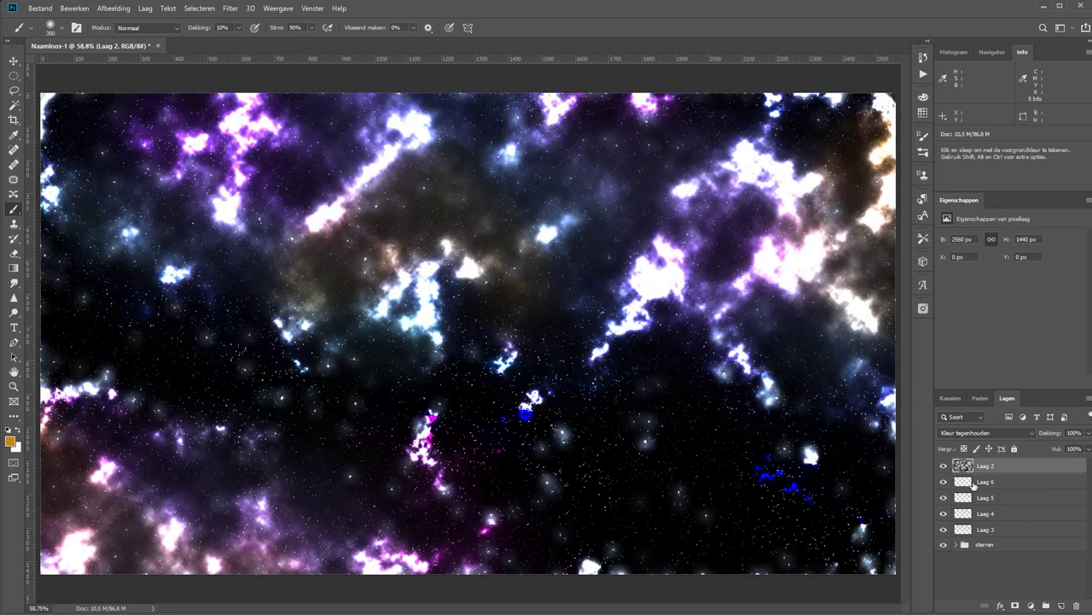
pyautogui.rightClick(1025, 468)
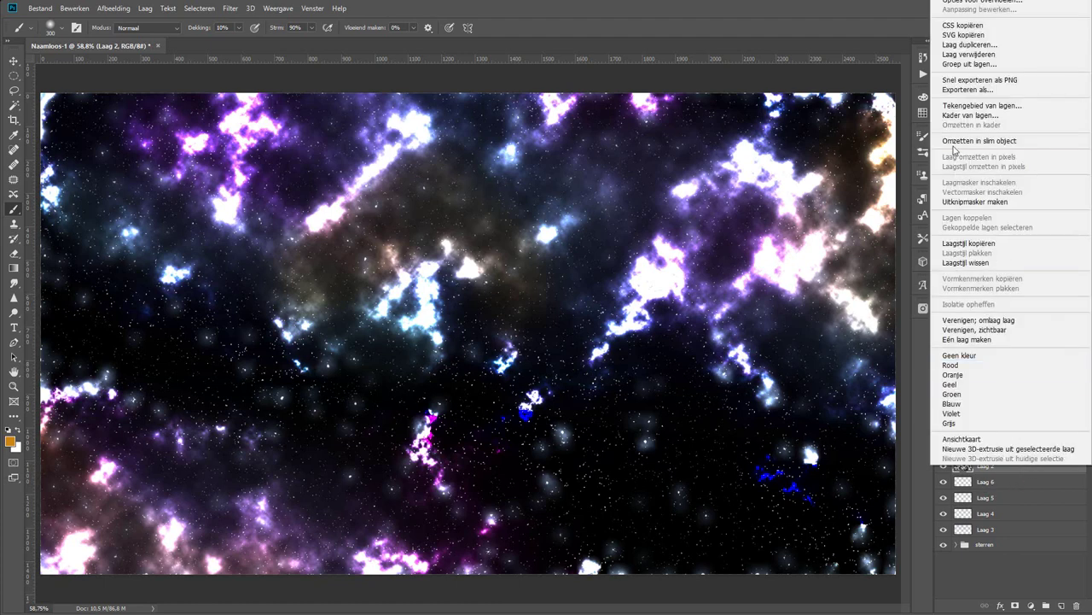
pyautogui.click(979, 140)
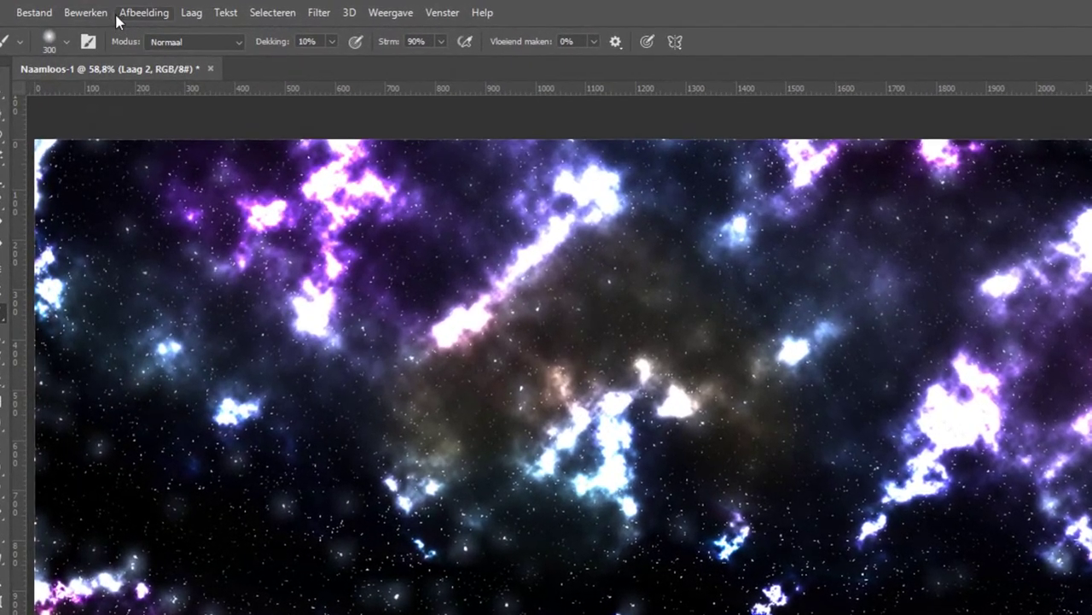
# Apply Curves (Curven) to Laag 2, lowering the top highlight point and adding a midtone point.
pyautogui.click(113, 8)
pyautogui.moveTo(162, 57)
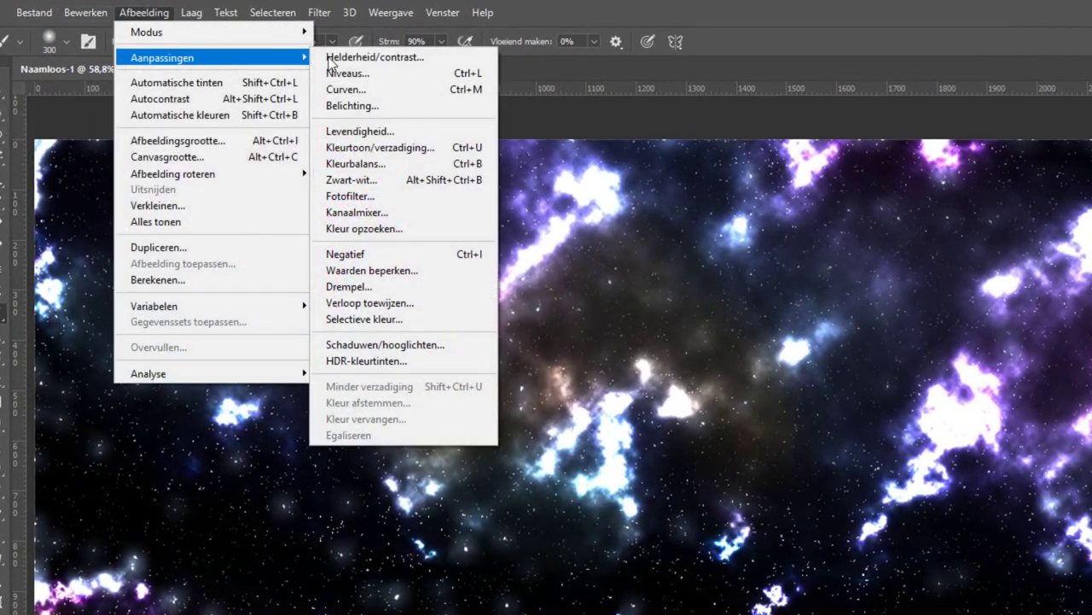
pyautogui.click(366, 94)
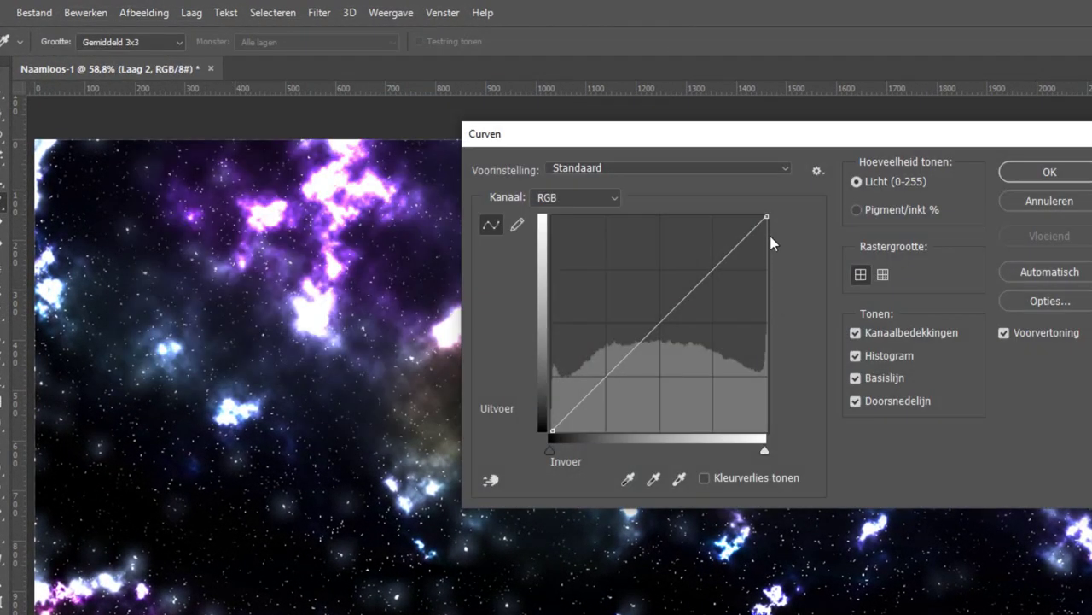
pyautogui.moveTo(766, 217); pyautogui.dragTo(766, 245)
pyautogui.moveTo(716, 284); pyautogui.dragTo(720, 275)
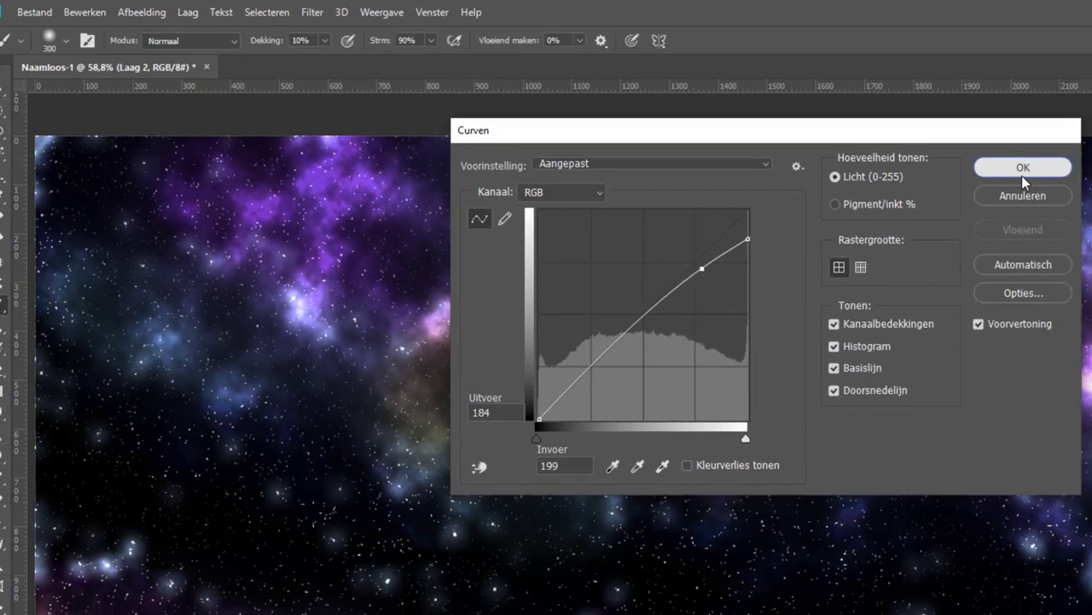
pyautogui.click(1057, 173)
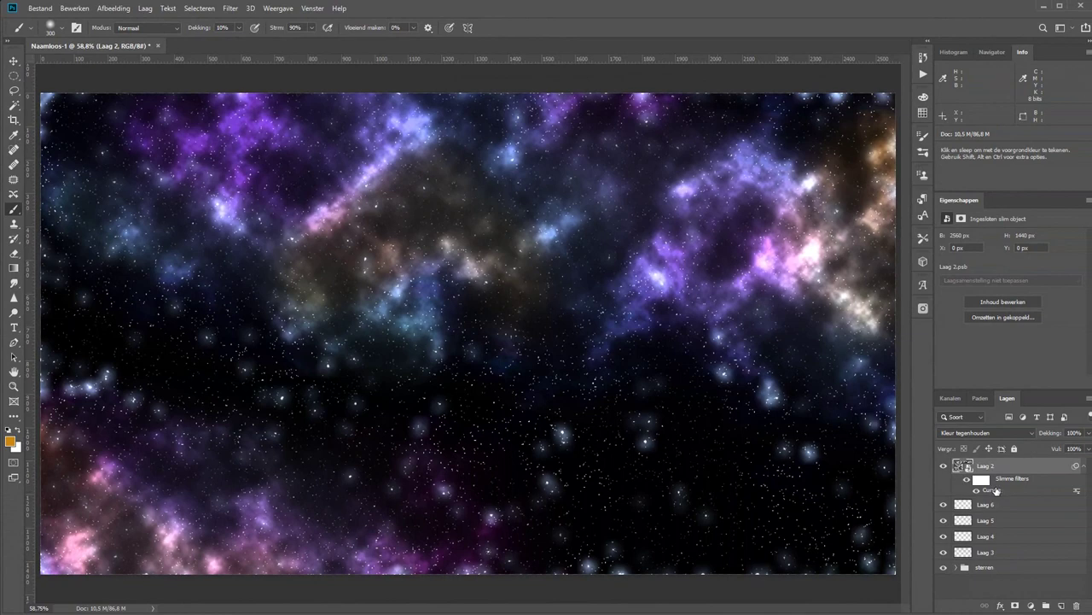
# Rework Laag 2's Curves filter with a new curve point and a raised black input point.
pyautogui.doubleClick(992, 490)
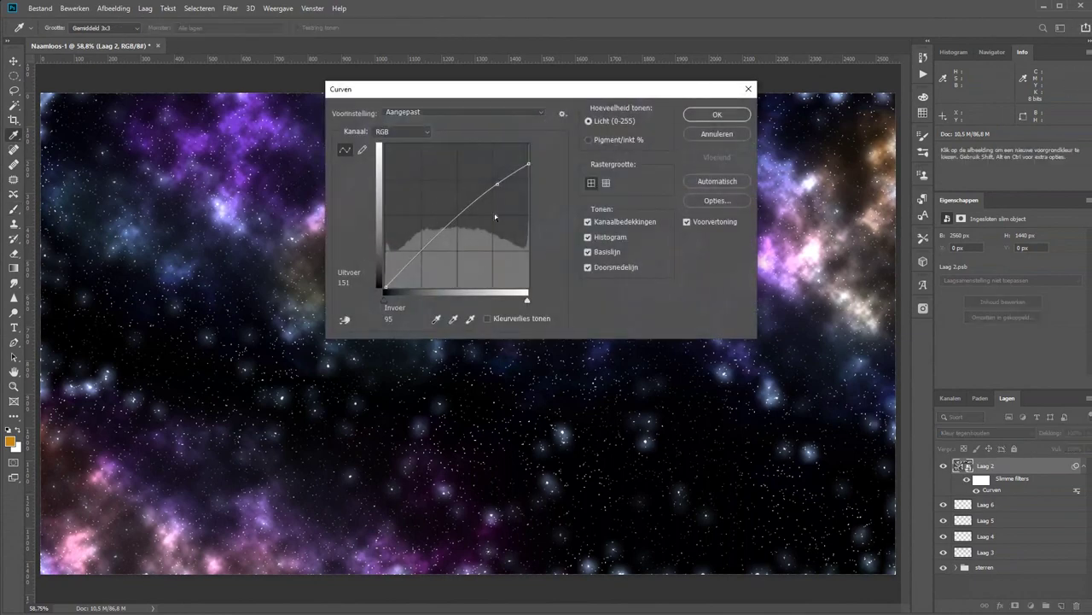
pyautogui.moveTo(499, 185); pyautogui.dragTo(497, 182)
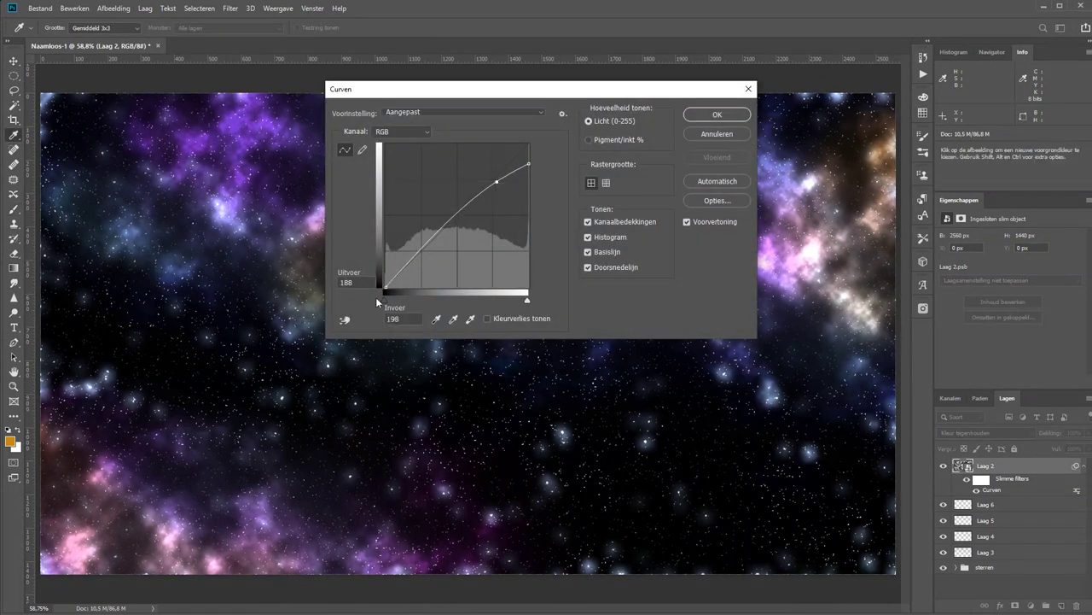
pyautogui.moveTo(386, 287); pyautogui.dragTo(399, 287)
pyautogui.click(716, 115)
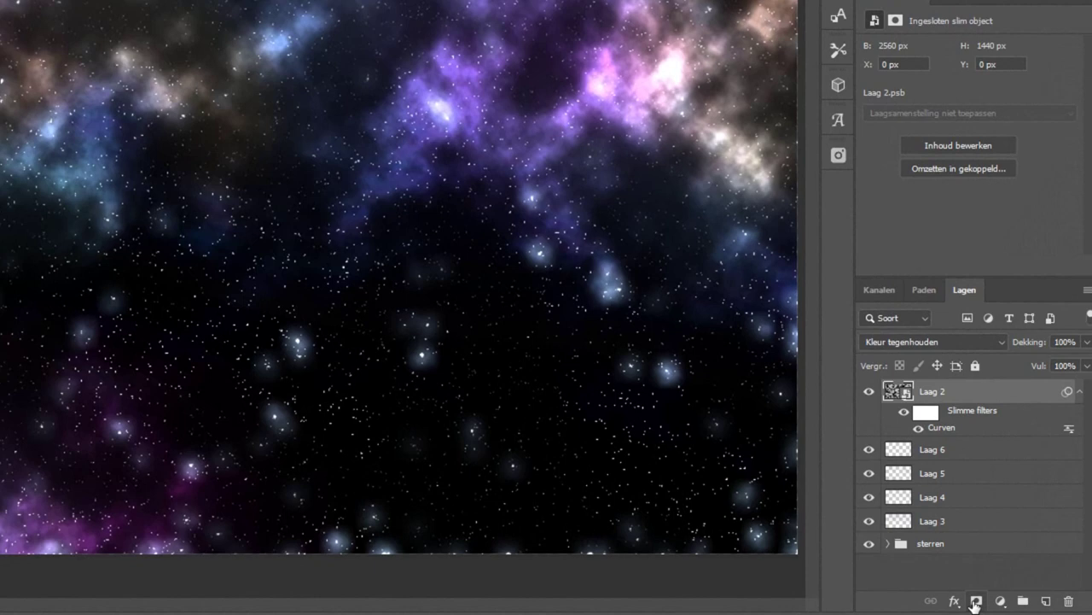
# Add a layer mask to Laag 2 and set up a smaller black brush at 100% opacity.
pyautogui.click(976, 604)
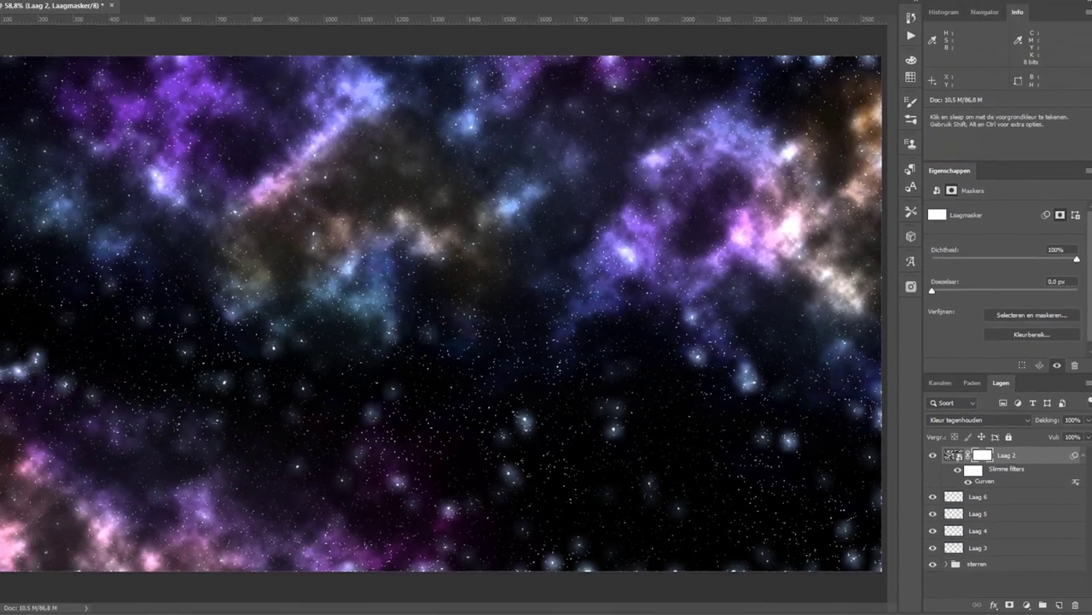
pyautogui.click(20, 431)
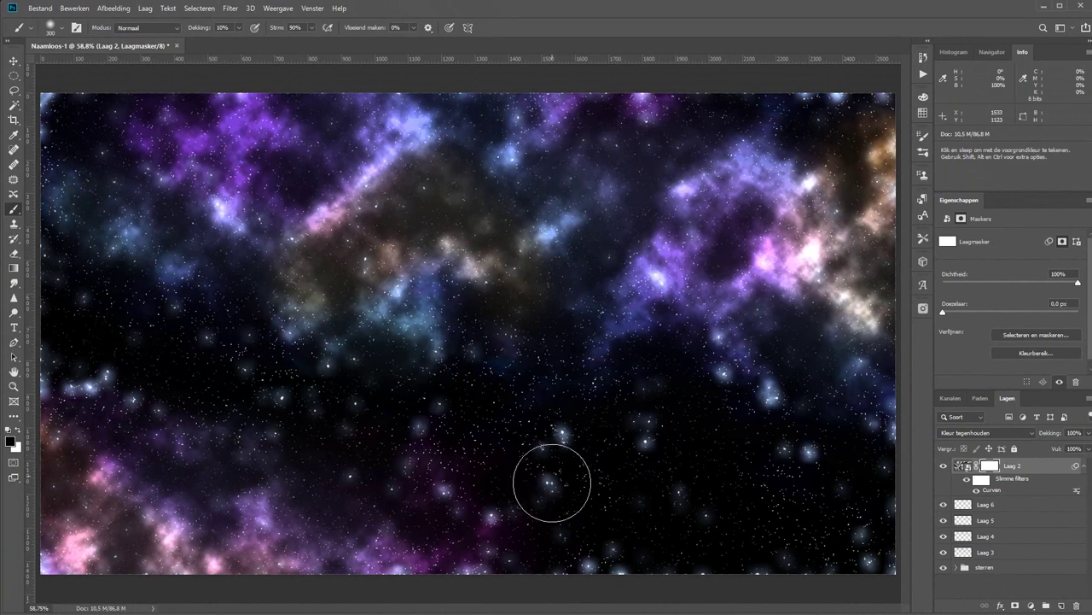
pyautogui.press('[')
pyautogui.press('[')
pyautogui.press('[')
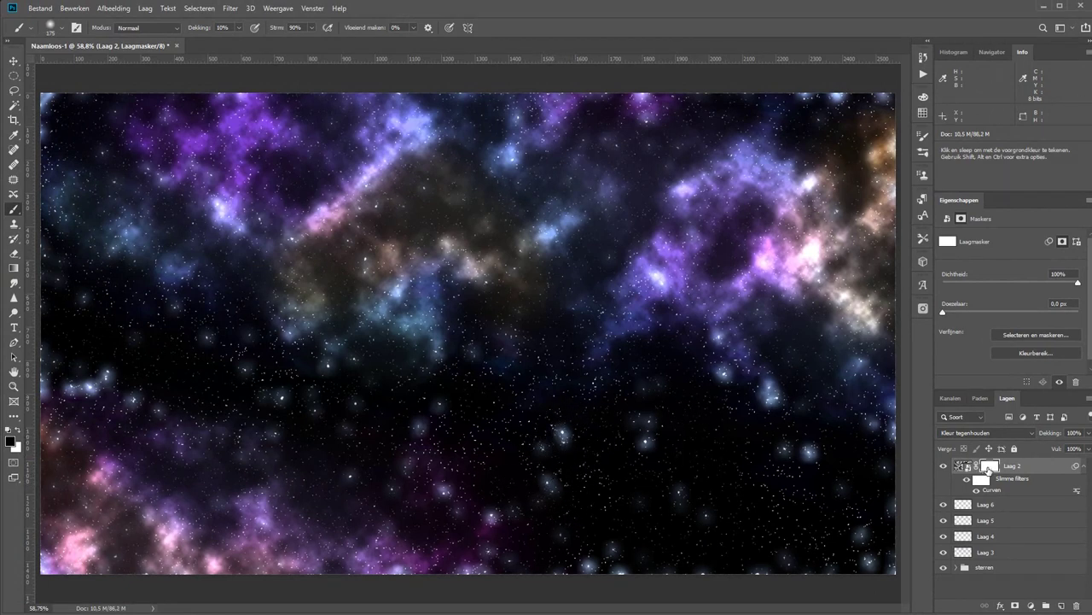
pyautogui.moveTo(193, 29); pyautogui.dragTo(321, 29)
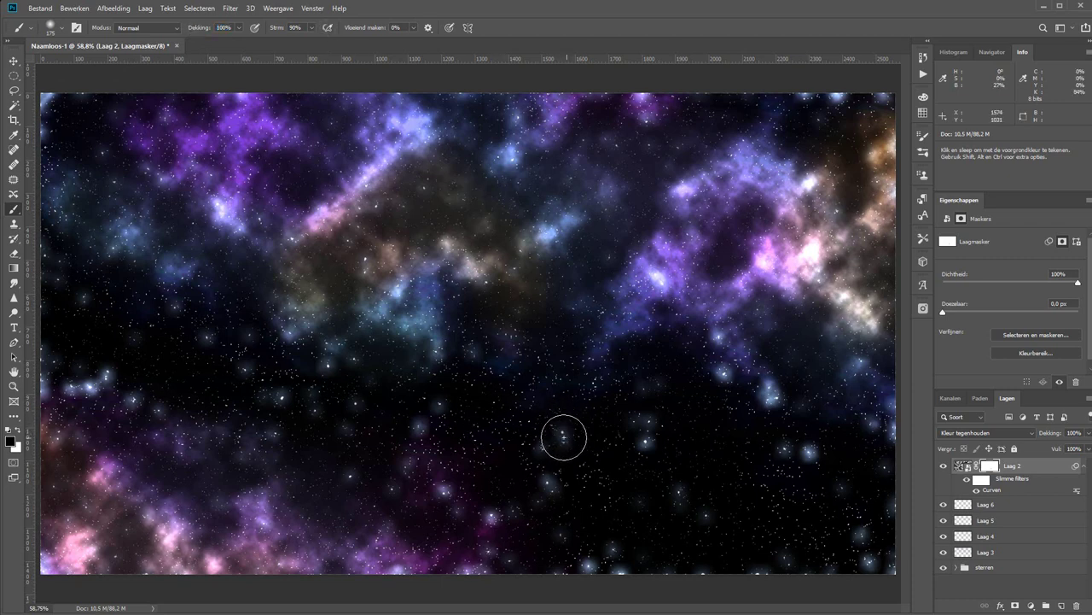
# Paint the mask over the glowing blobs on the left, lower right and bright stars.
pyautogui.moveTo(493, 518)
pyautogui.mouseDown()
pyautogui.moveTo(441, 475)
pyautogui.moveTo(429, 419)
pyautogui.moveTo(361, 475)
pyautogui.moveTo(330, 384)
pyautogui.moveTo(85, 373)
pyautogui.moveTo(55, 382)
pyautogui.moveTo(66, 385)
pyautogui.mouseUp()
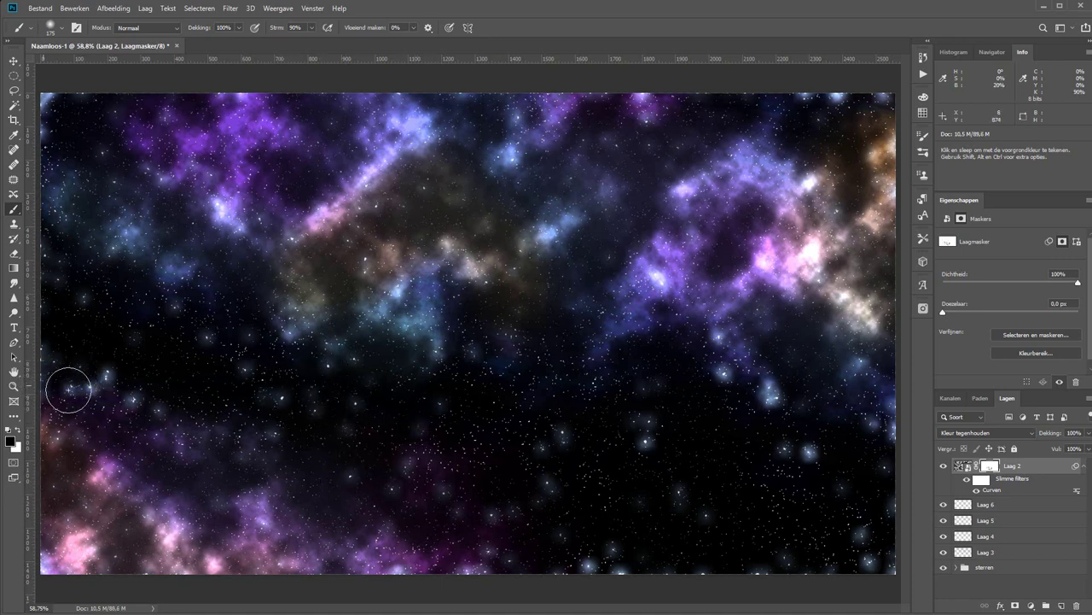
pyautogui.moveTo(731, 416)
pyautogui.mouseDown()
pyautogui.moveTo(720, 385)
pyautogui.moveTo(780, 397)
pyautogui.moveTo(807, 453)
pyautogui.mouseUp()
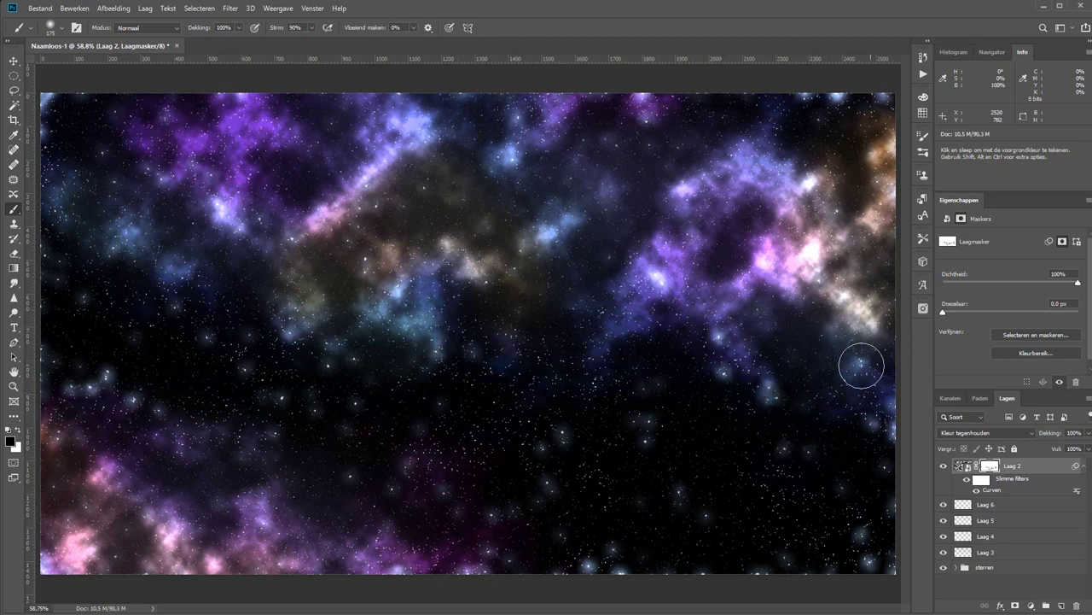
pyautogui.moveTo(865, 538); pyautogui.dragTo(897, 517)
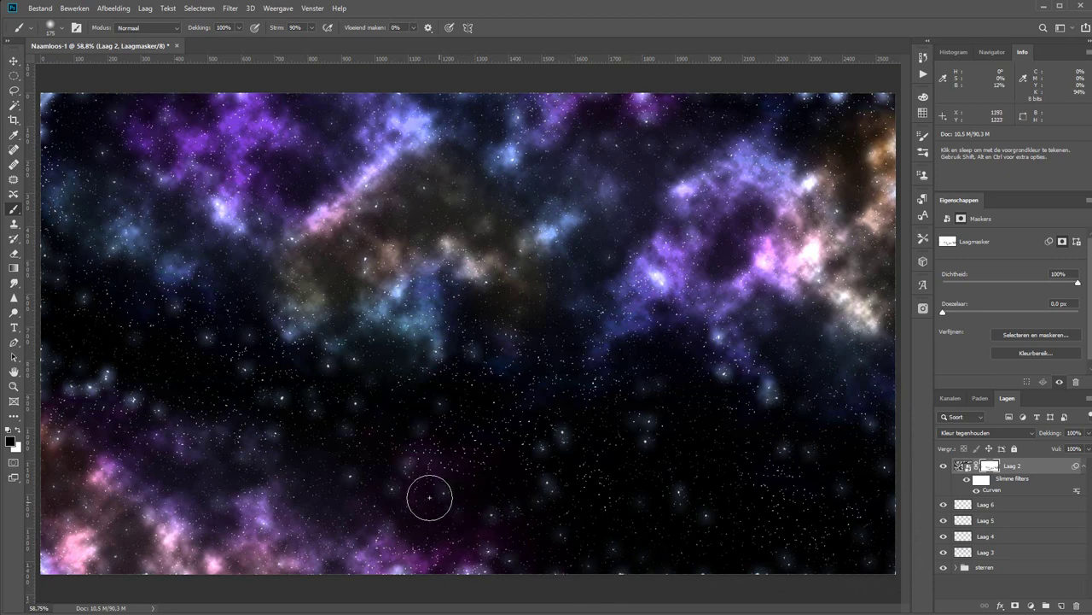
pyautogui.click(658, 281)
pyautogui.press('[')
pyautogui.press('[')
pyautogui.press('[')
pyautogui.click(415, 464)
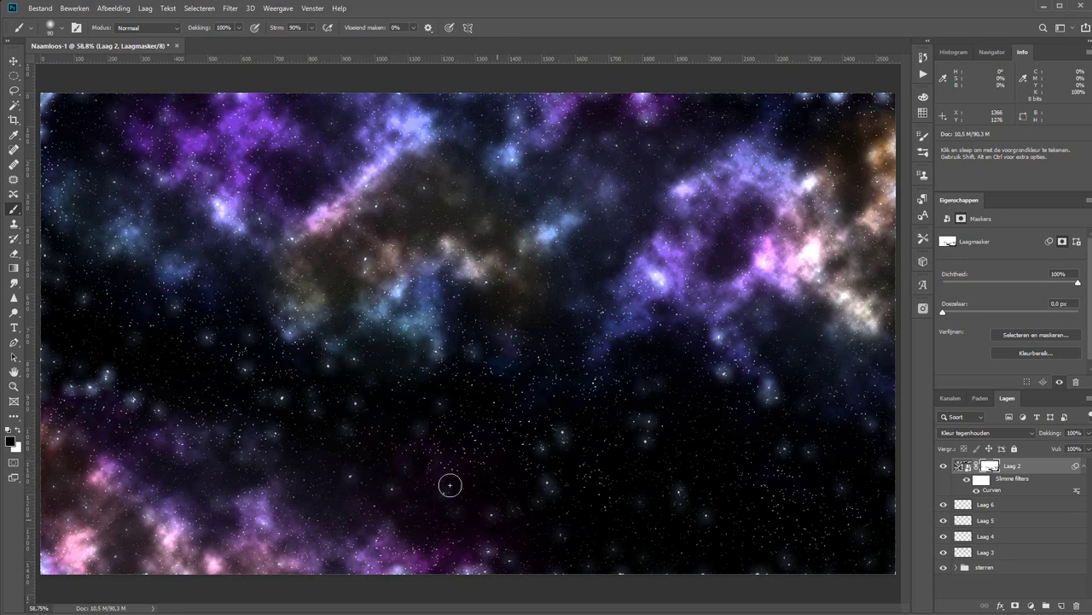
# Group the nebula layers Laag 2–6 and name the group nevel.
pyautogui.click(1028, 504)
pyautogui.keyDown('shift'); pyautogui.click(1031, 522); pyautogui.keyUp('shift')
pyautogui.keyDown('shift'); pyautogui.click(1034, 537); pyautogui.keyUp('shift')
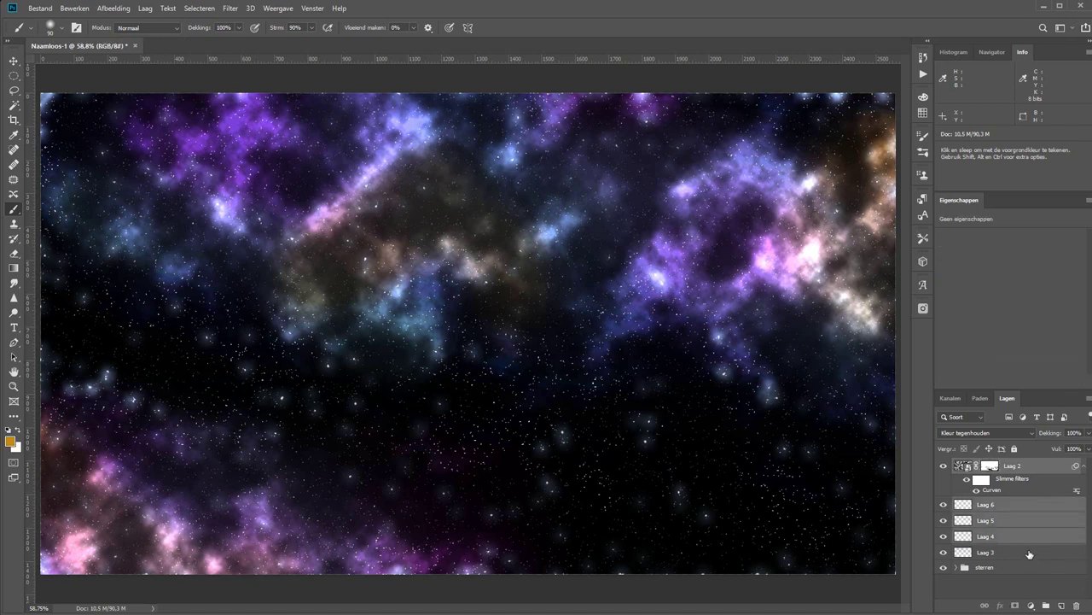
pyautogui.keyDown('shift'); pyautogui.click(1033, 553); pyautogui.keyUp('shift')
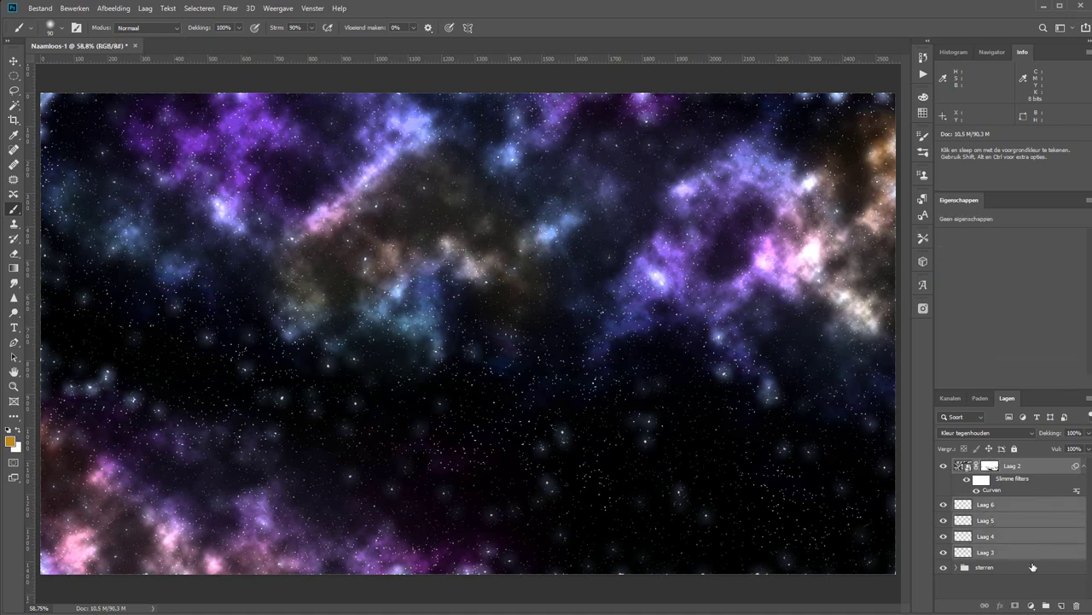
pyautogui.hotkey('ctrl', 'g')
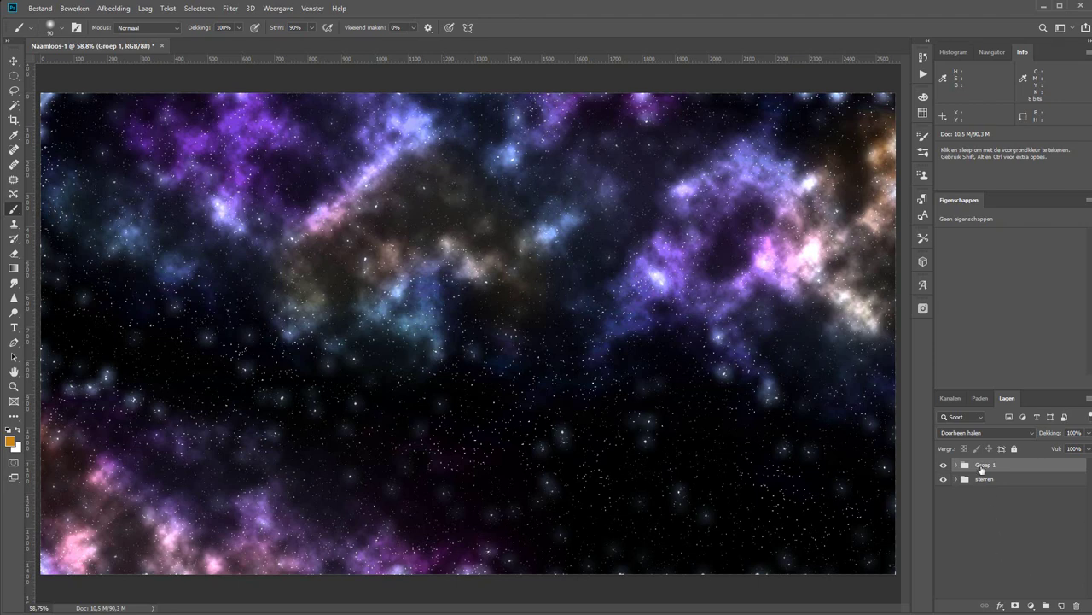
pyautogui.doubleClick(985, 464)
pyautogui.write('nevel')
pyautogui.press('Return')
# Lower the outer glow opacity on the grote sterren layer to about 24%.
pyautogui.click(956, 481)
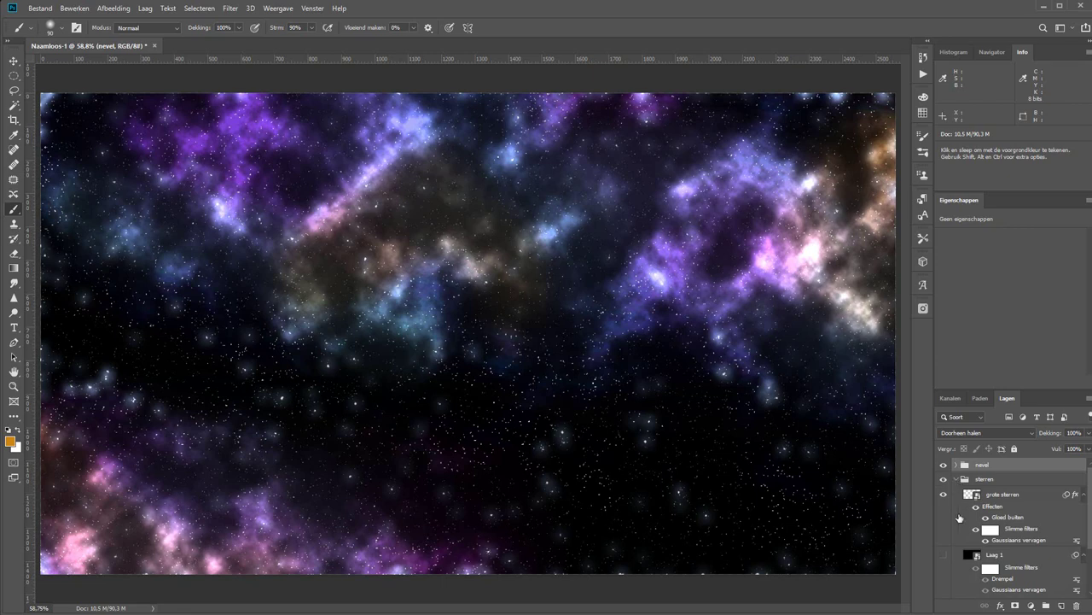
pyautogui.doubleClick(1041, 495)
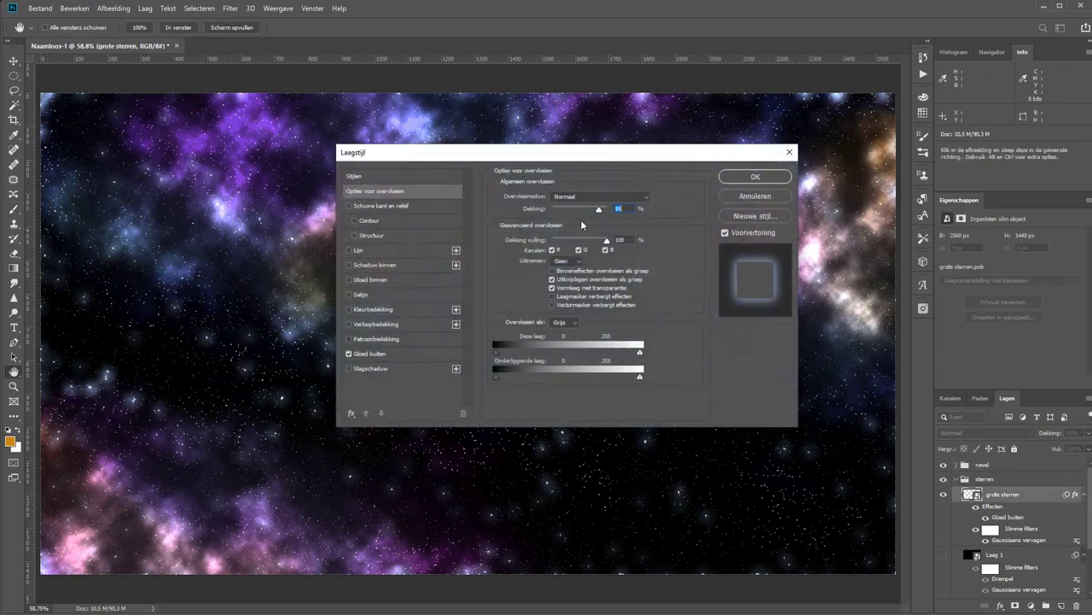
pyautogui.click(409, 355)
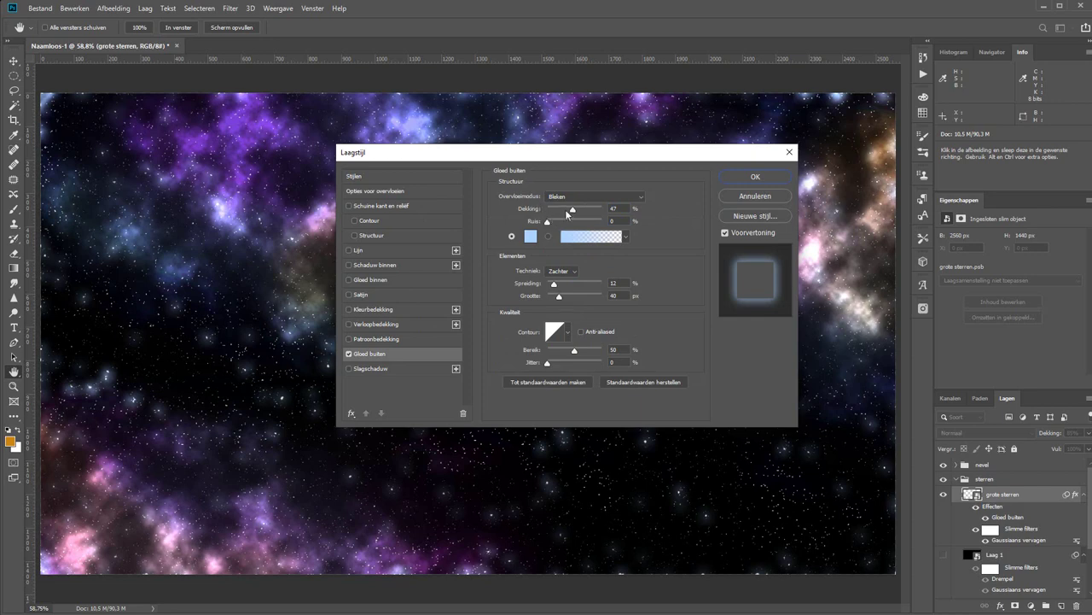
pyautogui.moveTo(572, 212); pyautogui.dragTo(559, 211)
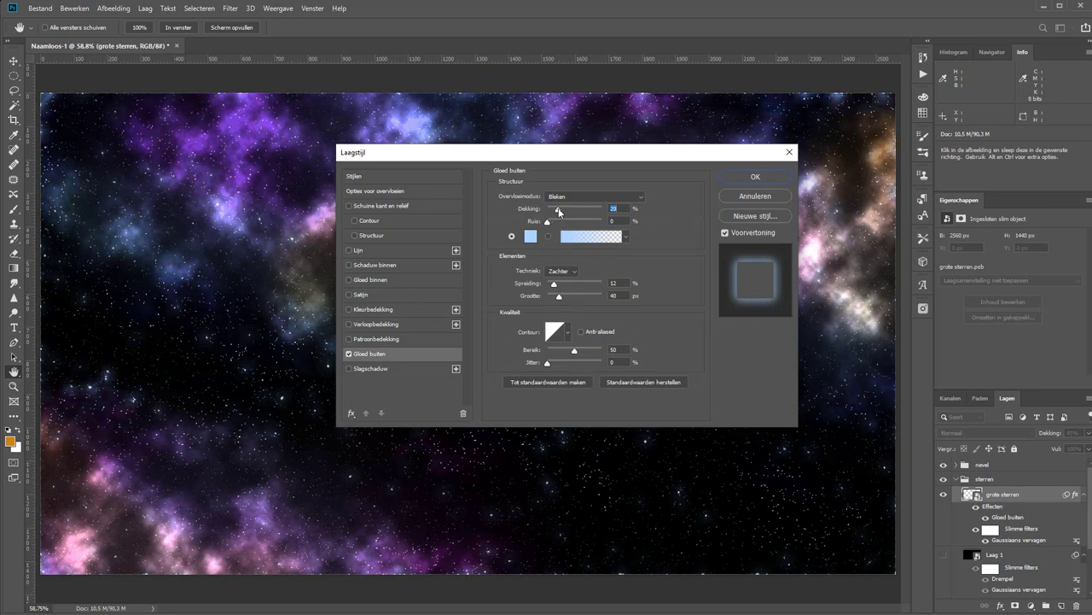
pyautogui.click(746, 178)
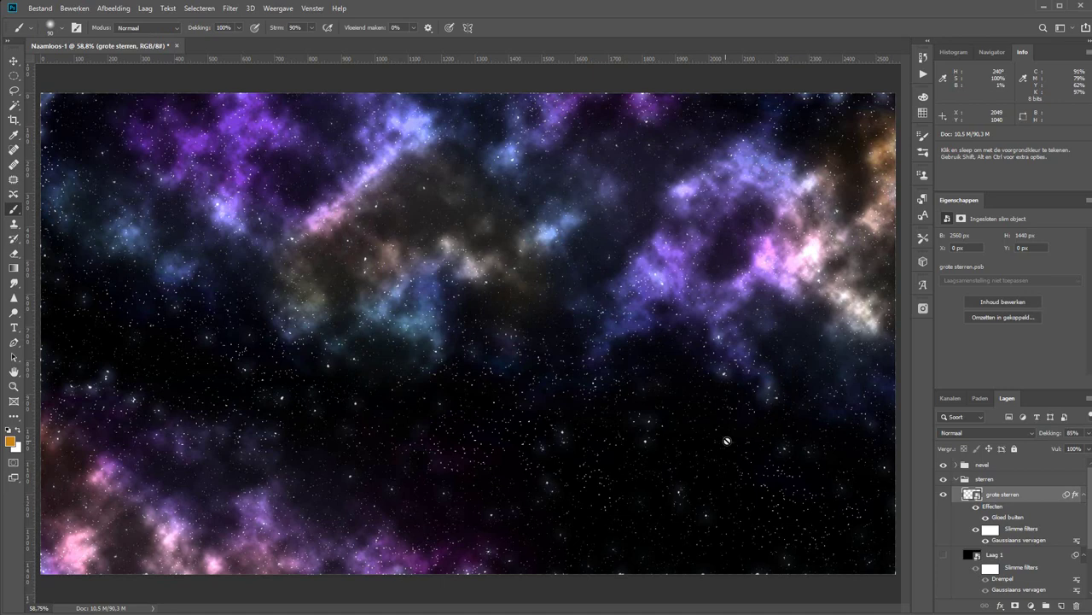
# Add a Kleurtoon/verzadiging layer above Laag 6 in nevel with saturation at -42.
pyautogui.click(955, 479)
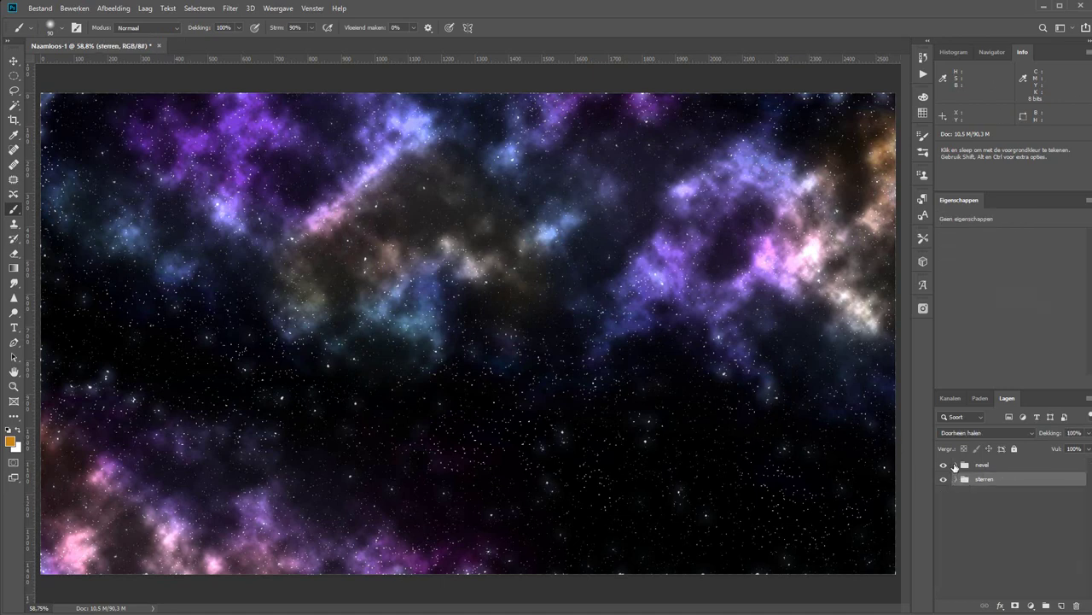
pyautogui.click(955, 465)
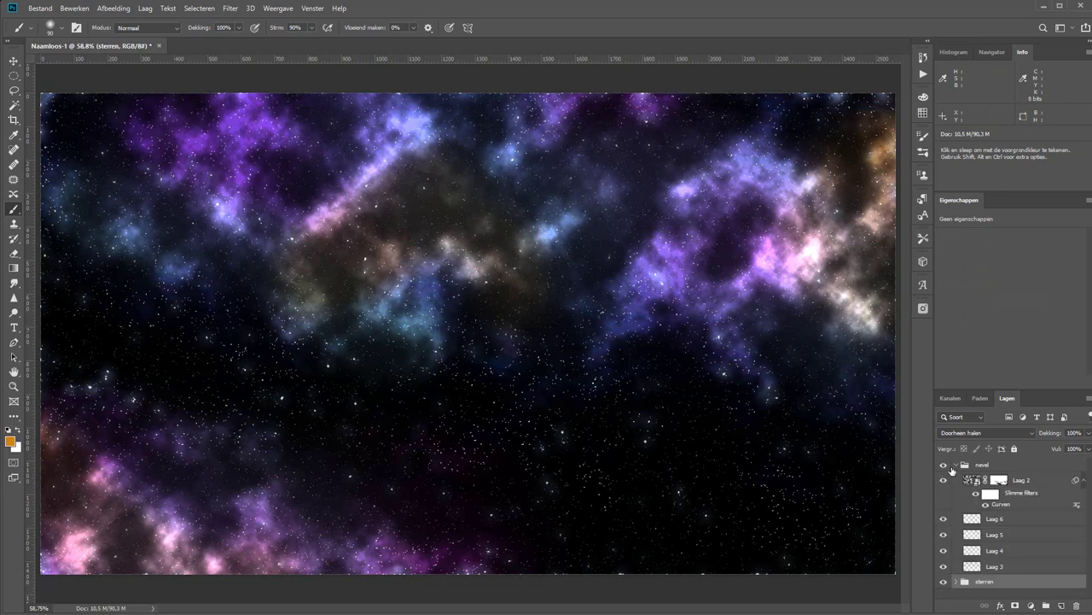
pyautogui.click(1017, 520)
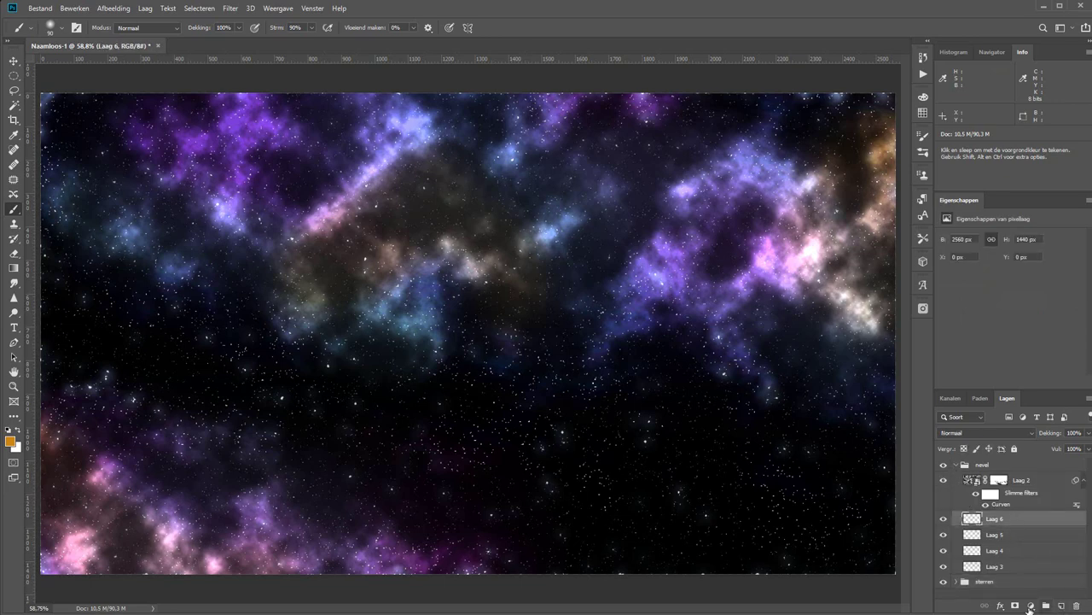
pyautogui.click(1031, 605)
pyautogui.click(1036, 497)
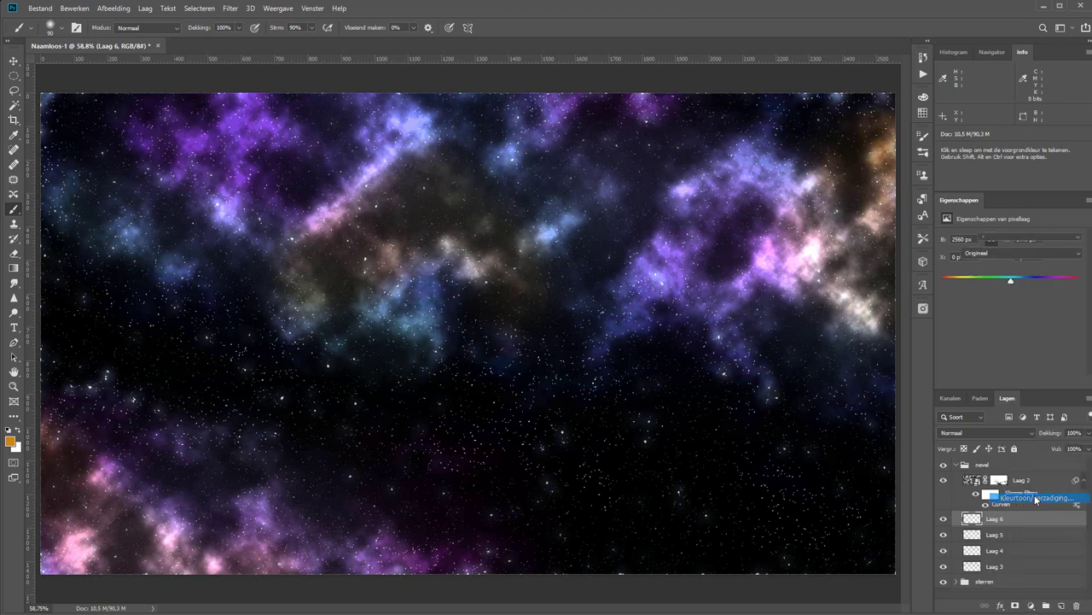
pyautogui.moveTo(1011, 304)
pyautogui.mouseDown()
pyautogui.moveTo(955, 305)
pyautogui.moveTo(978, 312)
pyautogui.mouseUp()
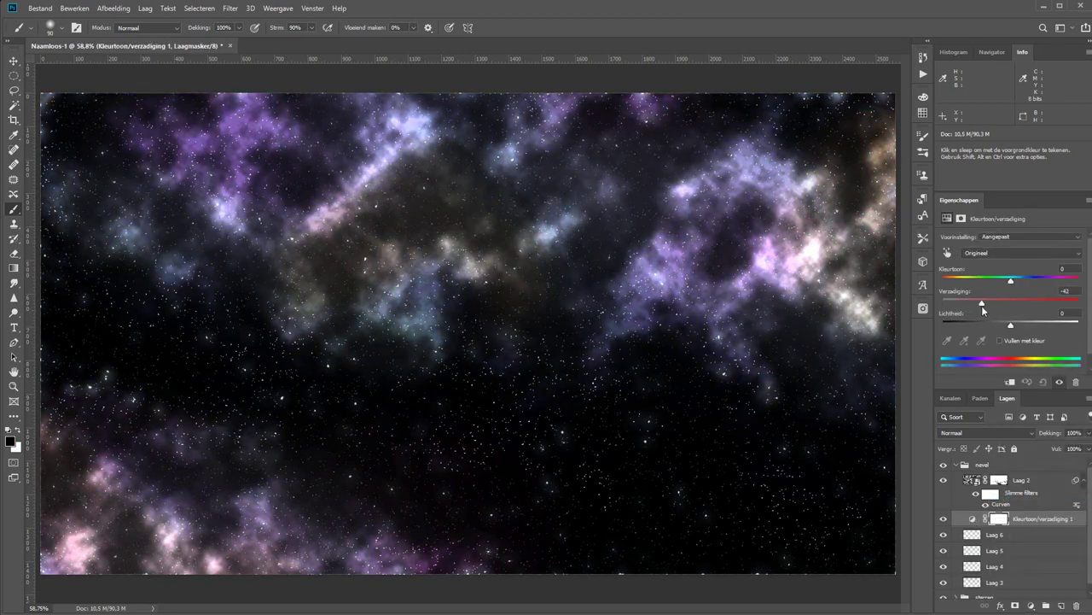